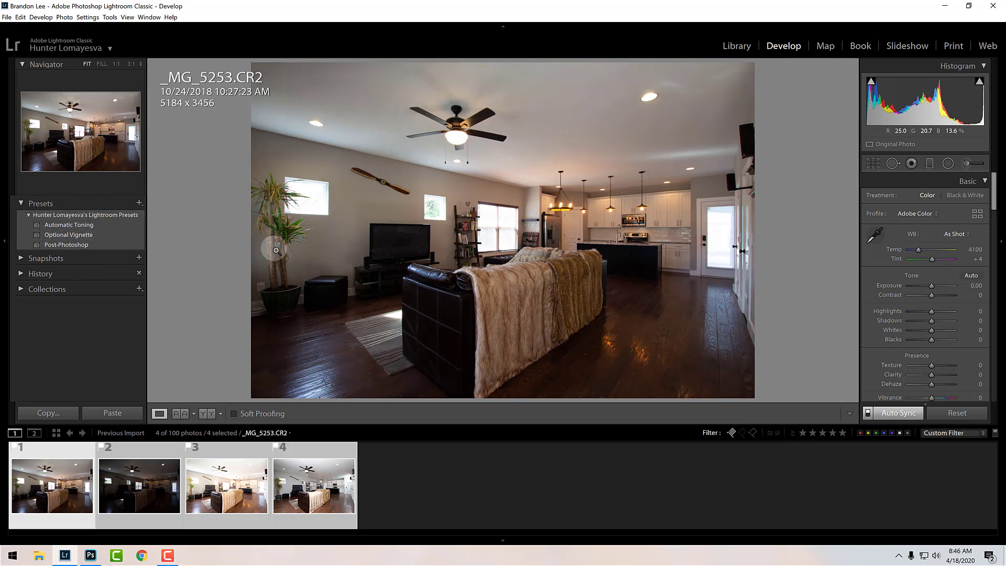
- Apply the Automatic Toning preset to the four selected photos and review the develop settings it sets
left_click(104, 227)
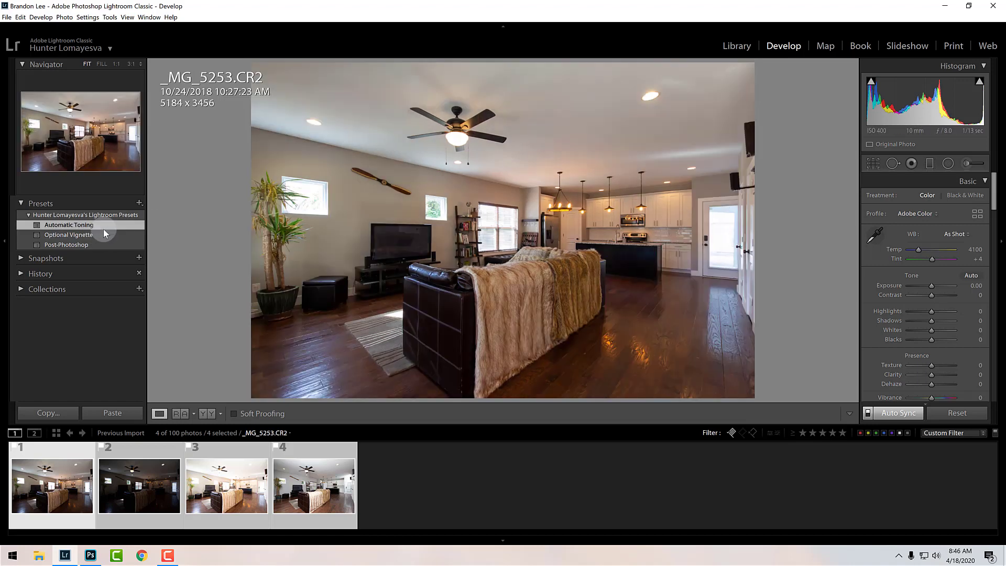
scroll(961, 310, "down", 3)
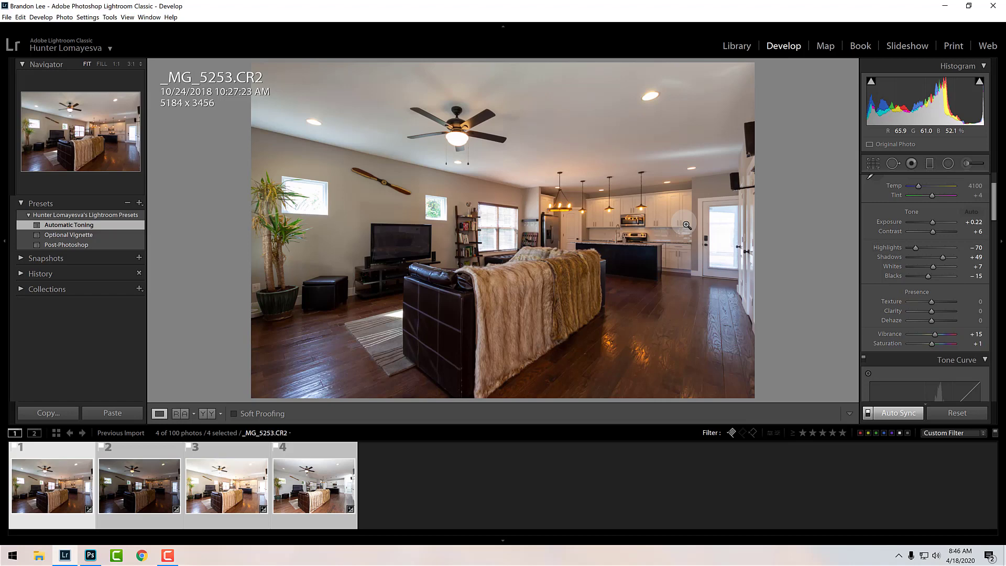
scroll(982, 314, "down", 6)
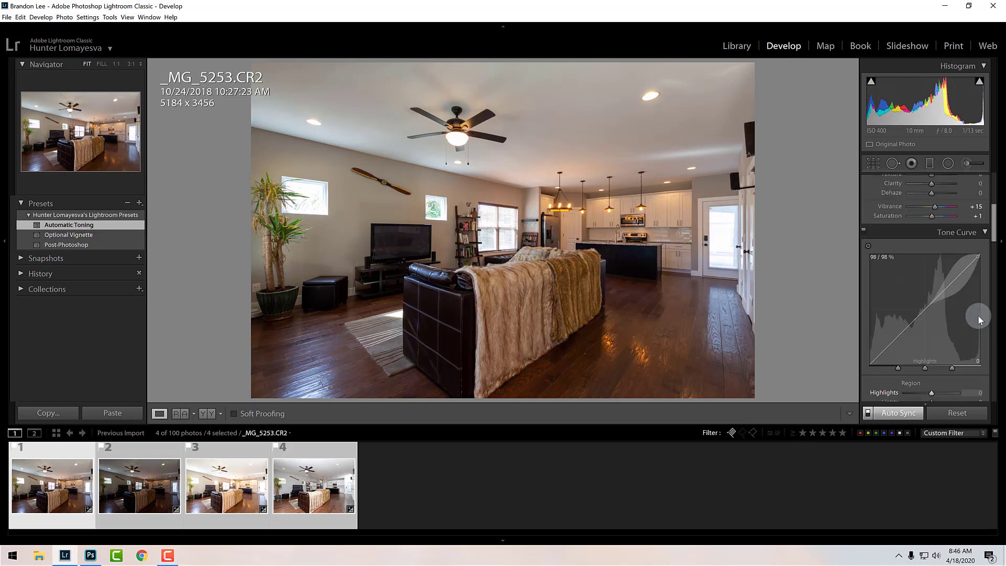
scroll(980, 319, "up", 6)
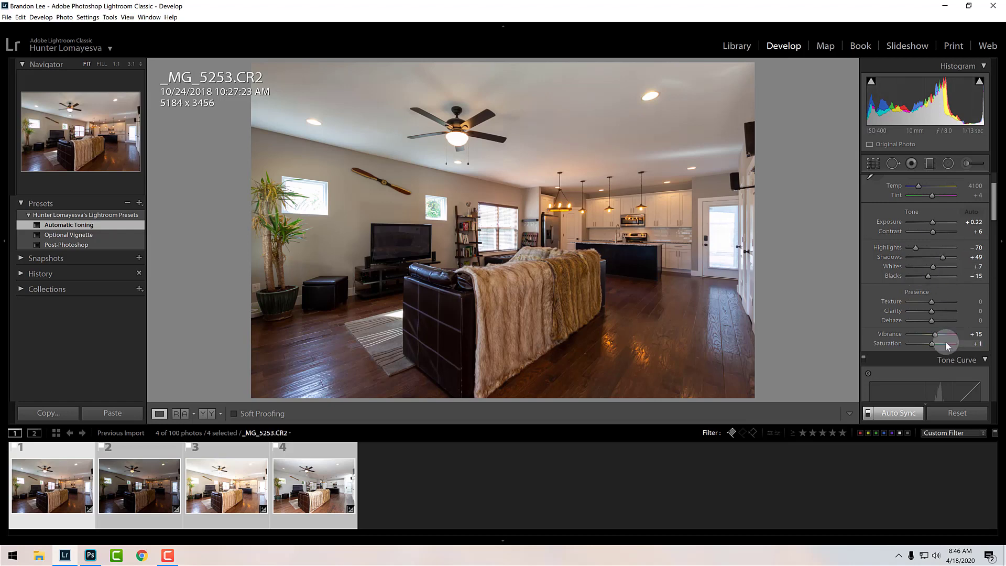
scroll(987, 318, "down", 5)
scroll(986, 319, "down", 10)
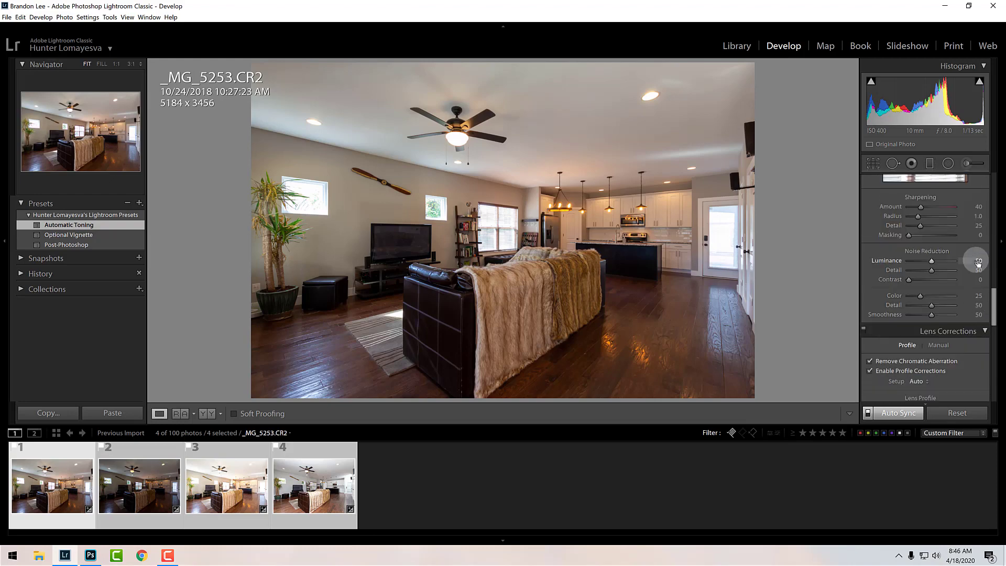
- Inspect the kitchen cabinets at 3:1 with the Detail adjustments off and on, and check the lens correction settings
left_click(684, 234)
left_click_drag(674, 231, 524, 186)
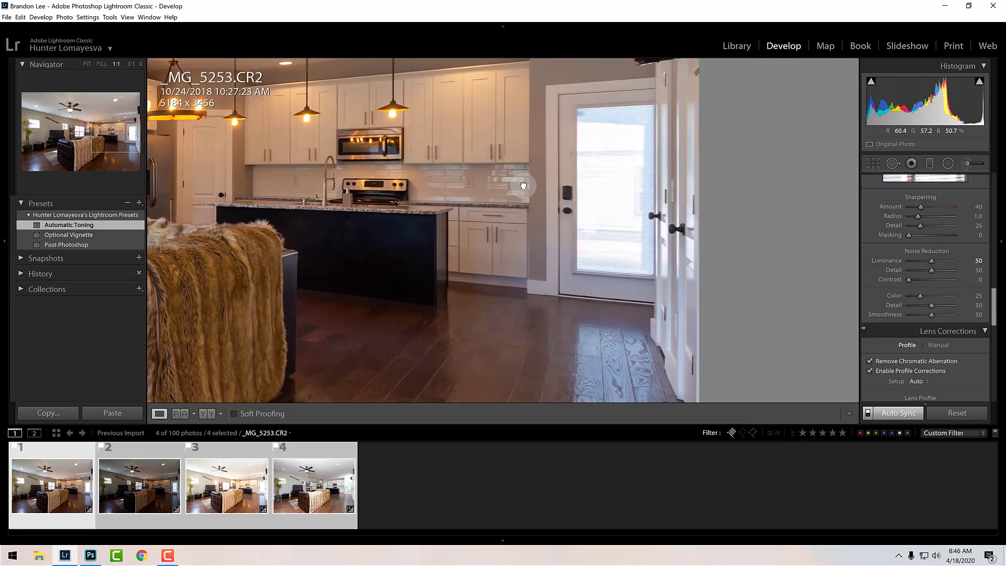
left_click(128, 64)
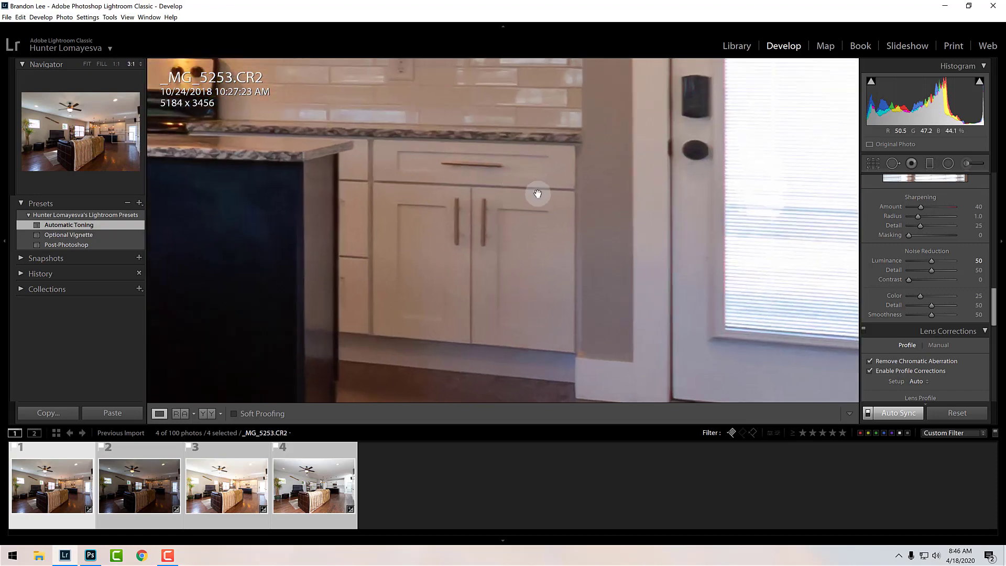
scroll(902, 251, "up", 3)
left_click(864, 212)
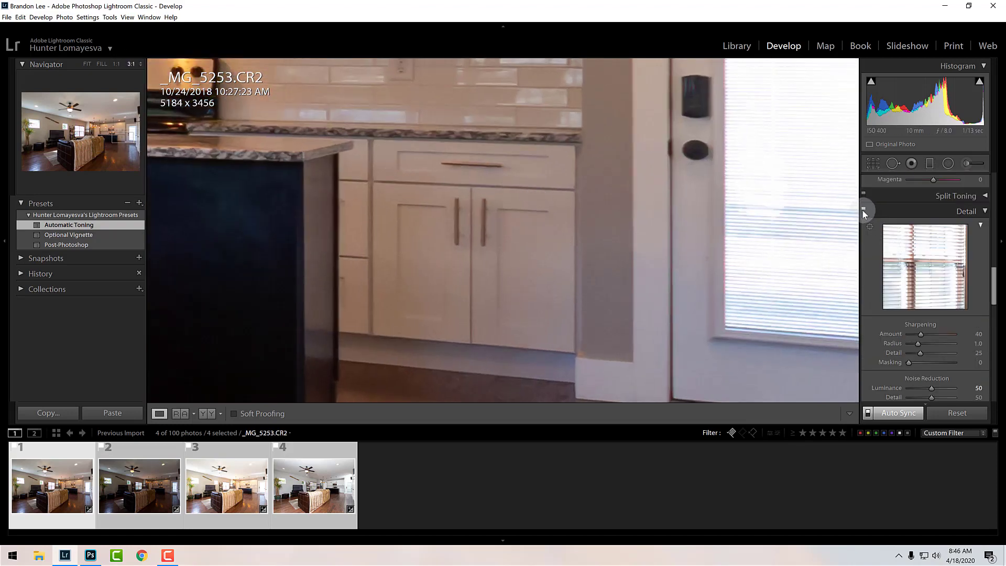
left_click(864, 211)
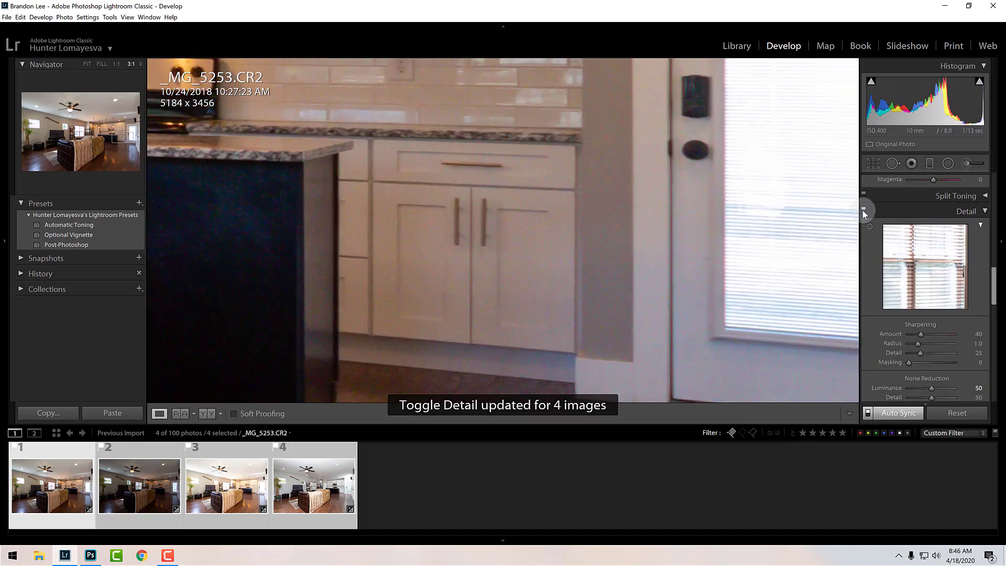
left_click(864, 210)
left_click(863, 211)
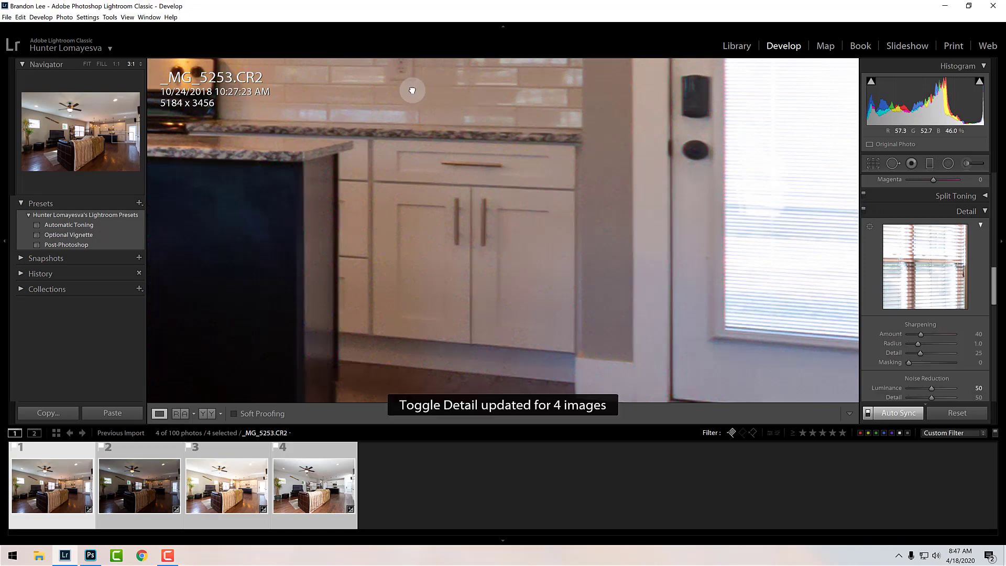
left_click(411, 85)
scroll(985, 304, "down", 5)
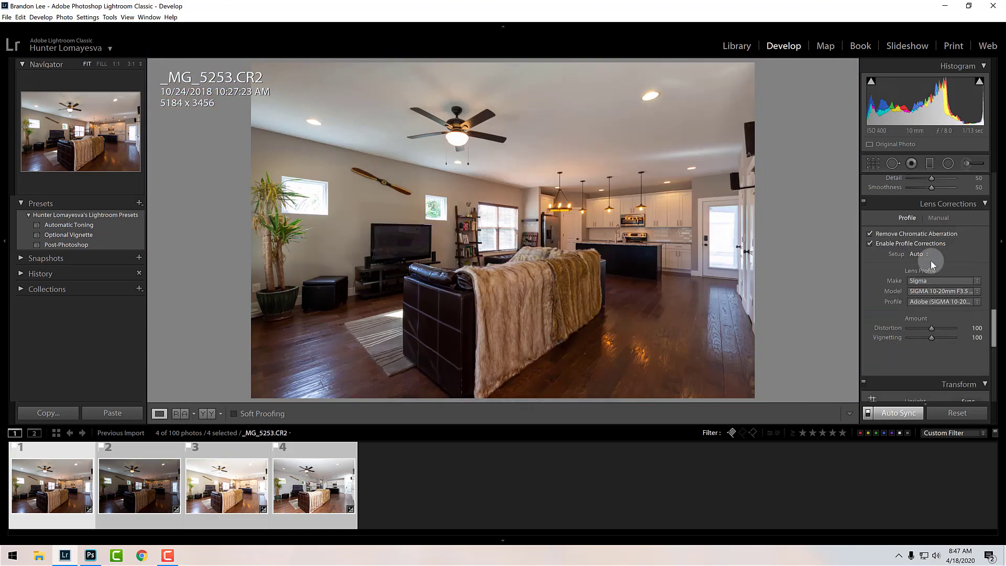
scroll(987, 312, "up", 10)
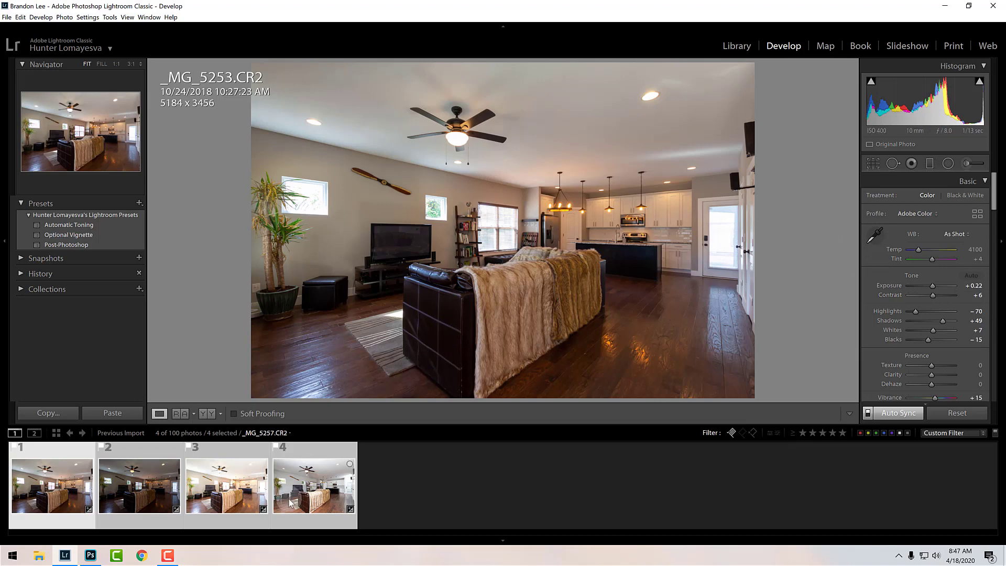
- Look through the first three photos individually and lower the exposure of _MG_5255.CR2 to −0.92
left_click(139, 485)
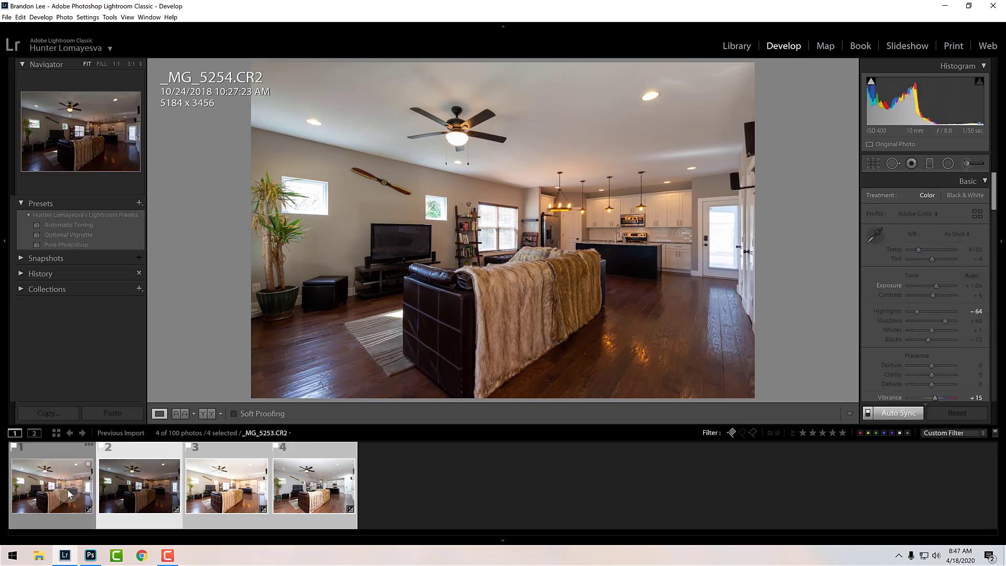
left_click(68, 494)
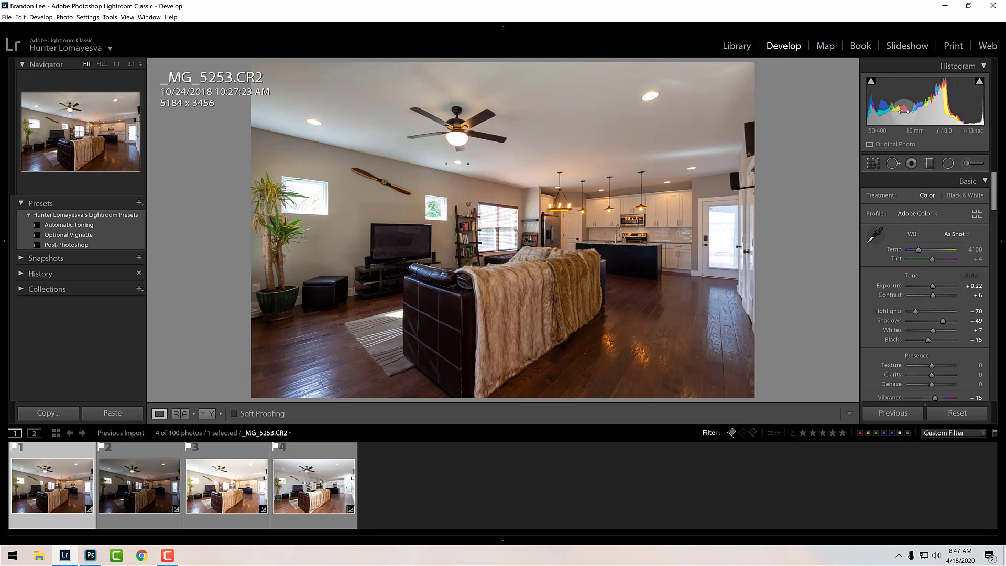
left_click(704, 290)
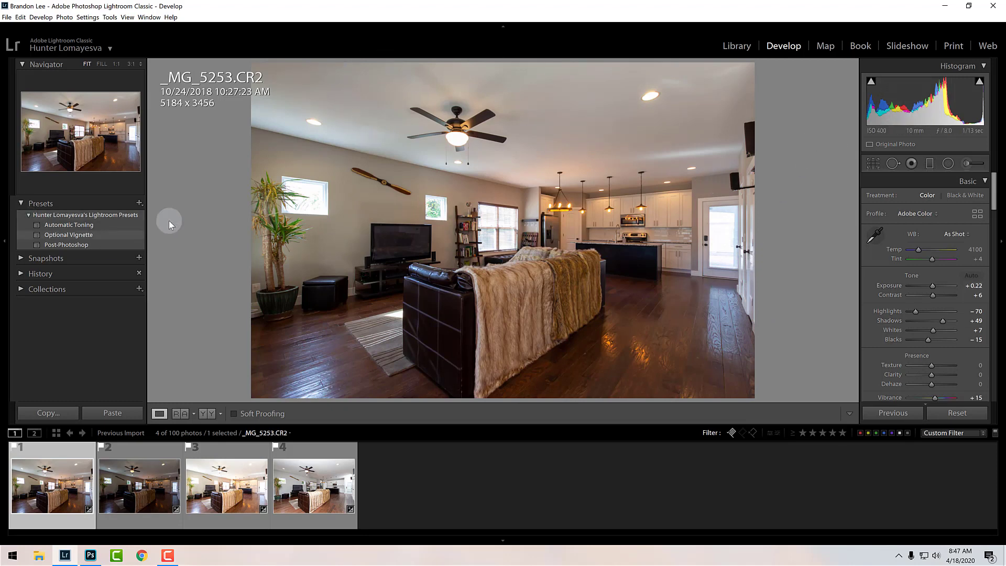
key("Right")
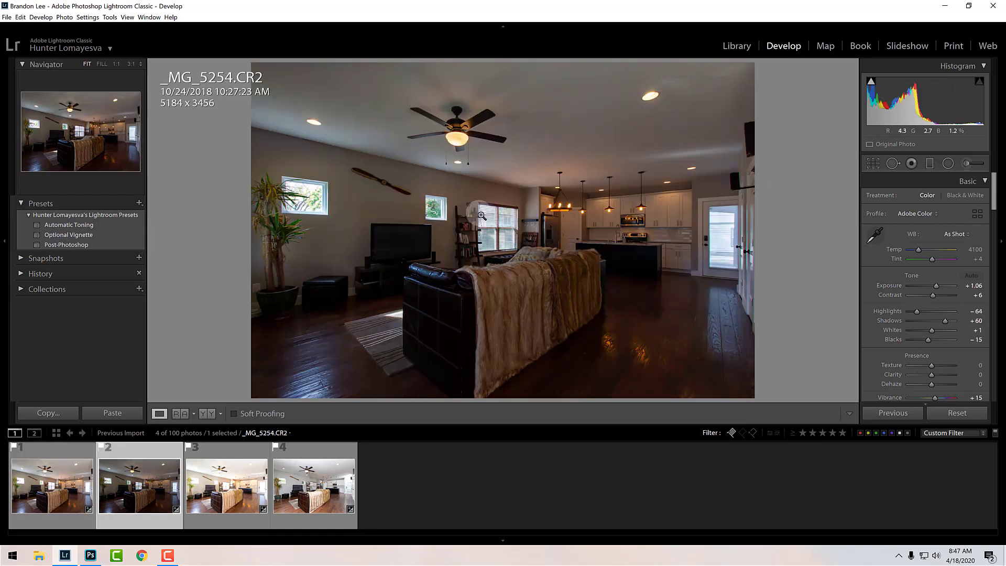
key("Right")
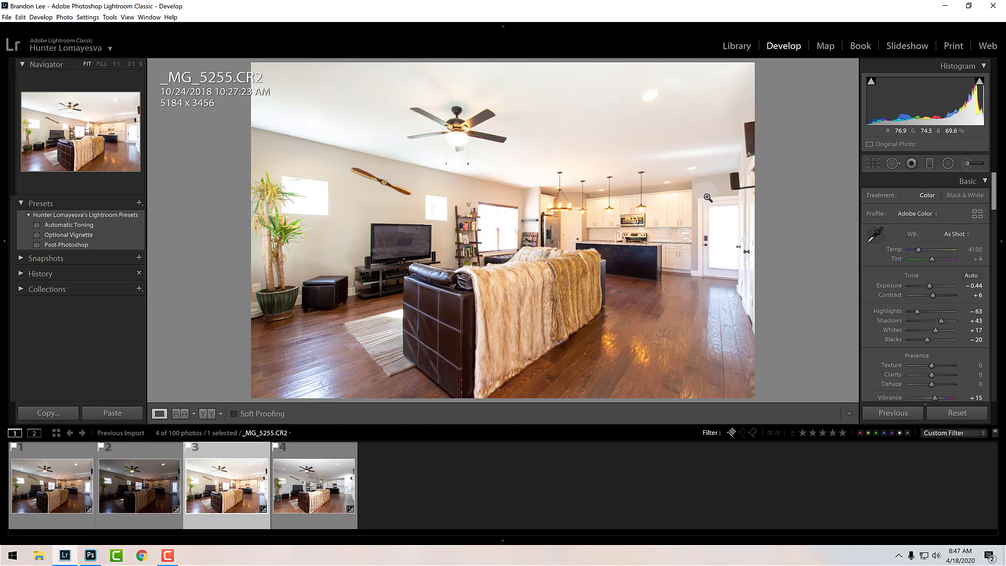
left_click_drag(924, 94, 918, 94)
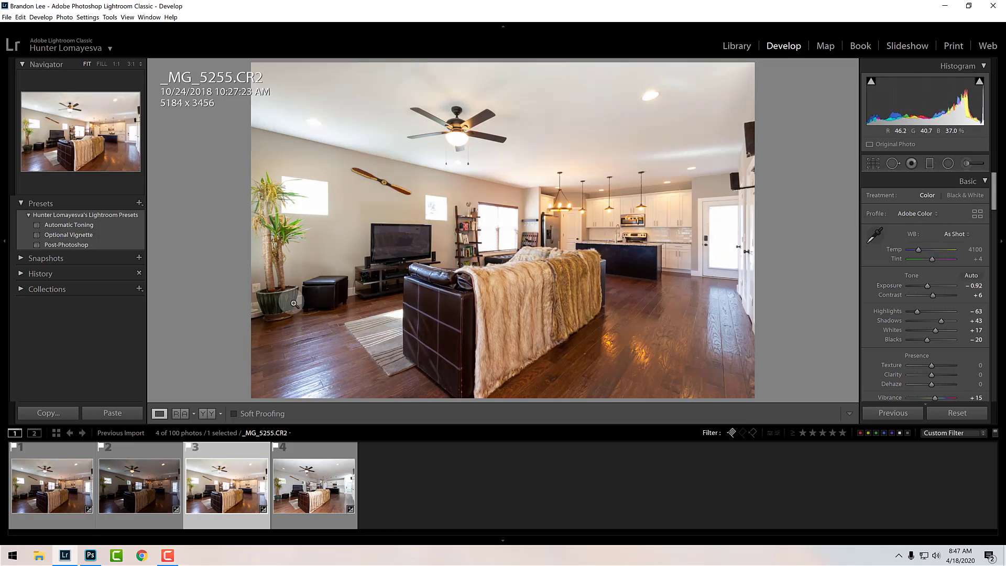
- Apply Auto white balance to the first three photos together and set their temperature to 3900
left_click(139, 486, "ctrl")
left_click(53, 486, "ctrl")
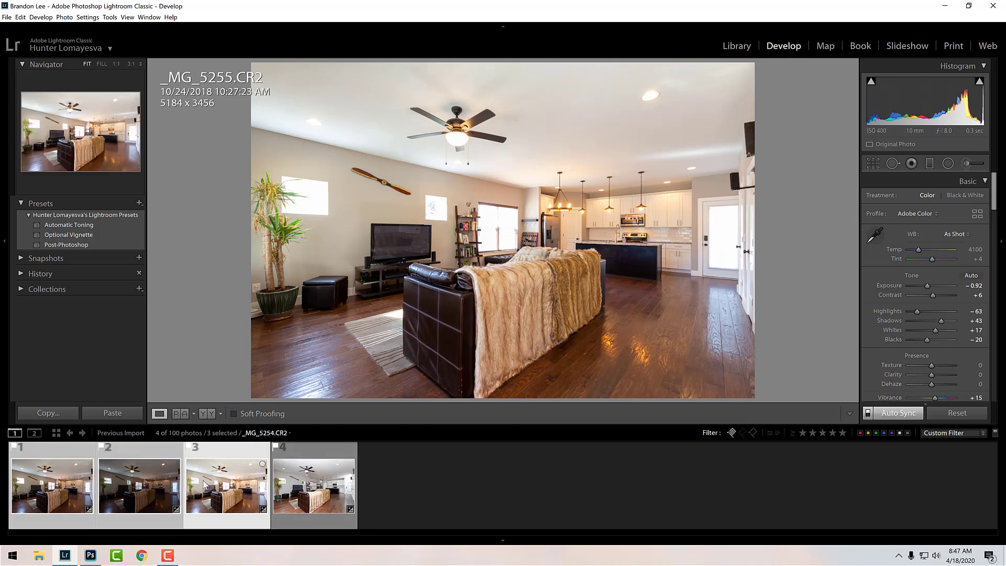
left_click(957, 234)
left_click(925, 260)
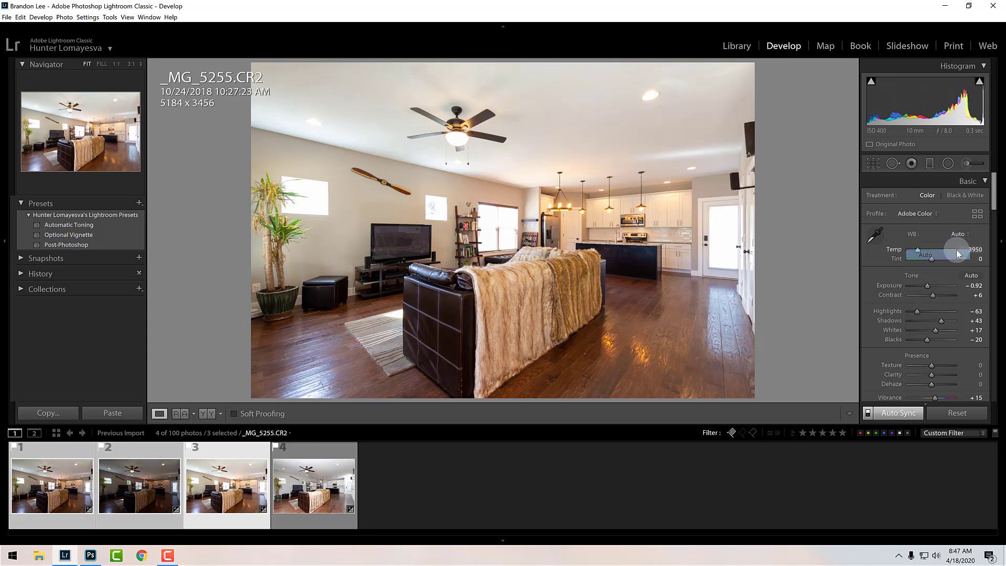
left_click(976, 250)
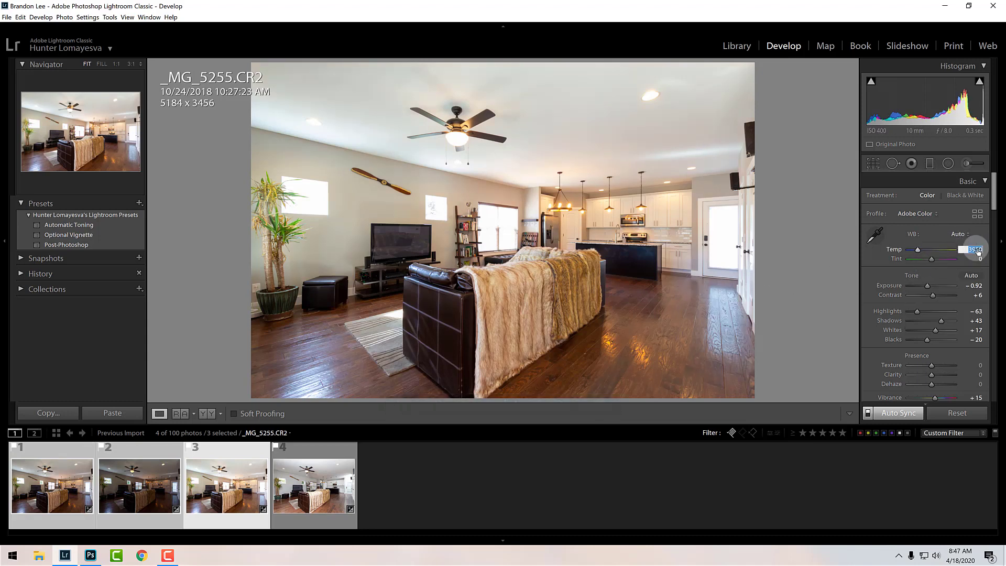
key("Return")
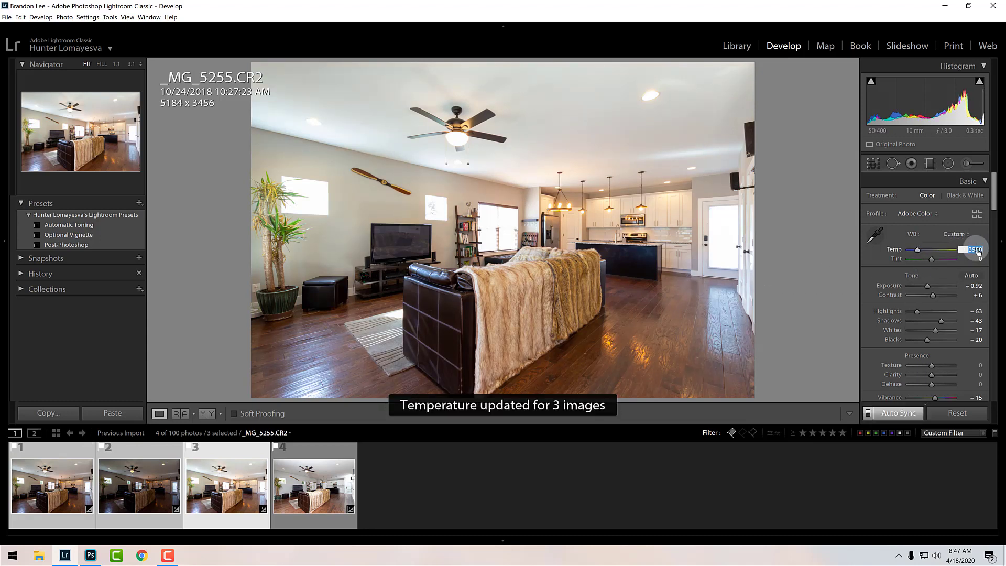
- Check the first three photos and set the exposure of _MG_5257.CR2 to +0.05
left_click(151, 478)
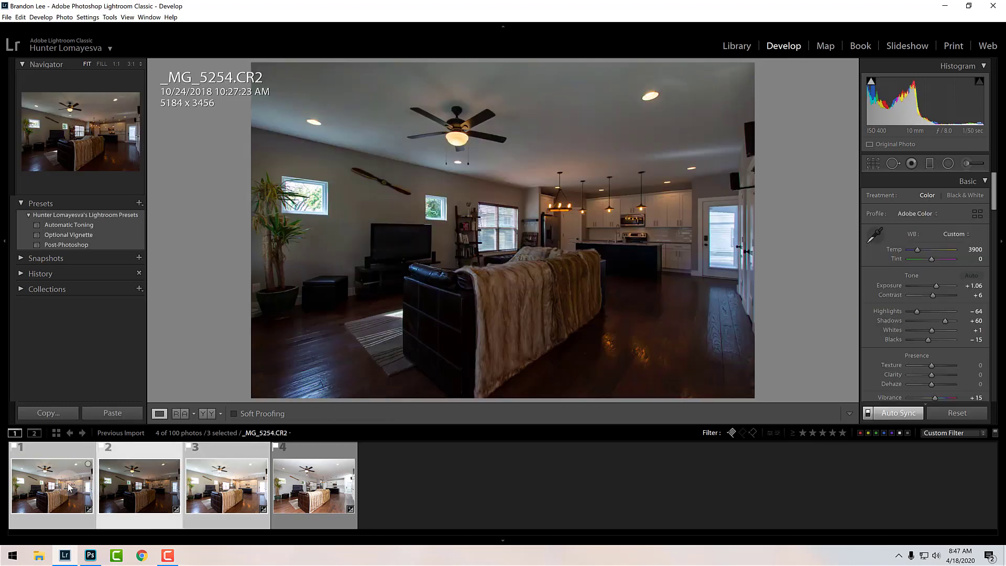
left_click(69, 488)
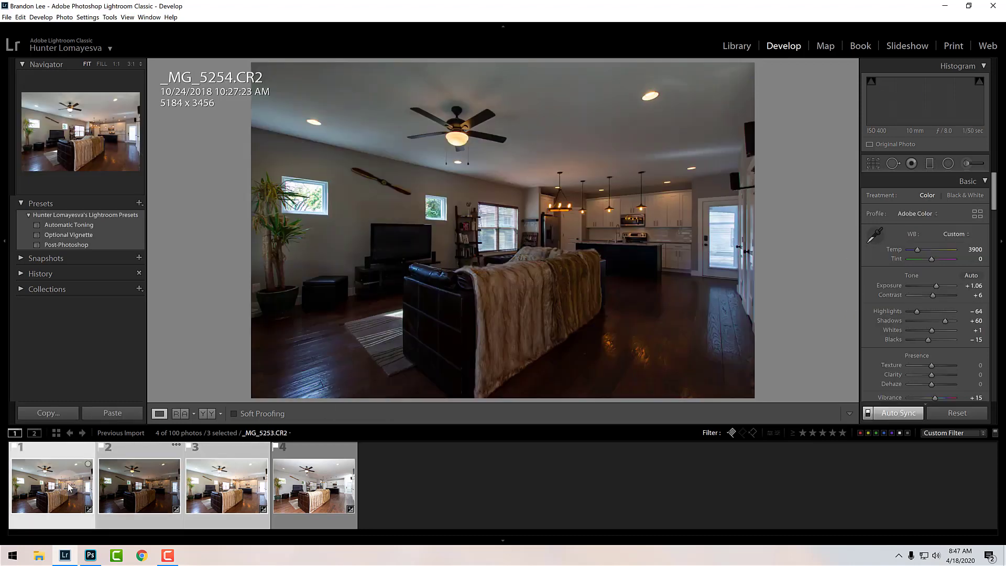
left_click(233, 478)
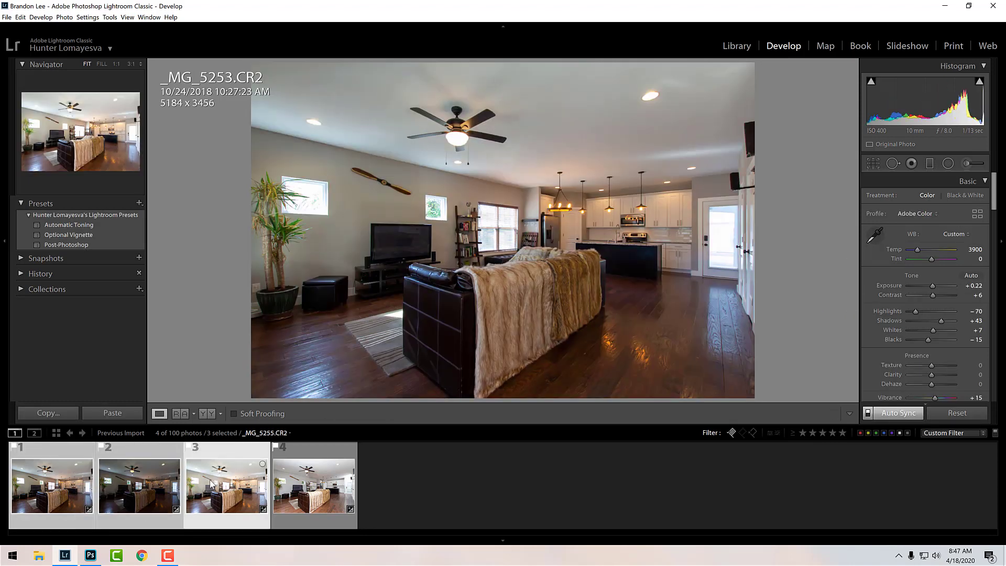
left_click(307, 470)
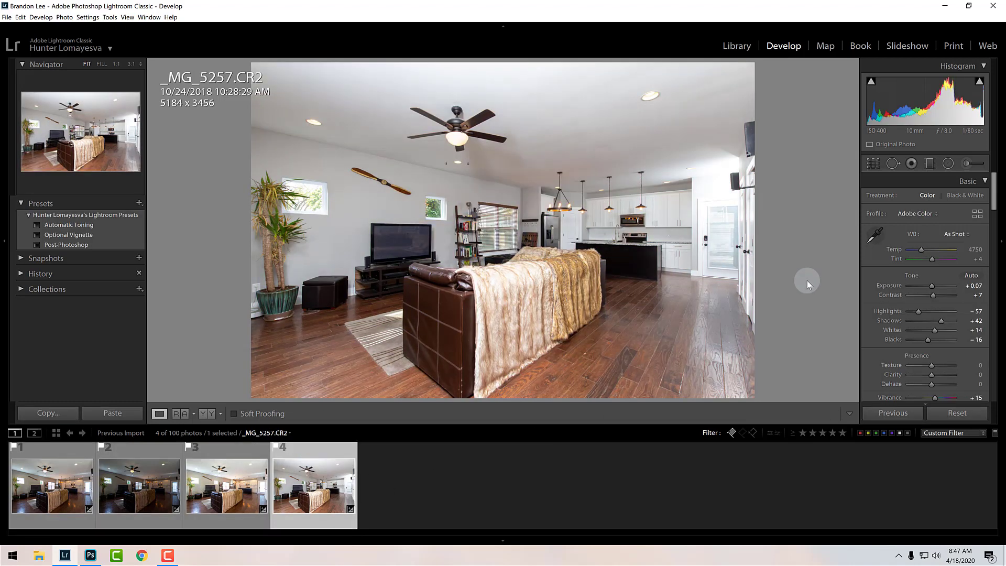
left_click_drag(929, 102, 929, 101)
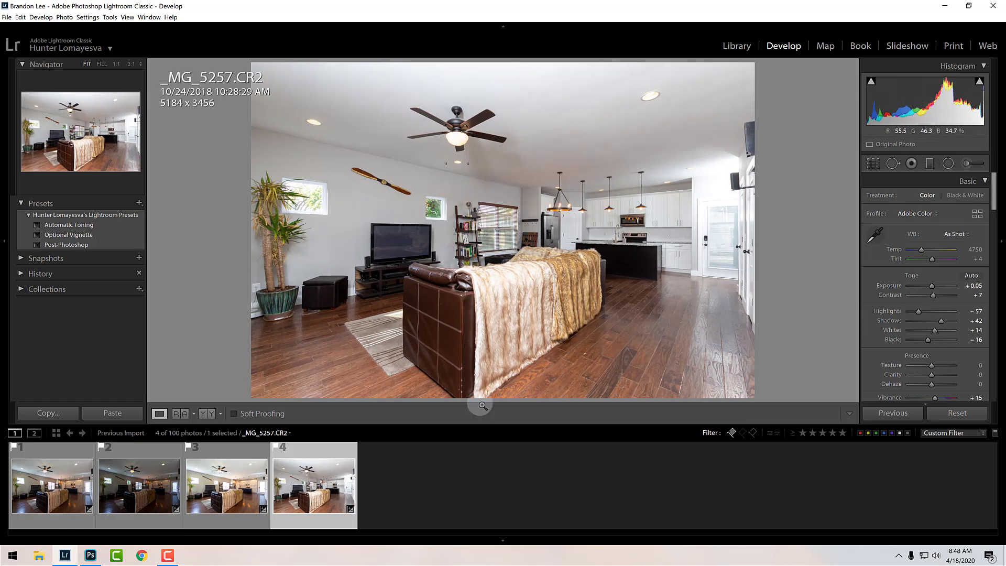
- Review the four photos one by one and open them all as layers in a single Photoshop document
left_click(233, 490)
left_click(129, 490)
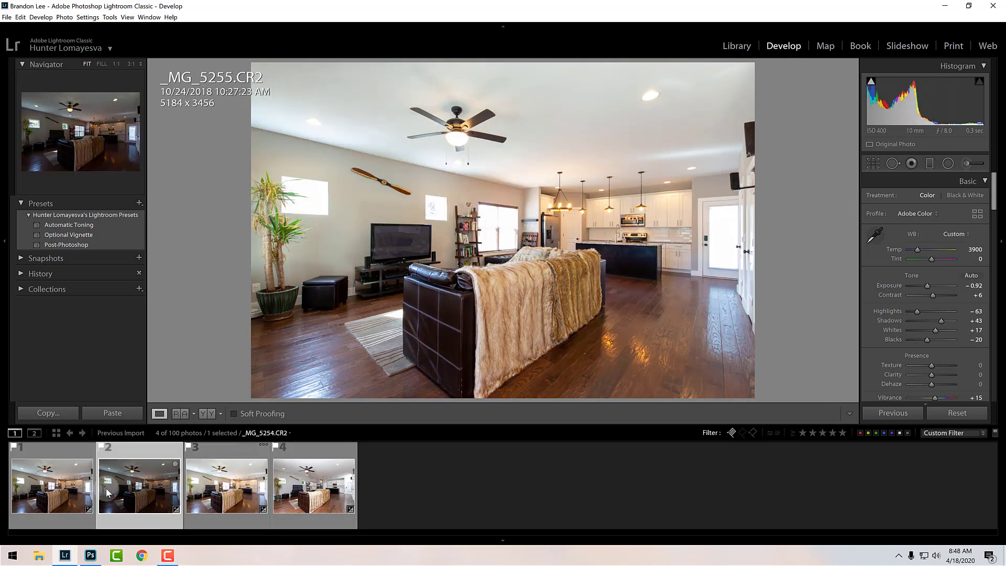
key("Left")
left_click(128, 490)
left_click(225, 487)
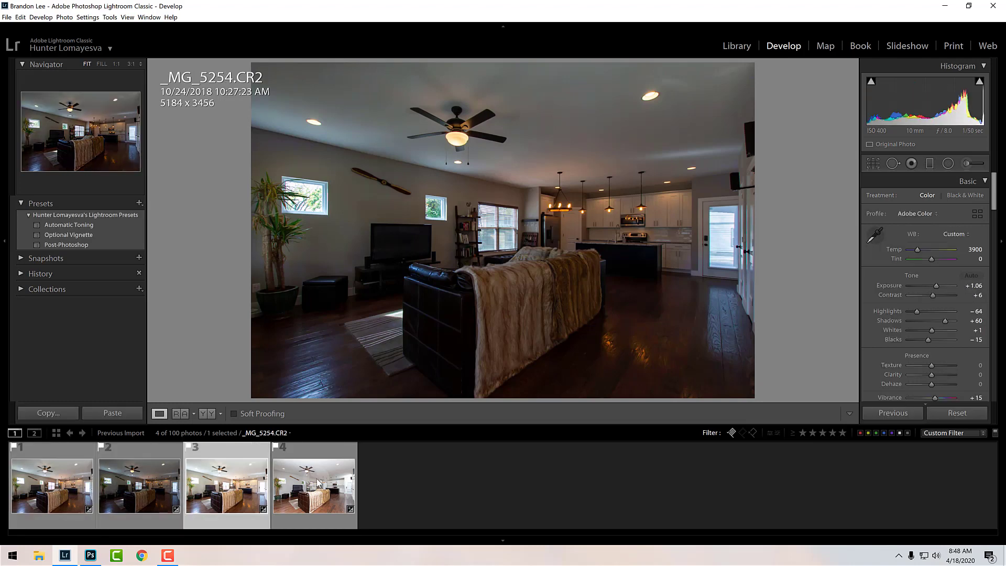
left_click(314, 485)
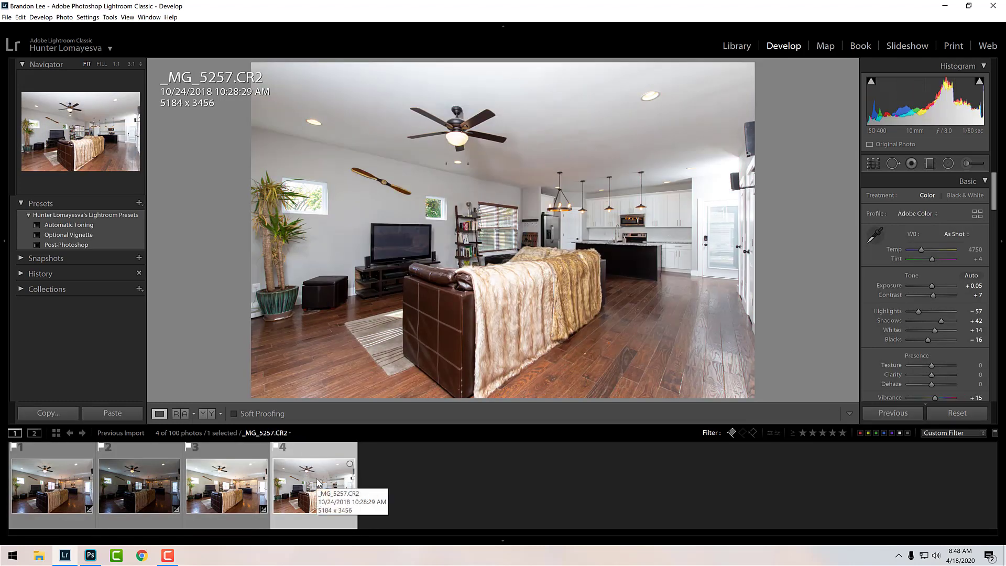
key("ctrl+a")
right_click(459, 311)
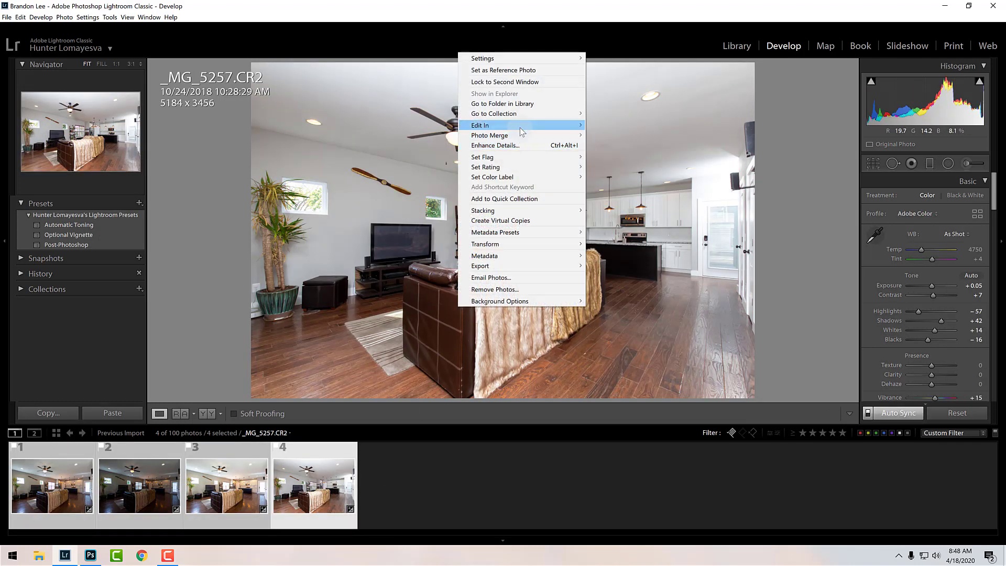
mouse_move(524, 125)
left_click(607, 177)
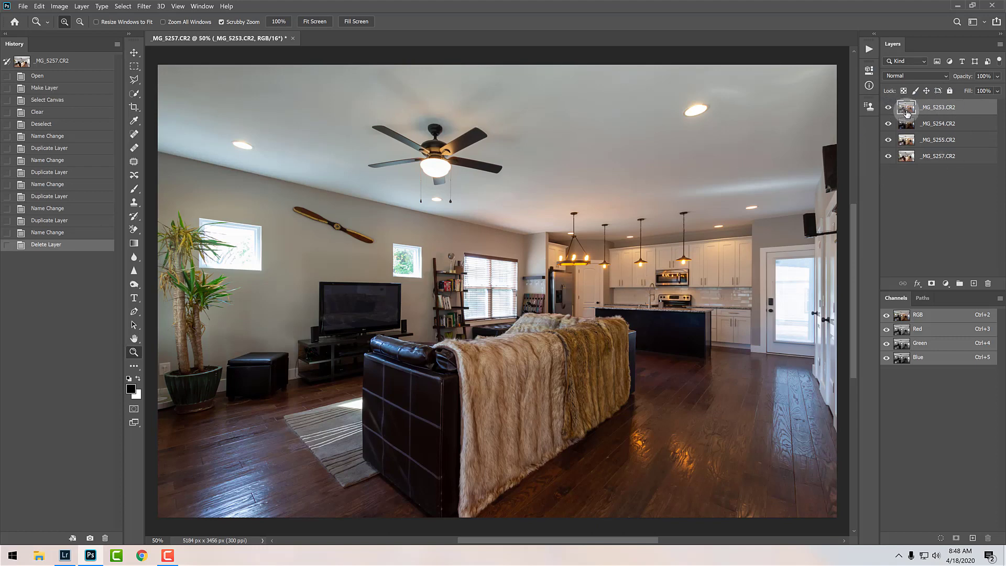
- Reorder the layers from top down as _MG_5257, _MG_5254, _MG_5253 and _MG_5255, leaving only _MG_5257 visible
left_click_drag(915, 111, 924, 131)
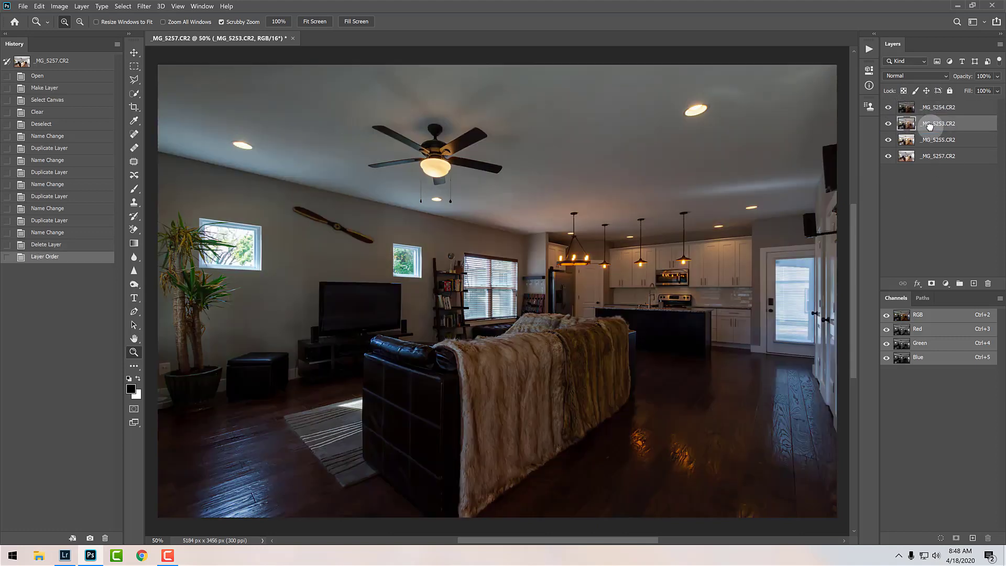
left_click(904, 109)
left_click(888, 107)
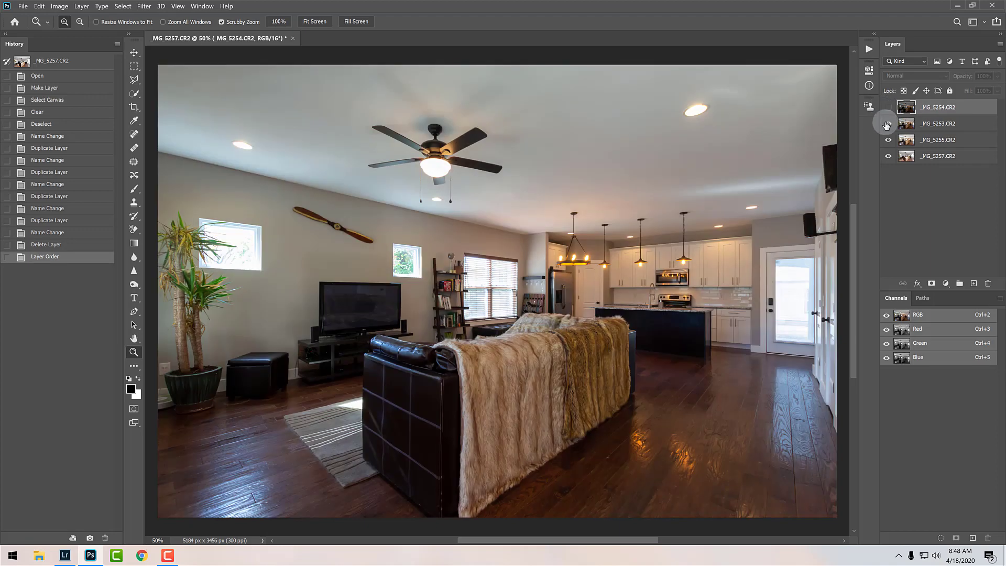
left_click(888, 123)
left_click(888, 139)
left_click_drag(906, 157, 907, 116)
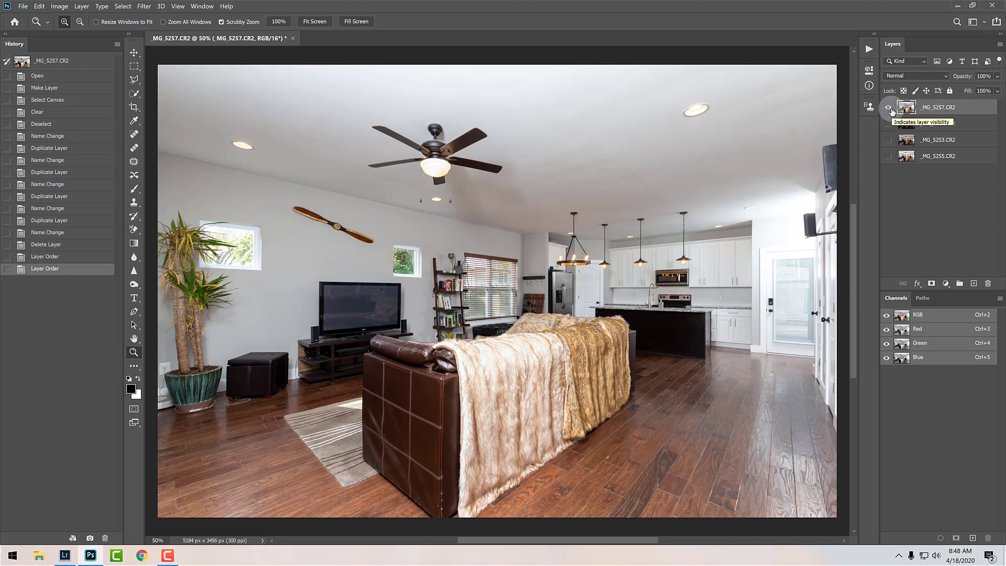
- Duplicate the _MG_5257 layer and set the duplicate's blend mode to Color
key("ctrl+j")
key("i")
key("ctrl+k")
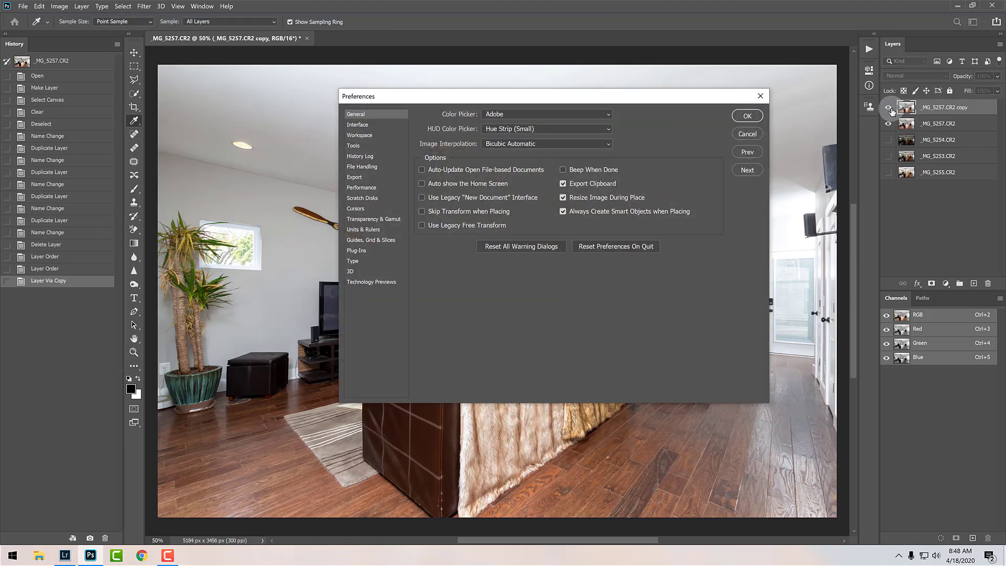
left_click(748, 116)
key("z")
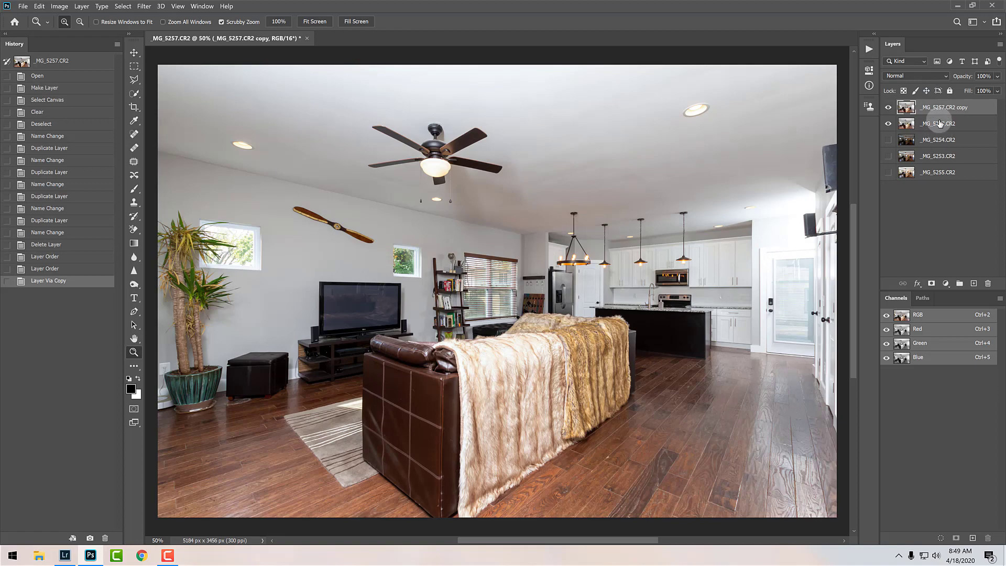
left_click(917, 76)
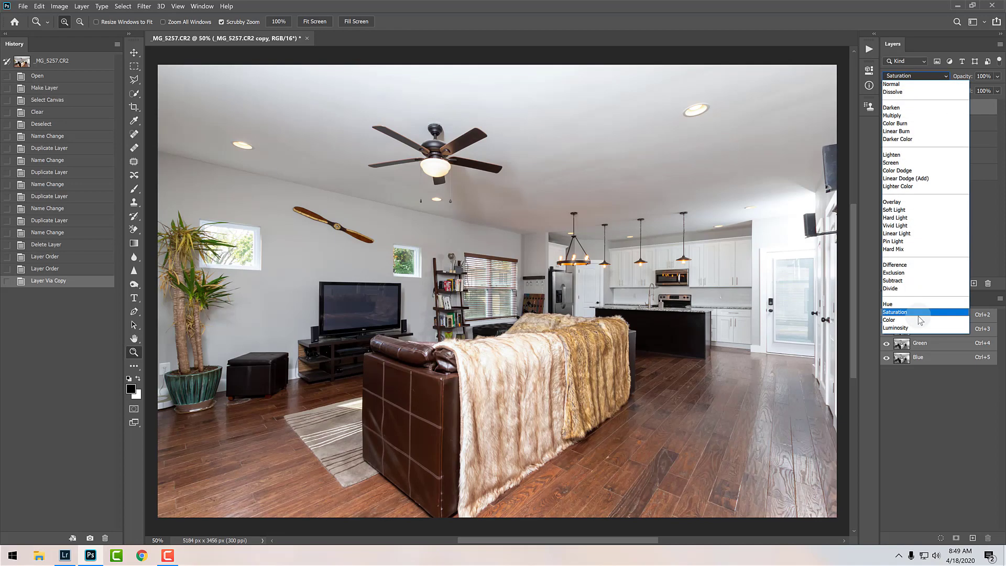
left_click(921, 321)
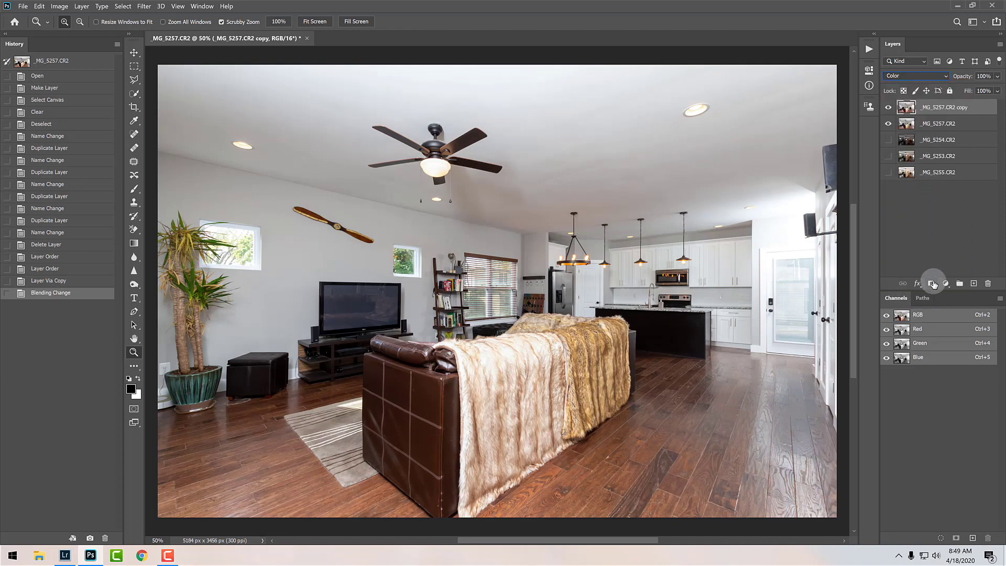
- Hide the _MG_5257 copy and set the original _MG_5257 layer's blend mode to Darken
left_click(888, 106)
left_click(915, 124)
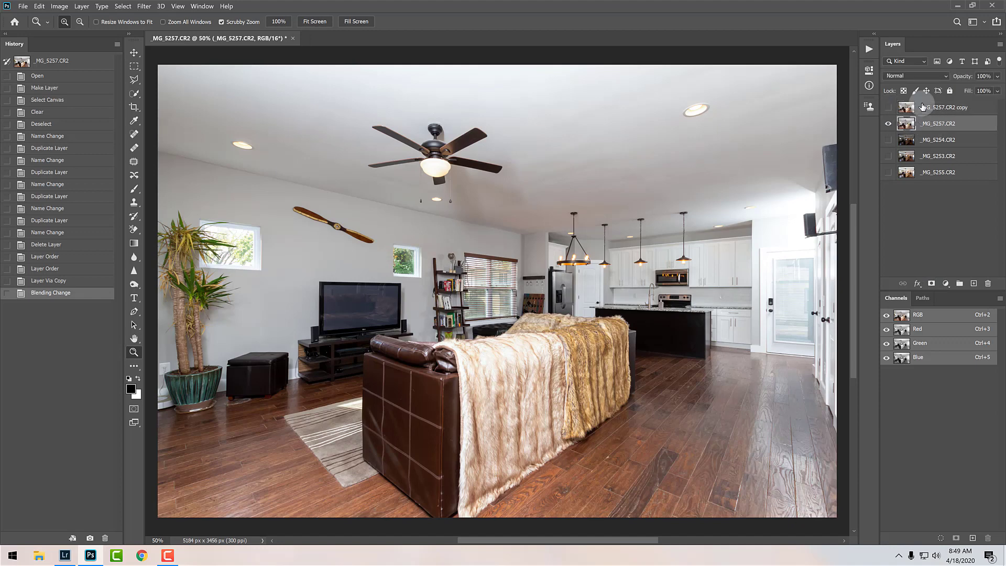
left_click(916, 76)
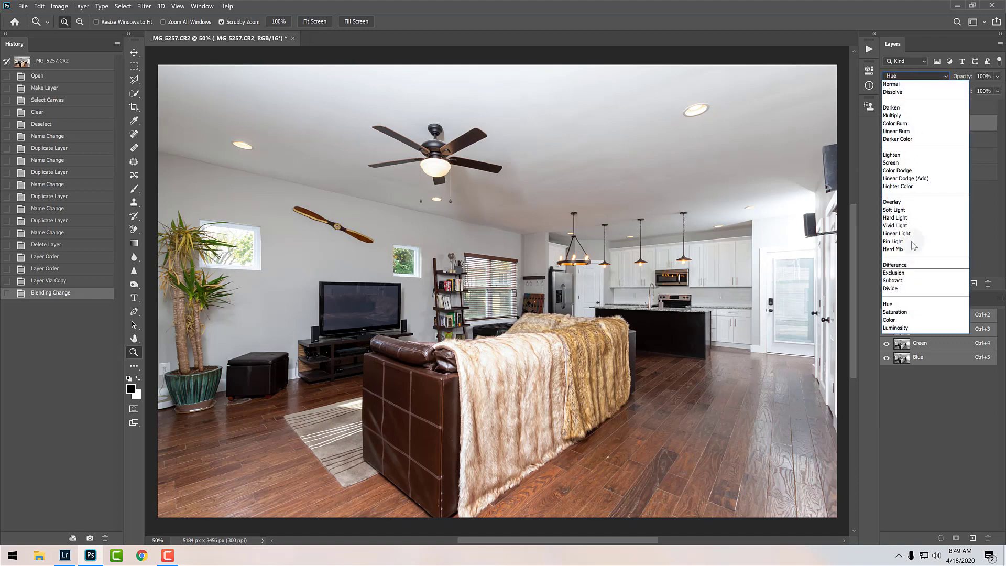
left_click(892, 108)
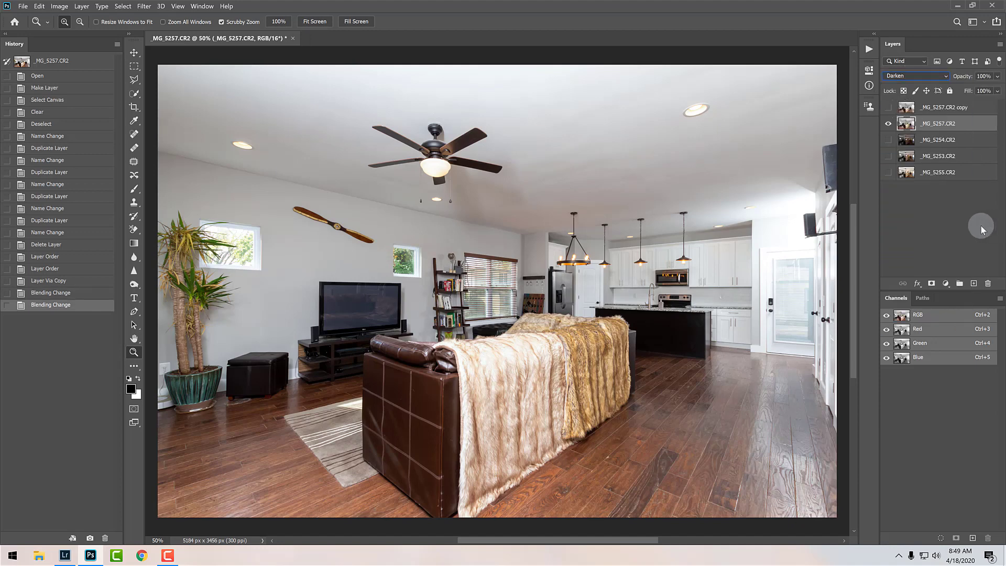
- Check the original _MG_5257 layer and its copy by switching their visibility off and on
left_click(889, 125)
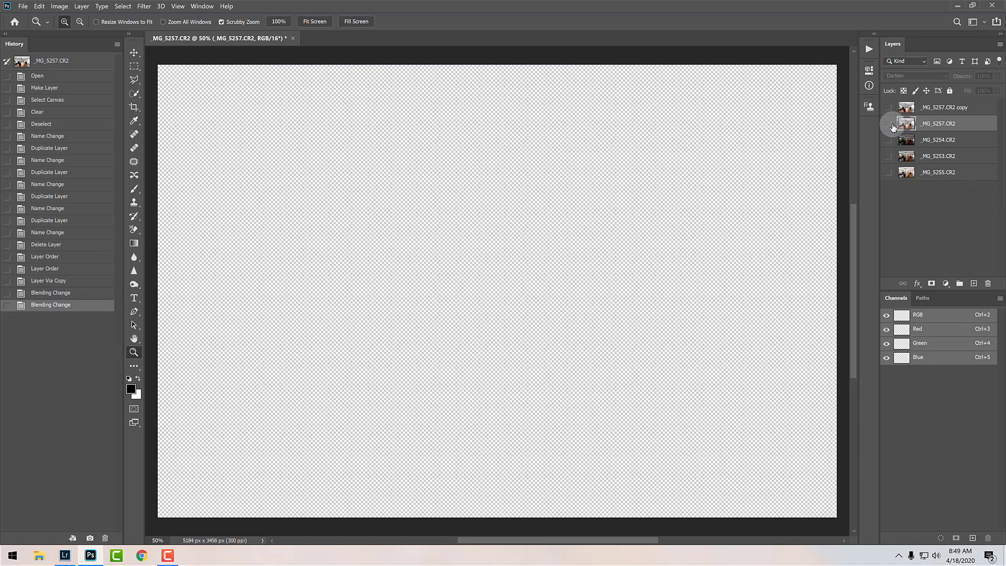
left_click(891, 125)
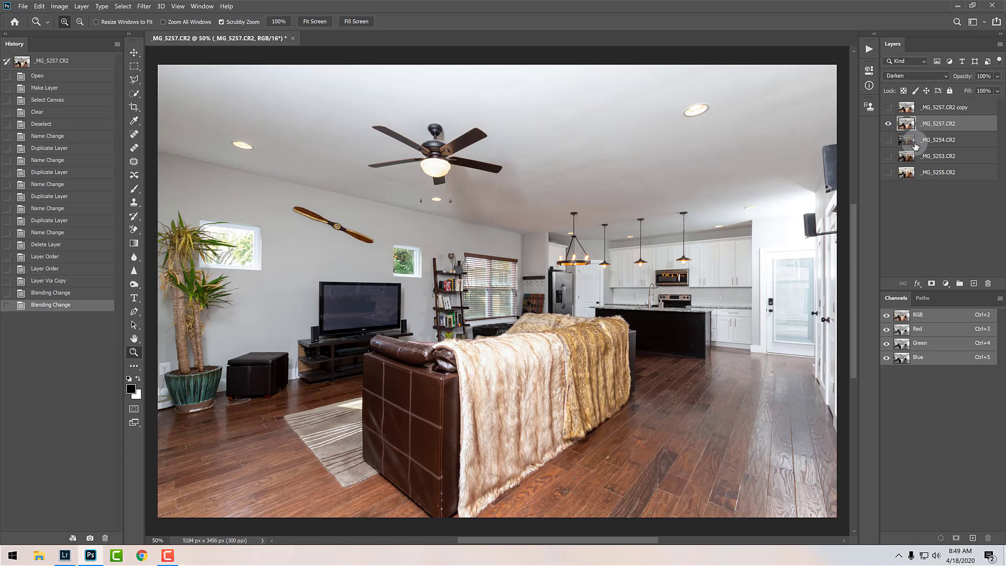
left_click(891, 112)
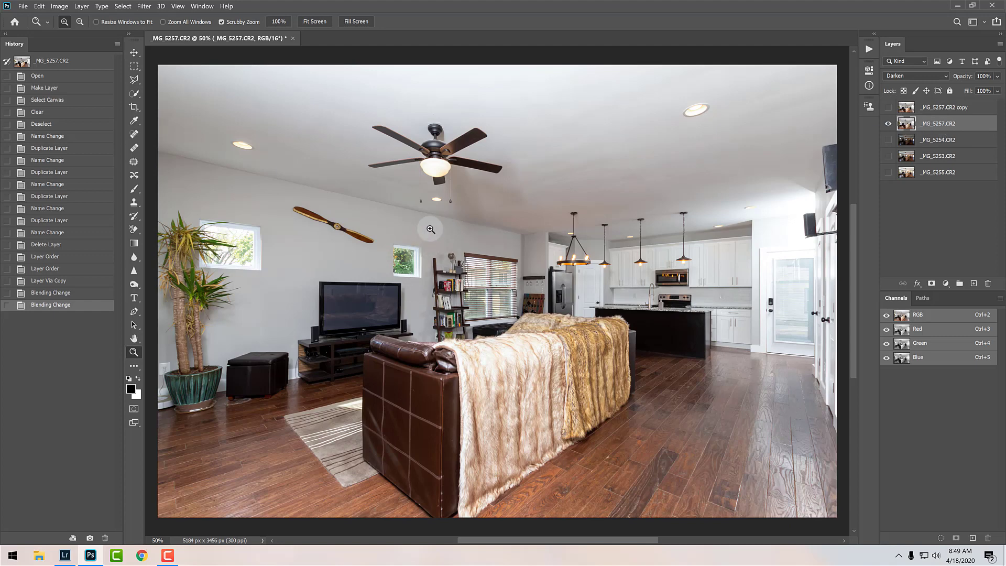
left_click(889, 106)
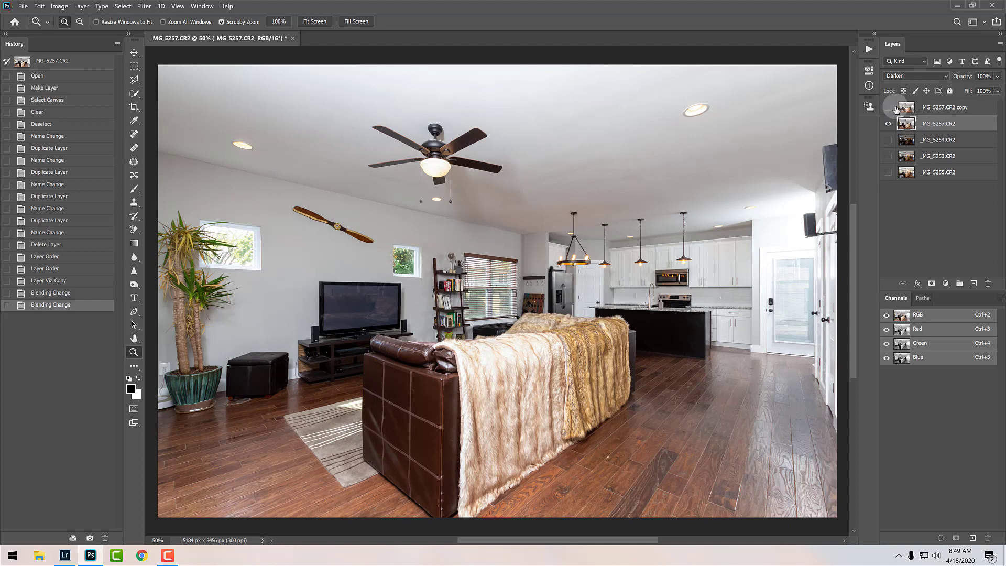
left_click(910, 109)
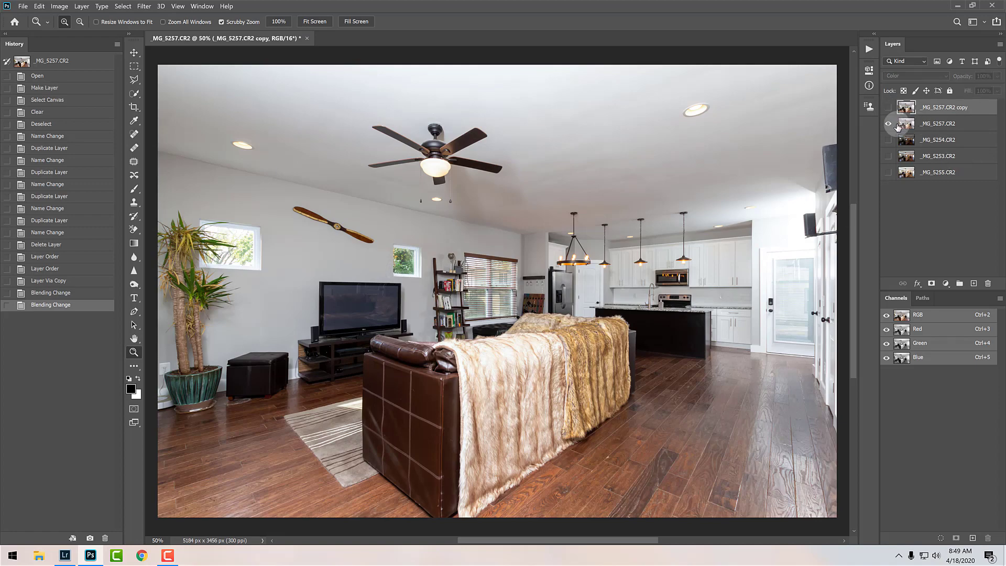
- Hide both _MG_5257 layers, show only _MG_5255 and _MG_5253, and make _MG_5253 the active layer
left_click_drag(889, 108, 878, 181)
left_click(888, 172)
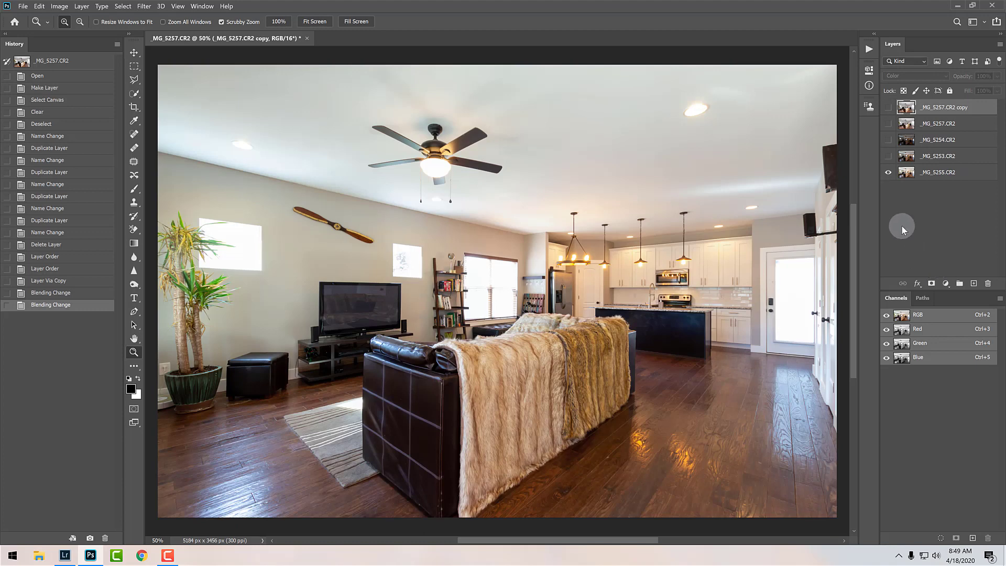
left_click(888, 157)
left_click(928, 156)
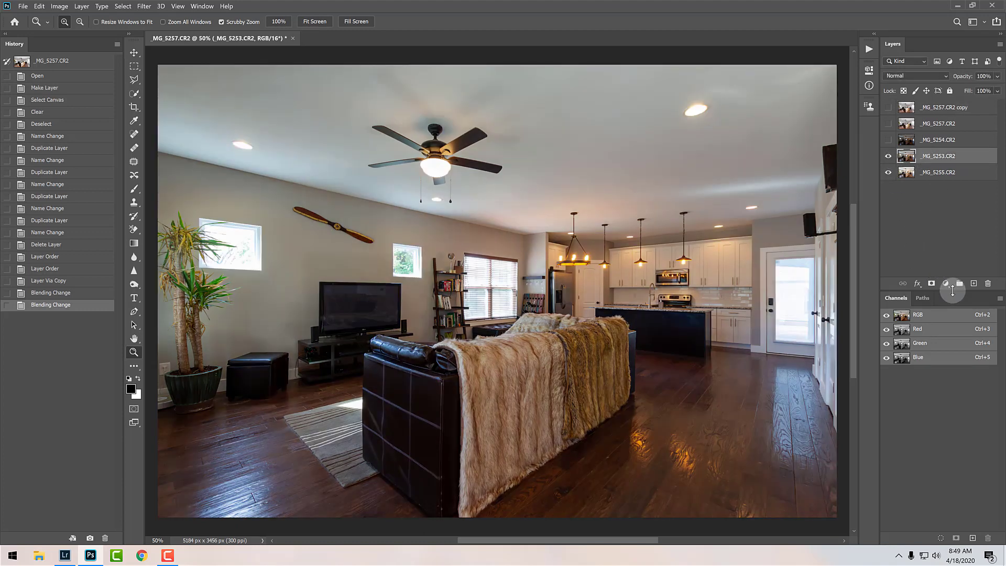
- Load the RGB channel's luminosity as a selection and turn it into a layer mask on _MG_5253
left_click(902, 314, "ctrl")
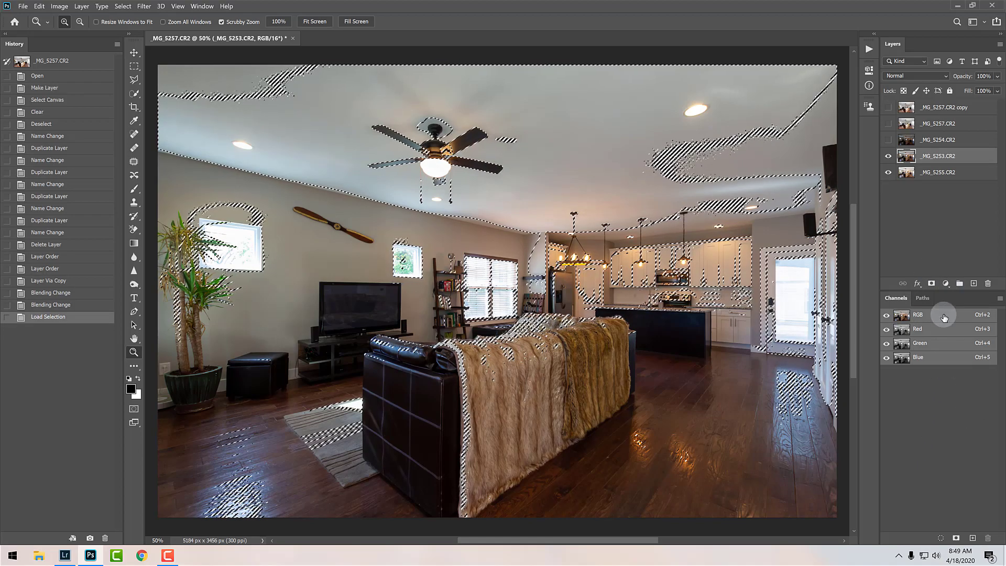
key("ctrl+d")
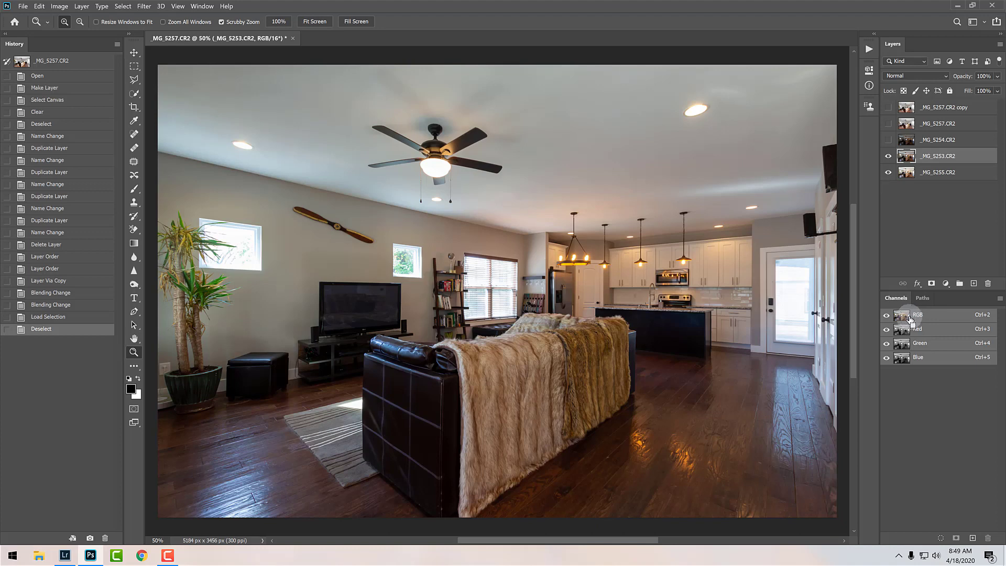
left_click_drag(910, 319, 917, 465)
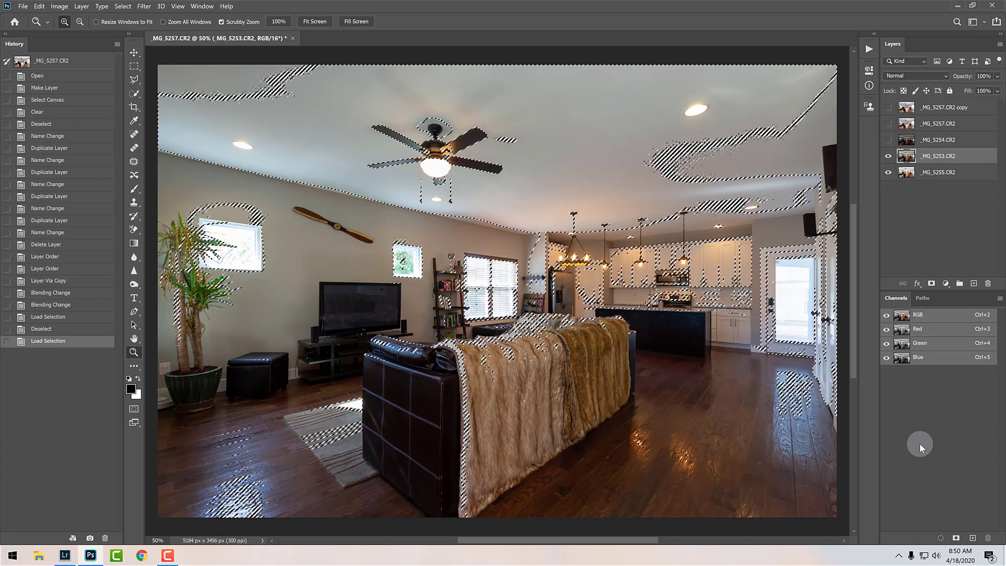
left_click(932, 284)
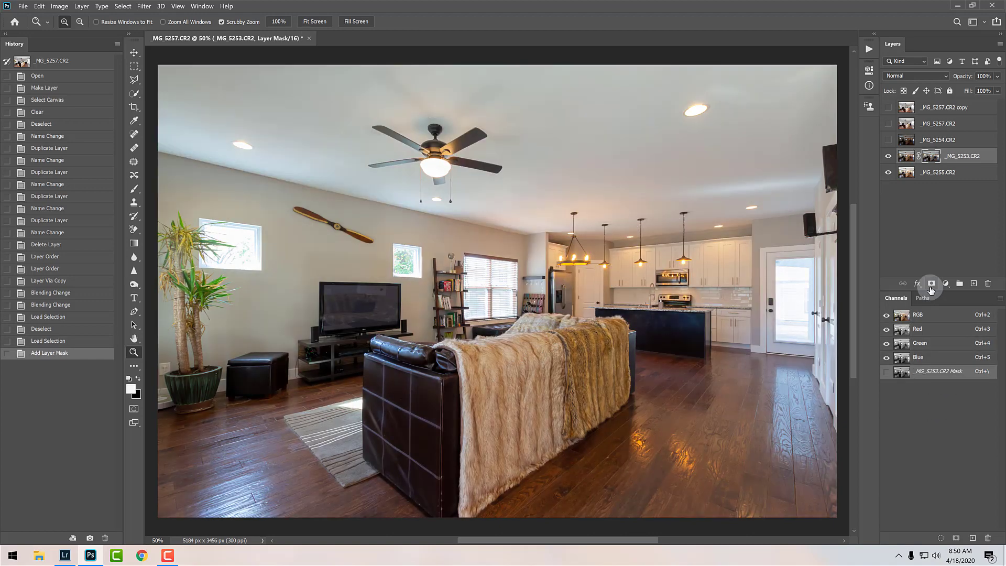
- Compare the image with and without the masked _MG_5253 layer
left_click(888, 156)
left_click(888, 156)
left_click(888, 157)
left_click(888, 157)
left_click(889, 156)
left_click(888, 156)
left_click(889, 157)
left_click(889, 157)
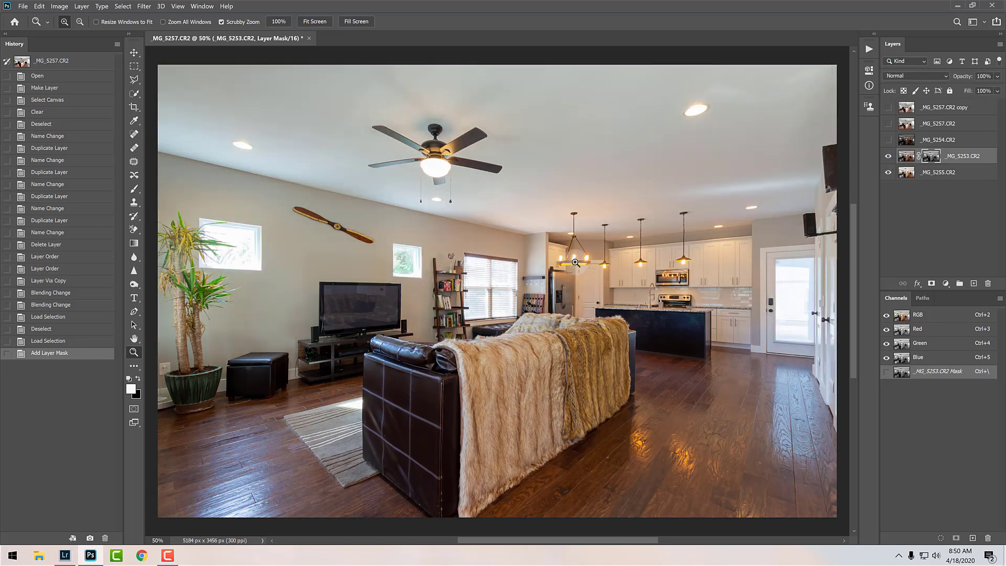
- Compare the blend with and without the dark _MG_5254 exposure, leaving that layer hidden
left_click(891, 141)
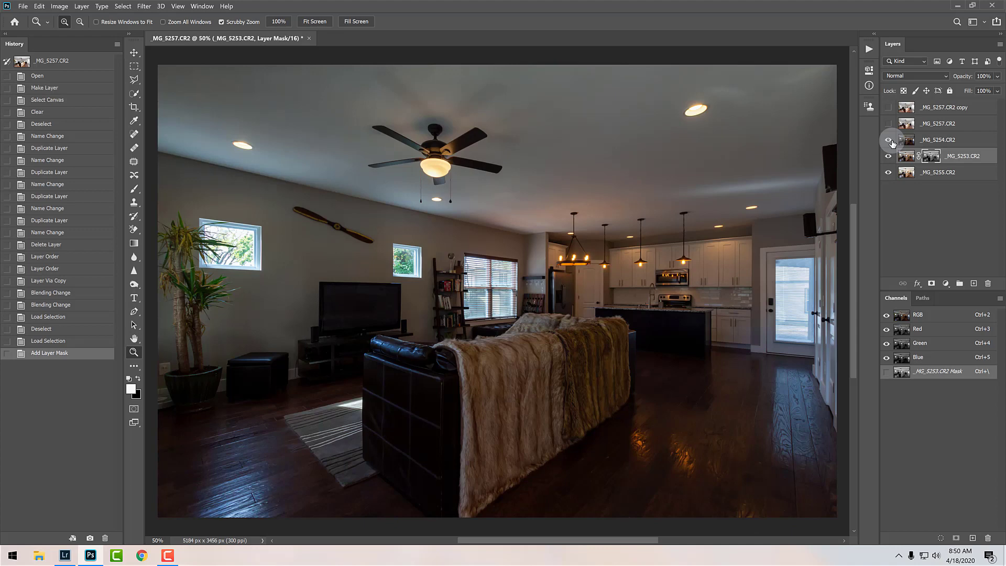
left_click(891, 141)
left_click(891, 141)
left_click(891, 141)
left_click(891, 141)
left_click(892, 141)
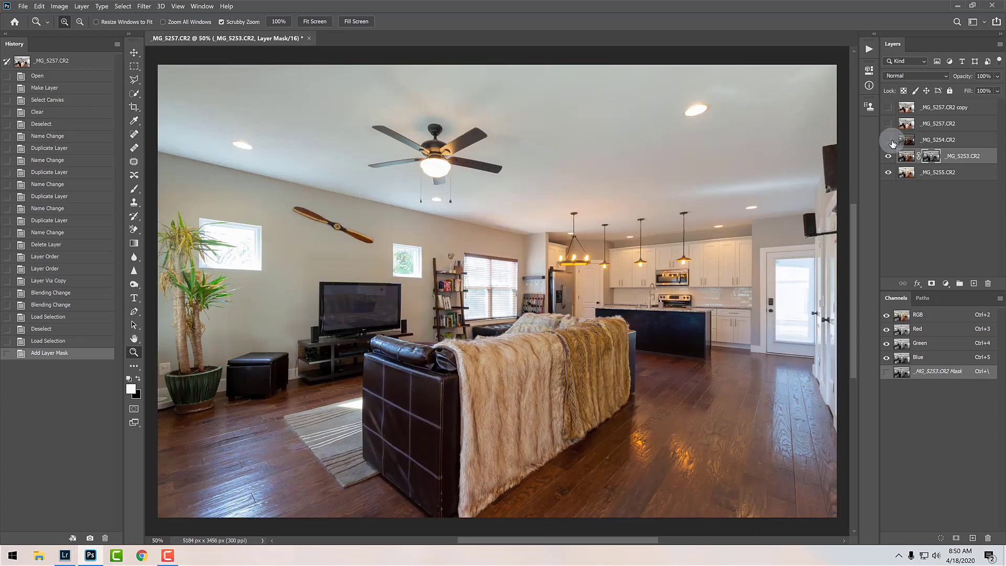
- Set the _MG_5254 layer aside in a black-masked group named Unused at the bottom of the layer stack
left_click(924, 141)
key("ctrl+g")
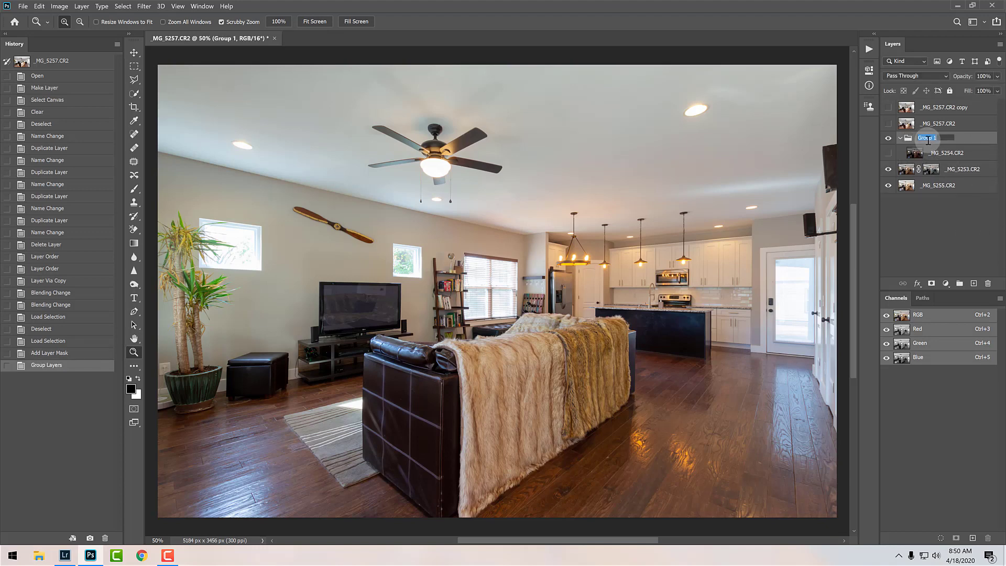
type("Unused")
key("Return")
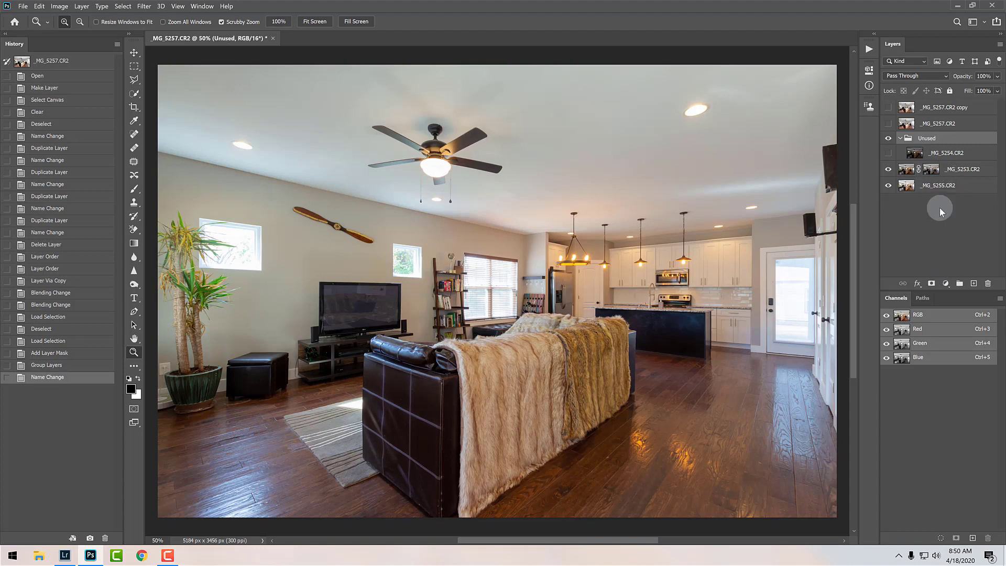
left_click(932, 283, "alt")
left_click_drag(968, 140, 971, 193)
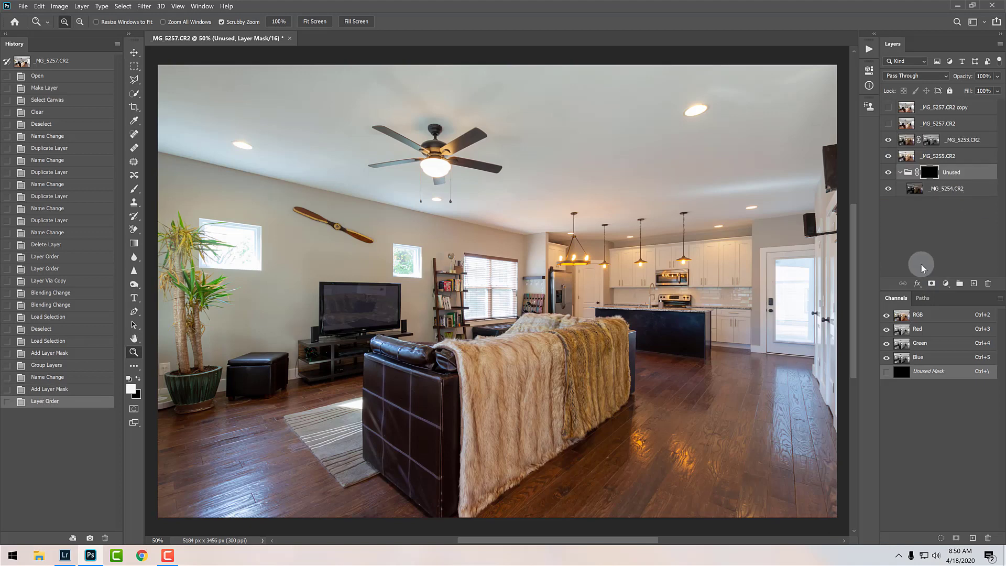
- Show the original _MG_5257 layer and make it the active layer
left_click(889, 124)
left_click(917, 124)
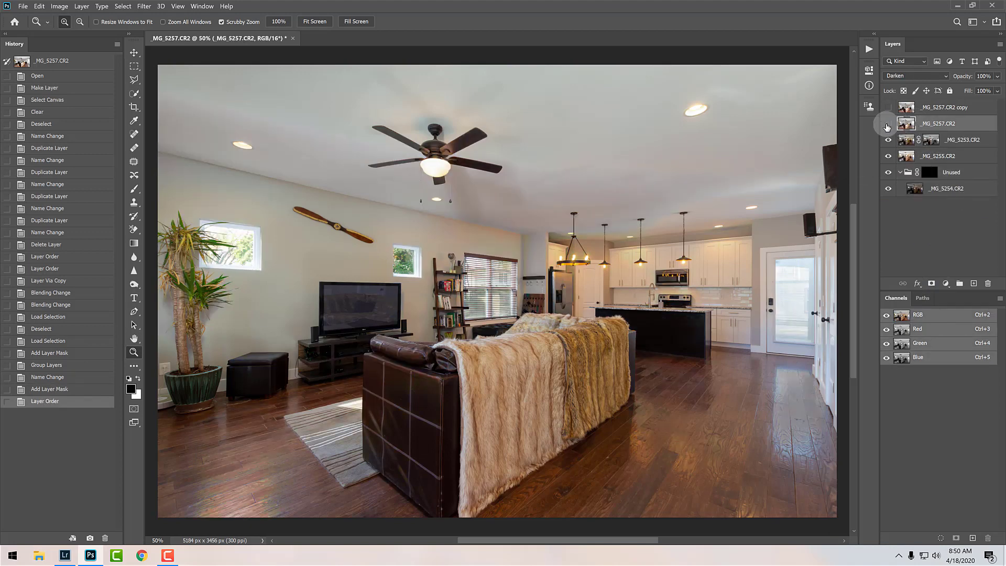
- Compare the blended image repeatedly with and without the Darken-mode _MG_5257 layer, leaving it visible
left_click(889, 124)
left_click(888, 124)
left_click(889, 124)
left_click(888, 124)
left_click(888, 125)
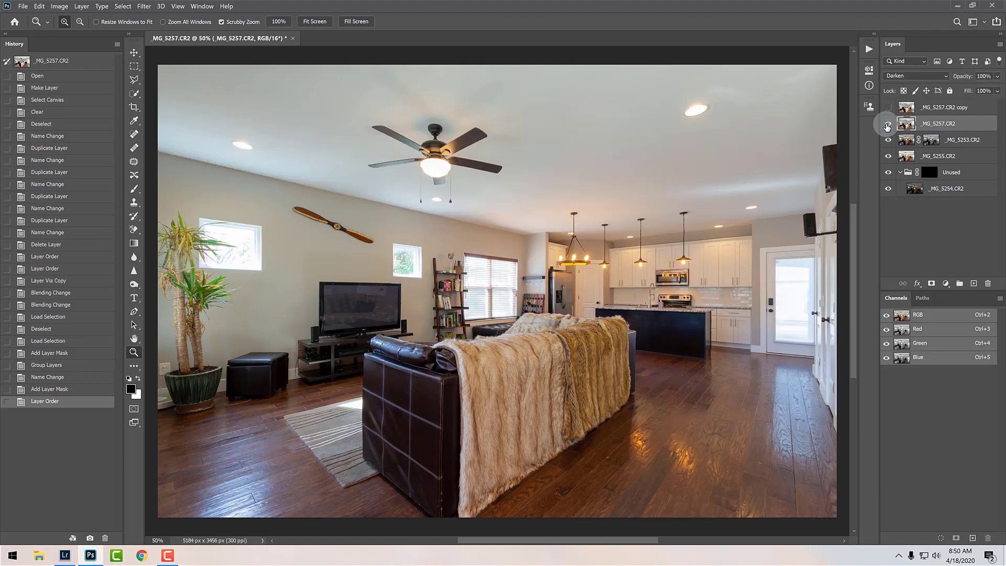
left_click(888, 125)
left_click(887, 125)
left_click(888, 125)
left_click(888, 125)
left_click(887, 124)
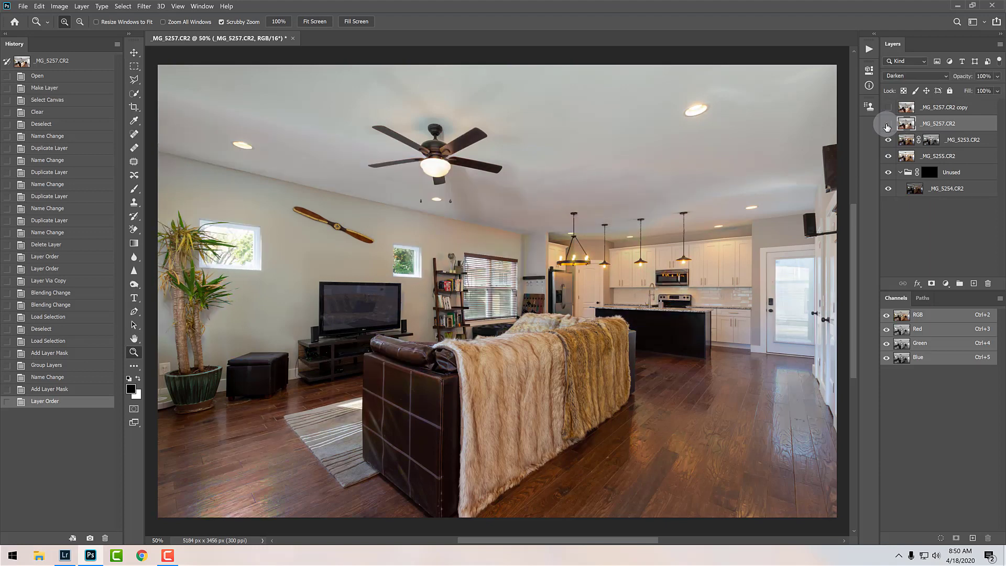
left_click(887, 124)
left_click(888, 125)
left_click(887, 125)
left_click(887, 125)
- Add a black layer mask to _MG_5257 that hides the whole layer, and activate the Brush tool
left_click(932, 283, "alt")
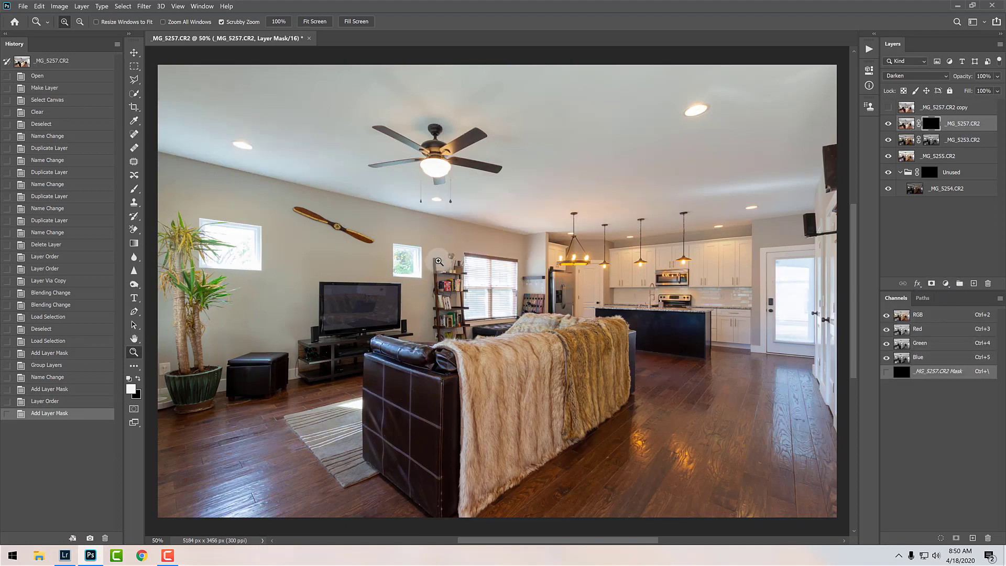
key("b")
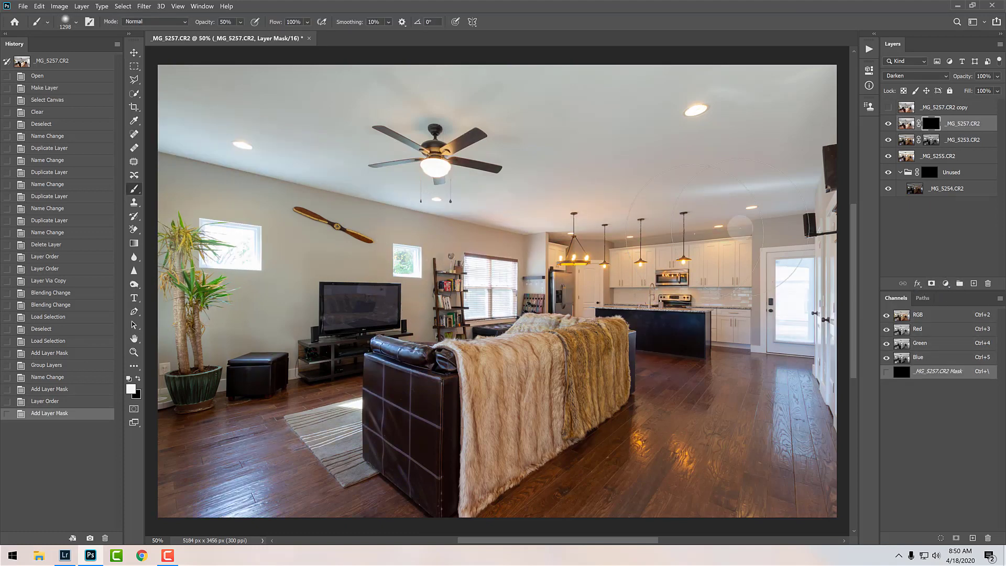
key("ctrl+z")
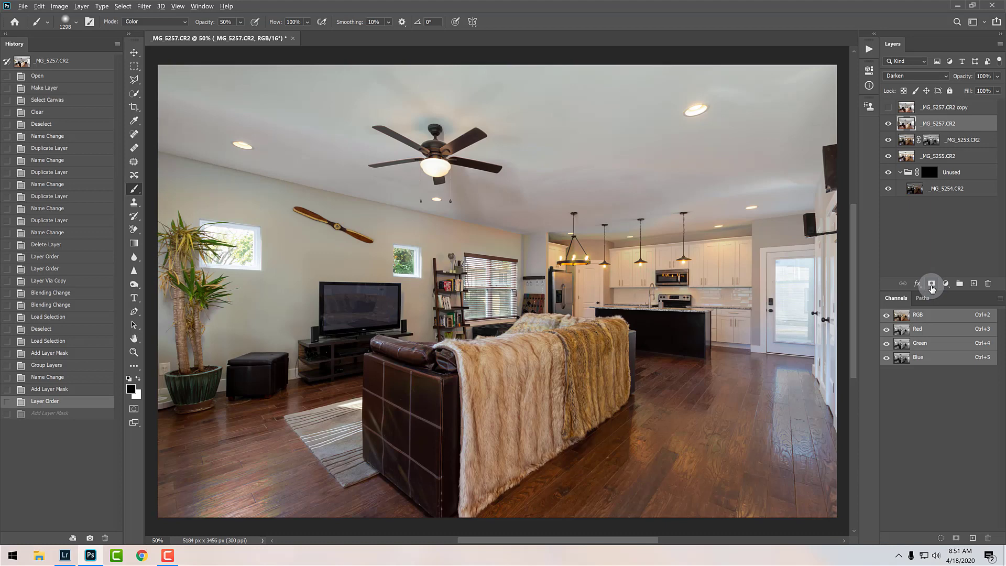
left_click(931, 284, "alt")
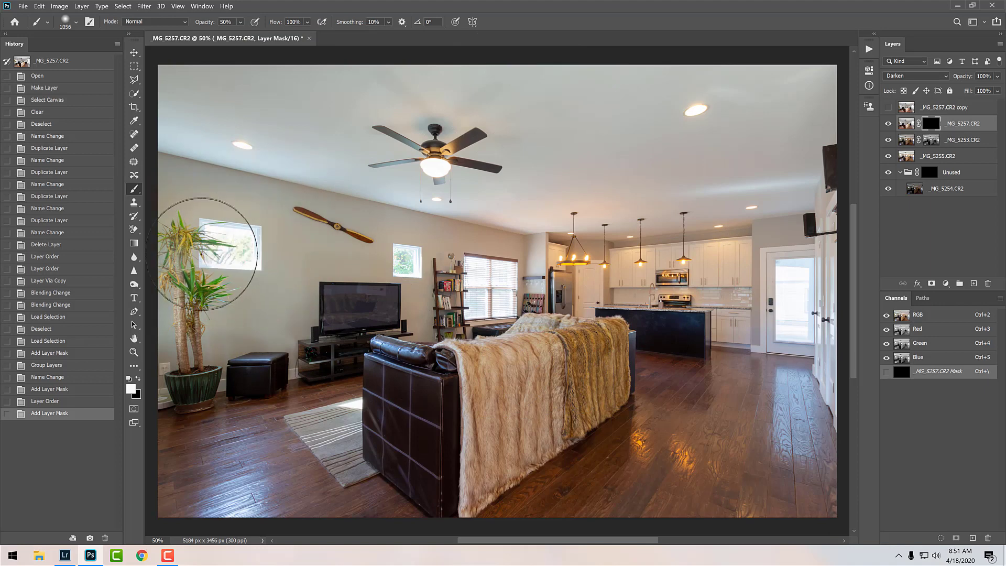
- Paint white at 50% opacity on the _MG_5257 mask over the window beside the plant and the wall below it
left_click(225, 239)
left_click(227, 300)
left_click(230, 262)
left_click(235, 280)
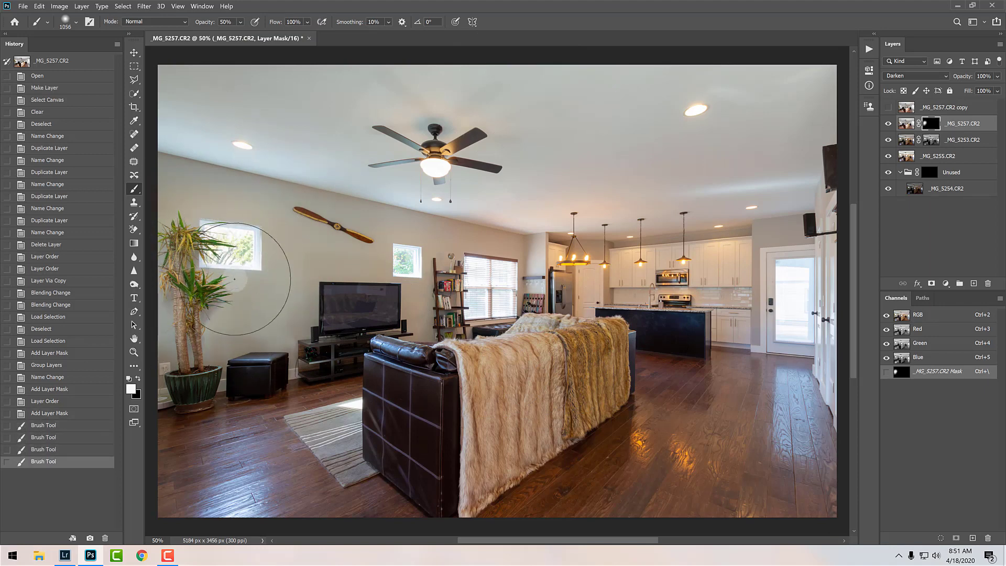
left_click(238, 302)
- Paint black with a smaller brush on the mask over the wall below the window and the plant, then restore white as the paint colour
key("x")
left_click(231, 319)
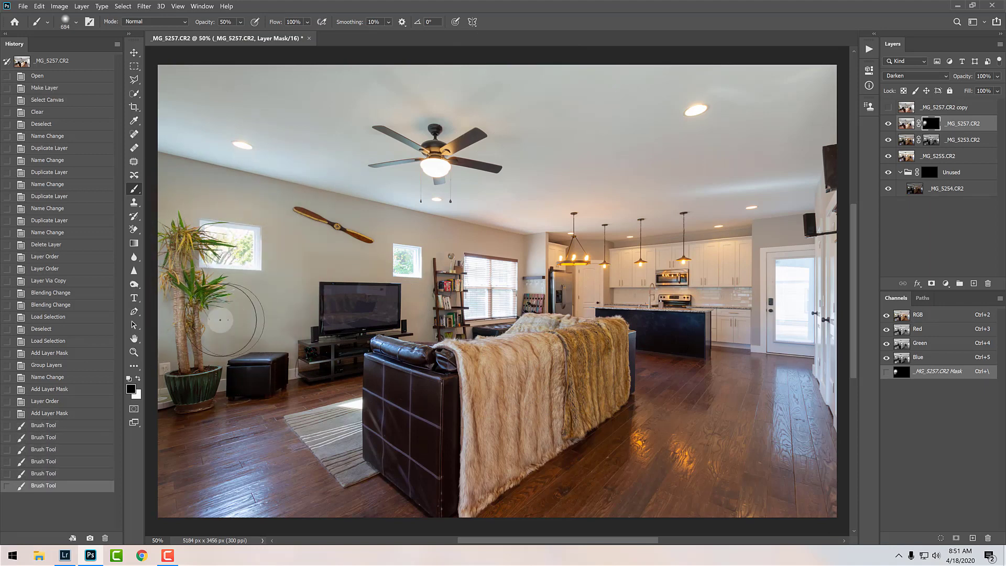
left_click(209, 320)
left_click(175, 317)
left_click(159, 272)
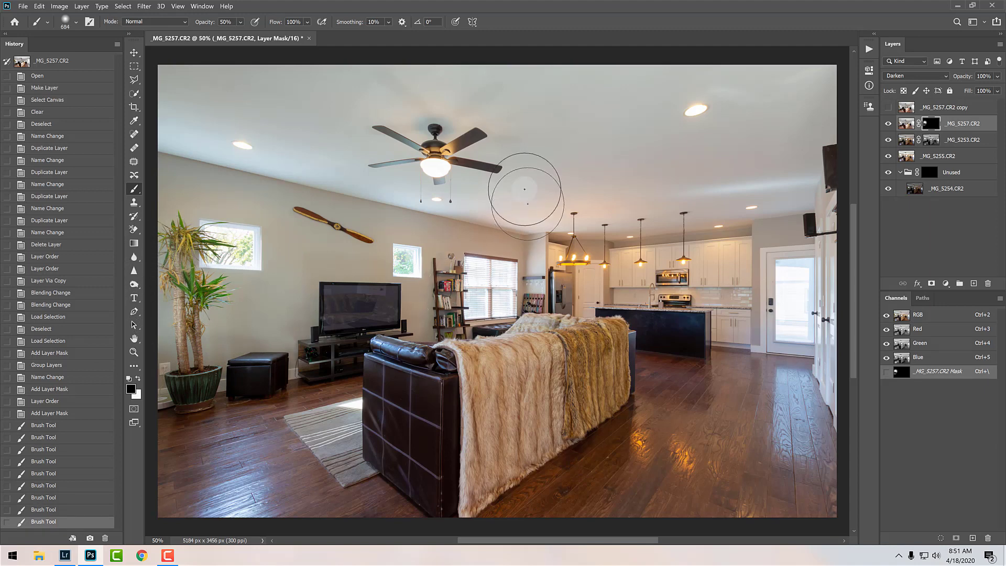
key("x")
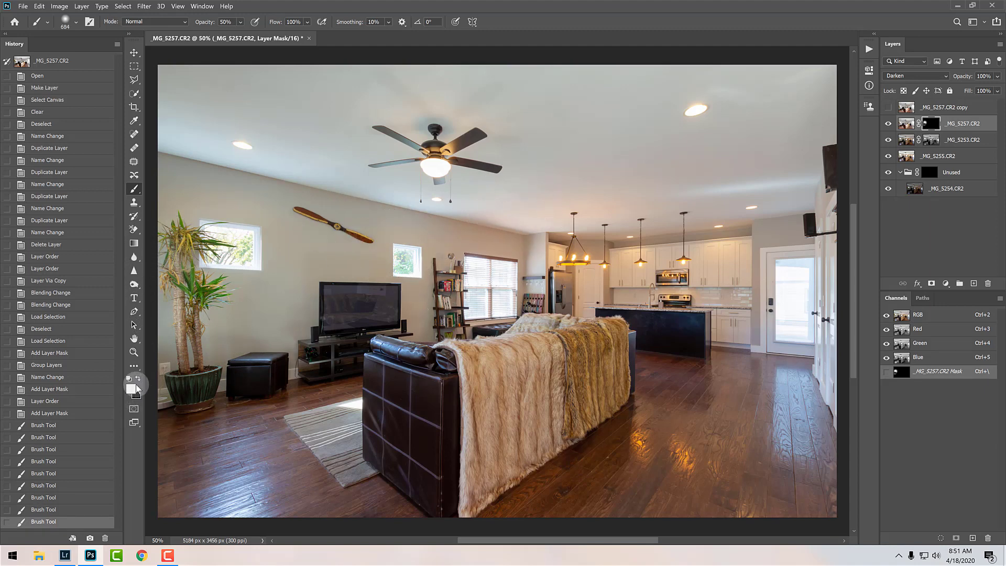
- Inspect the _MG_5257 mask on its own and paint white over the remaining windows, glass door and sunlit rug, undoing the last stroke
left_click(943, 125, "alt")
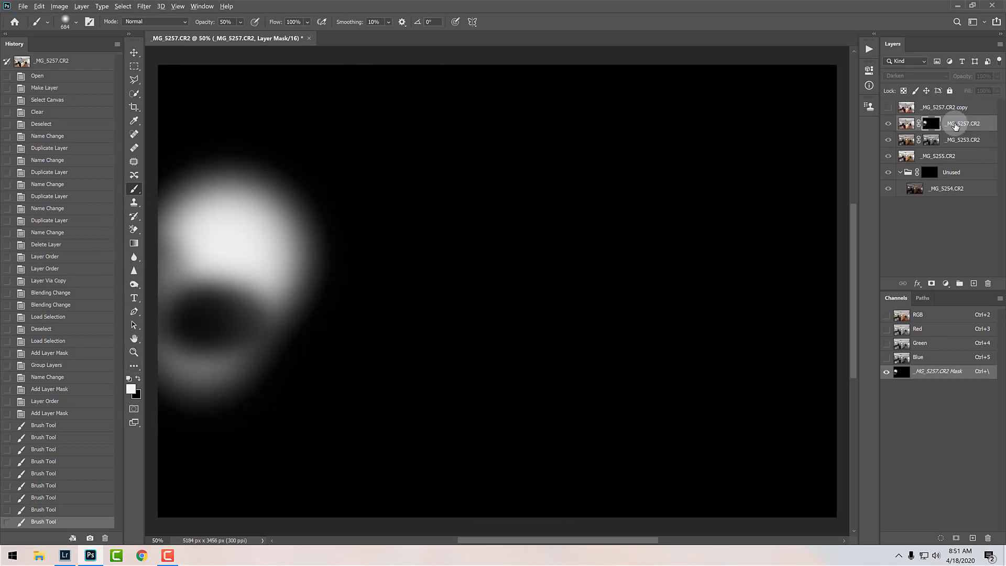
left_click(938, 124, "alt")
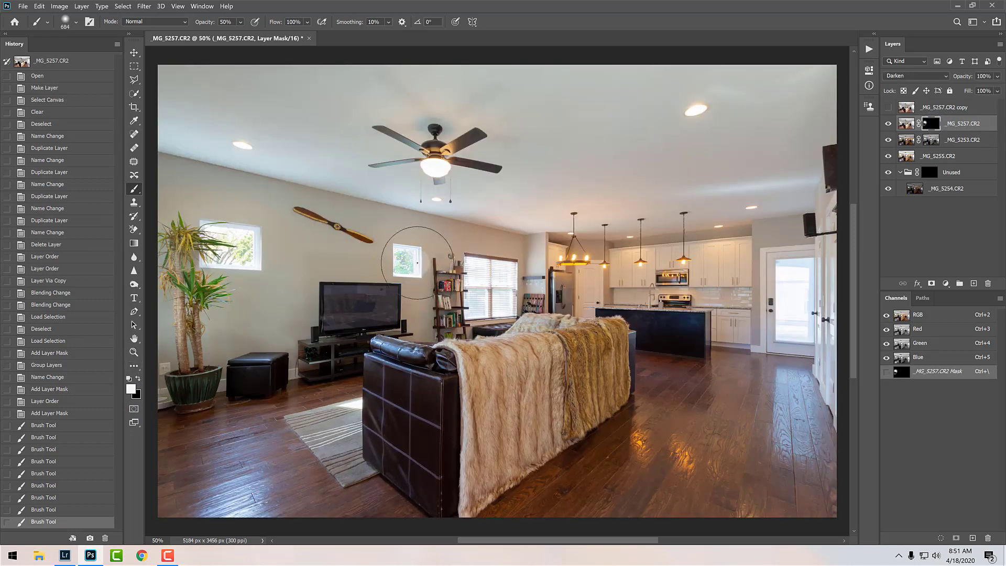
left_click(419, 264)
left_click(404, 259)
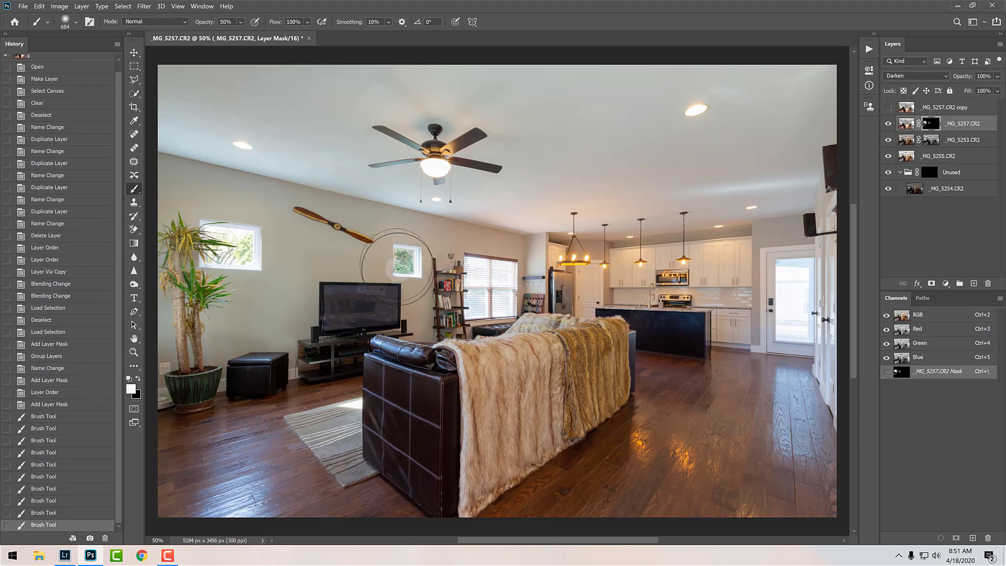
mouse_move(456, 265)
left_mouse_down()
mouse_move(500, 300)
mouse_move(503, 283)
mouse_move(501, 313)
mouse_move(504, 286)
mouse_move(501, 303)
mouse_move(529, 281)
mouse_move(531, 298)
mouse_move(537, 258)
mouse_move(686, 265)
mouse_move(719, 285)
left_mouse_up()
mouse_move(776, 262)
left_mouse_down()
mouse_move(793, 286)
mouse_move(785, 472)
mouse_move(806, 357)
left_mouse_up()
mouse_move(335, 427)
left_mouse_down()
mouse_move(362, 409)
mouse_move(221, 477)
mouse_move(247, 528)
left_mouse_up()
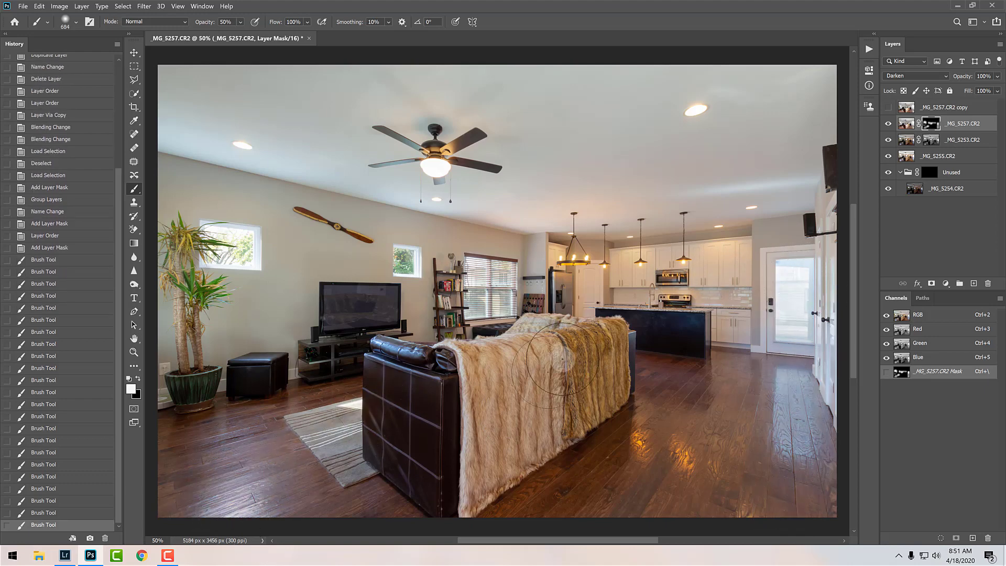
left_click(553, 373)
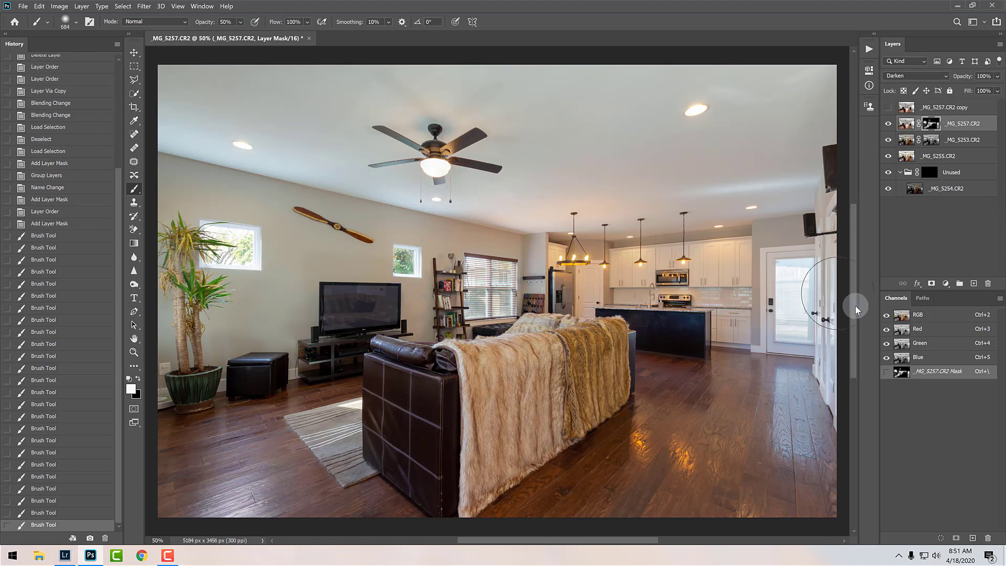
key("ctrl+z")
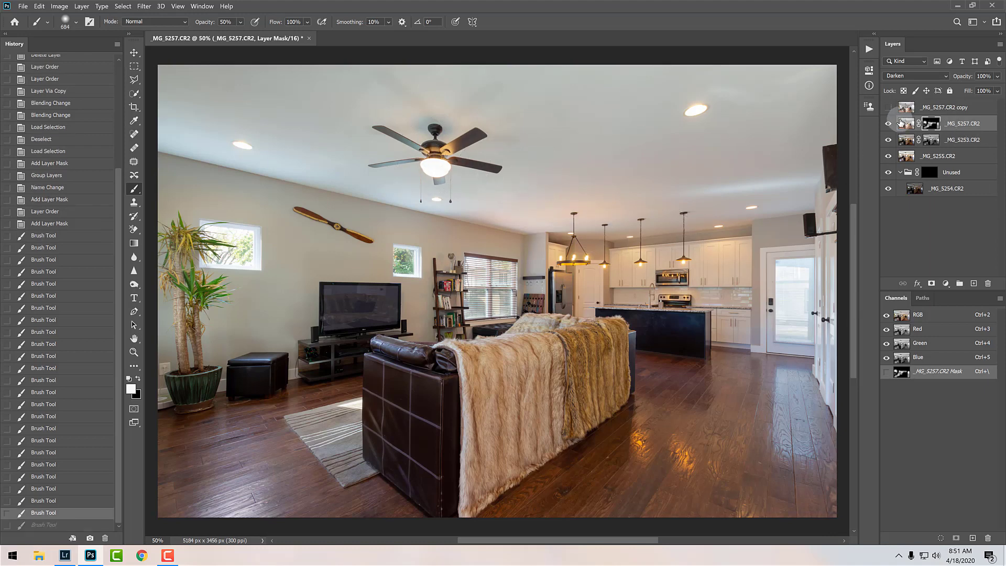
- Compare the image with and without the masked _MG_5257 layer, leaving the layer visible
left_click(894, 123)
left_click(893, 123)
left_click(893, 123)
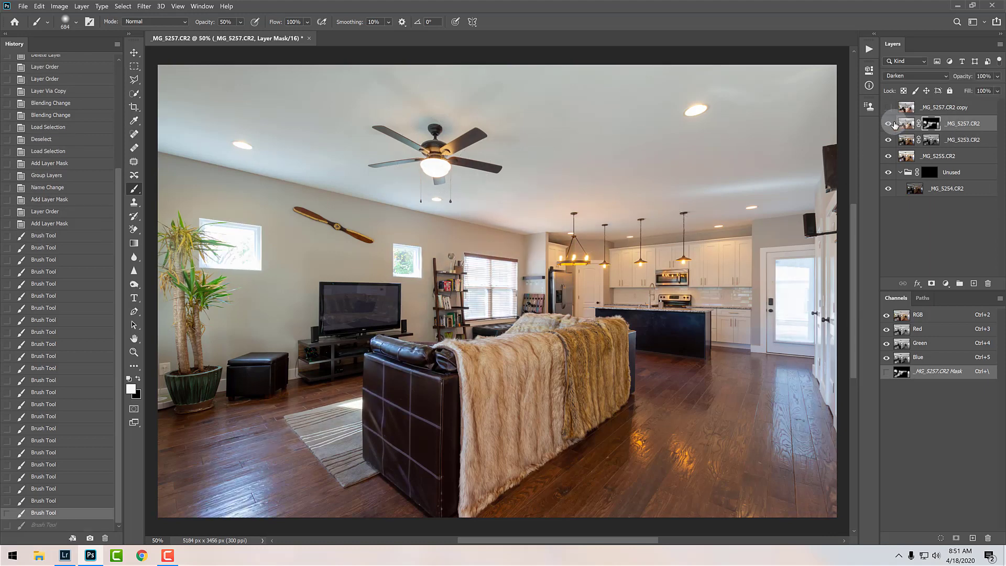
left_click(894, 124)
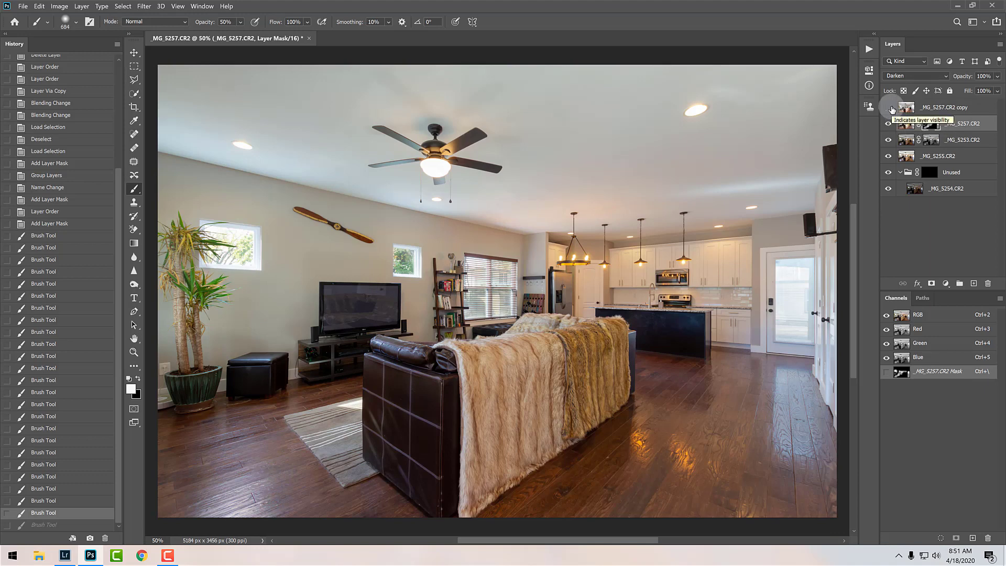
- Show the Color-mode _MG_5257 copy layer and add a white layer mask to it
left_click(889, 107)
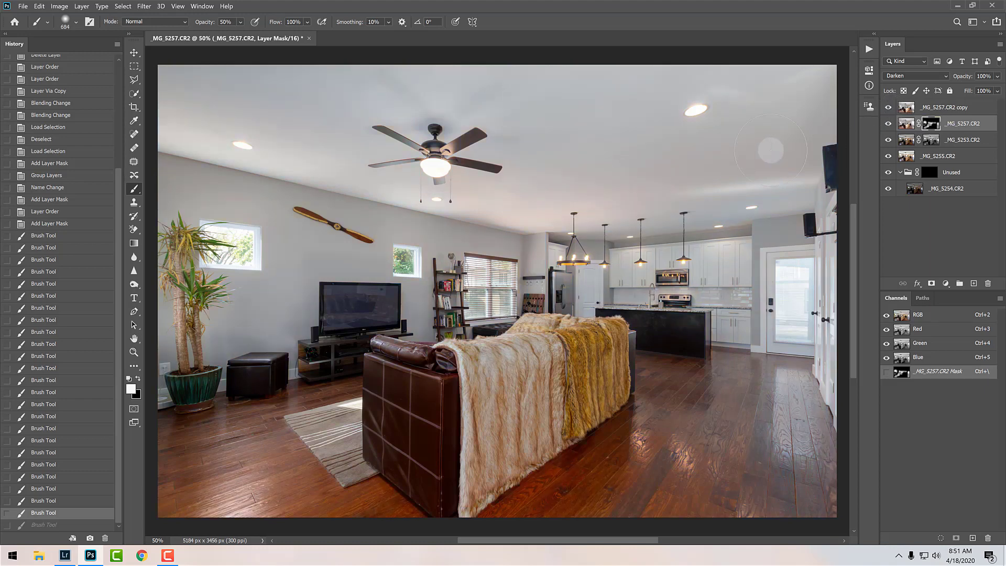
left_click(890, 108)
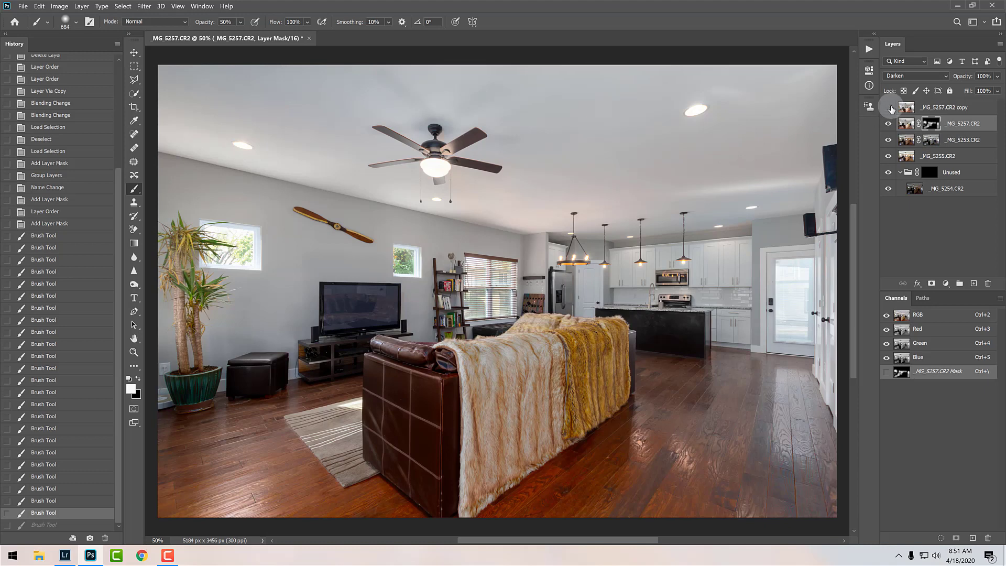
left_click(889, 108)
left_click(906, 107)
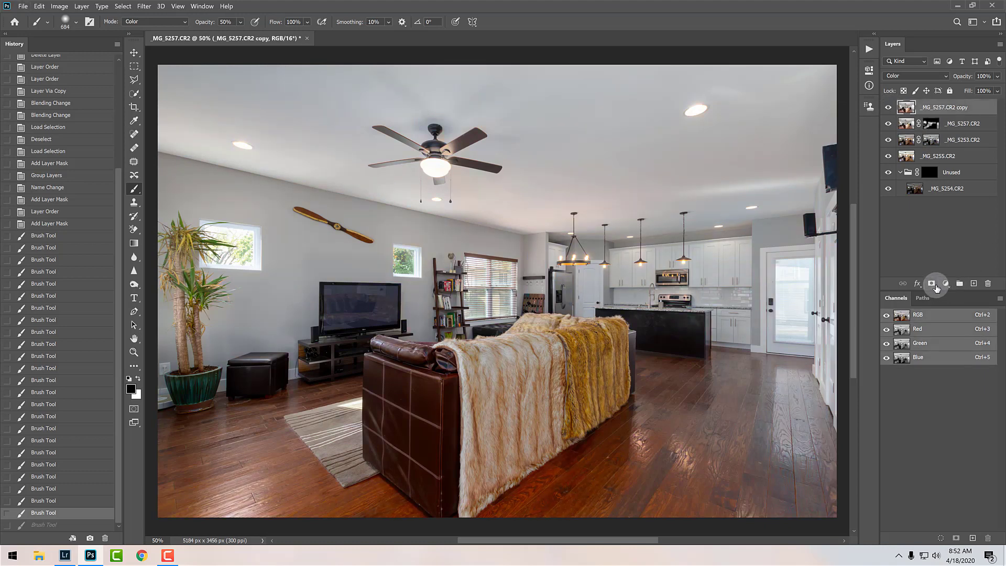
left_click(936, 285)
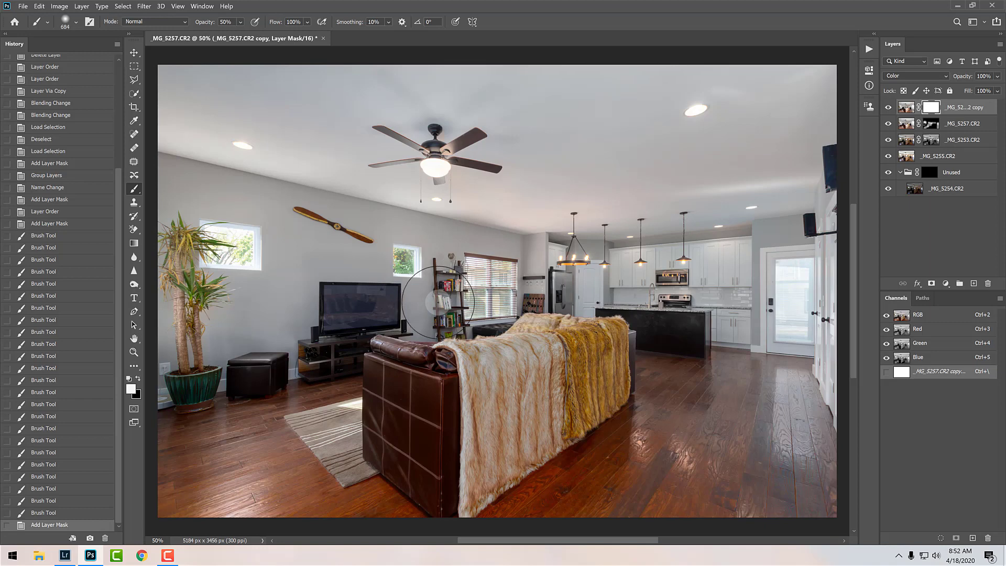
- Paint black at 50% opacity with a 1176 px brush on the copy layer's mask over the floor, sofa and blankets
right_click(187, 482, "alt")
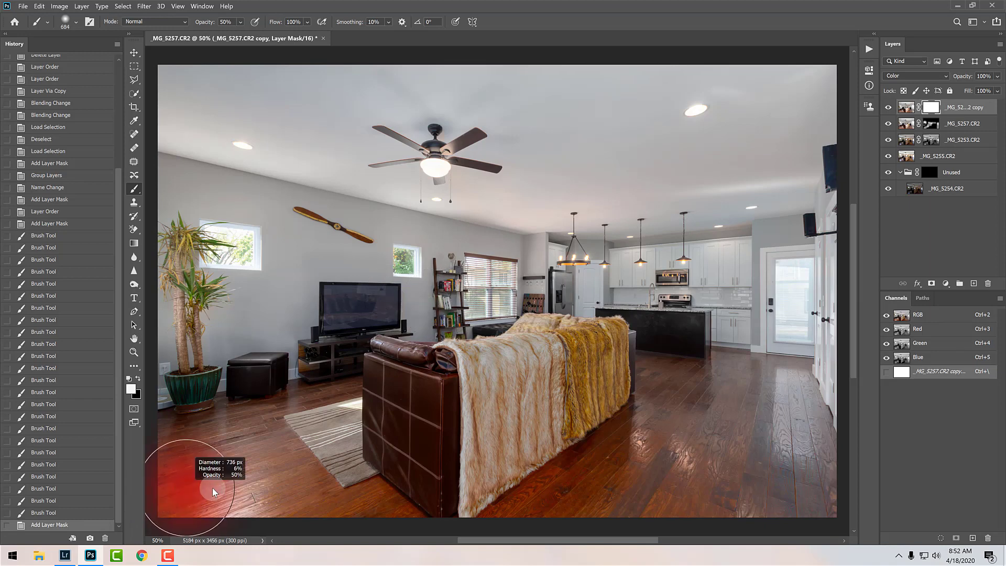
left_click_drag(212, 492, 246, 479)
key("x")
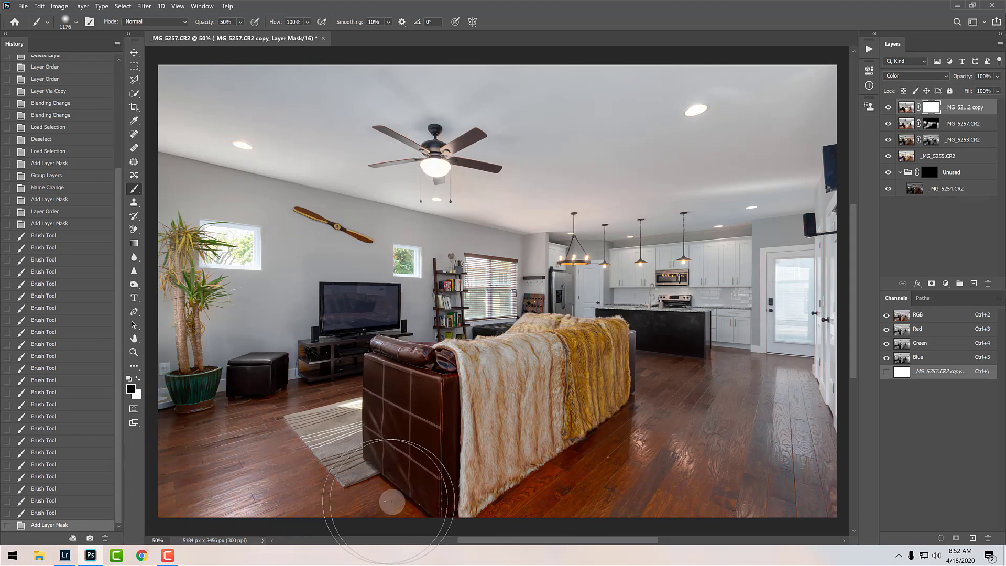
mouse_move(392, 502)
left_mouse_down()
mouse_move(680, 490)
mouse_move(483, 490)
left_mouse_up()
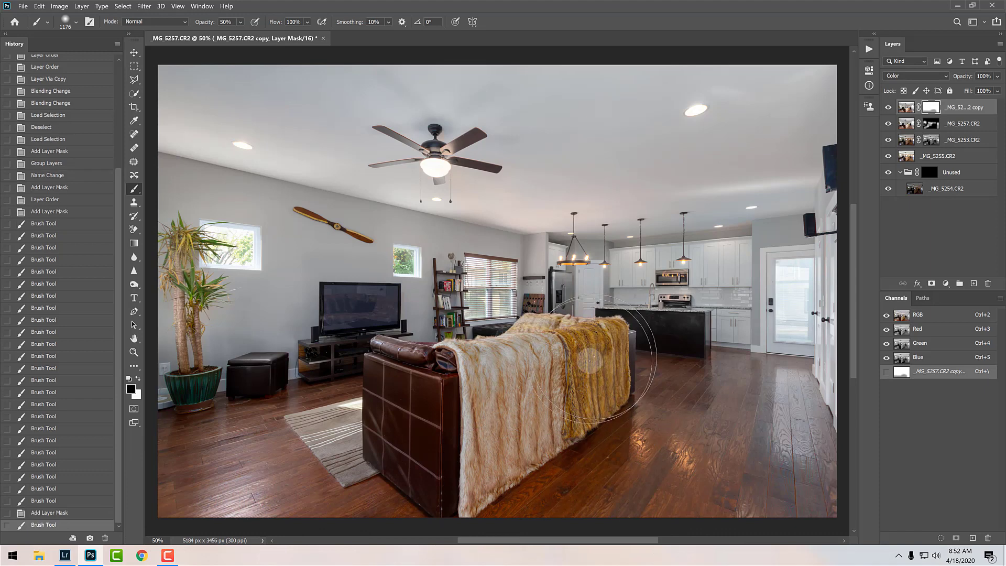
mouse_move(590, 360)
left_mouse_down()
mouse_move(524, 498)
mouse_move(834, 430)
left_mouse_up()
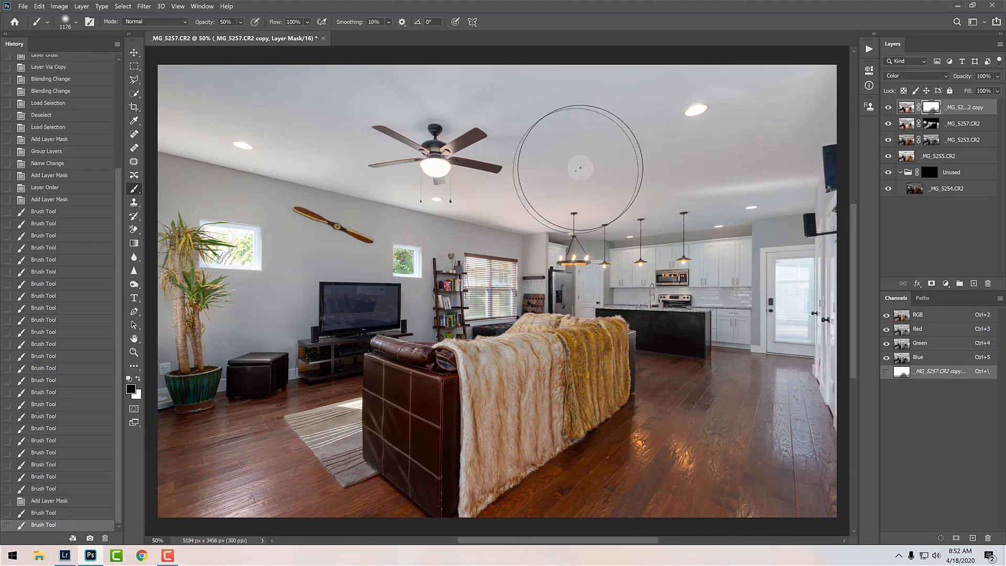
- Paint black on the copy layer's mask across the ceiling, undo the last stroke, and compare the image with and without the layer
left_click_drag(202, 123, 270, 135)
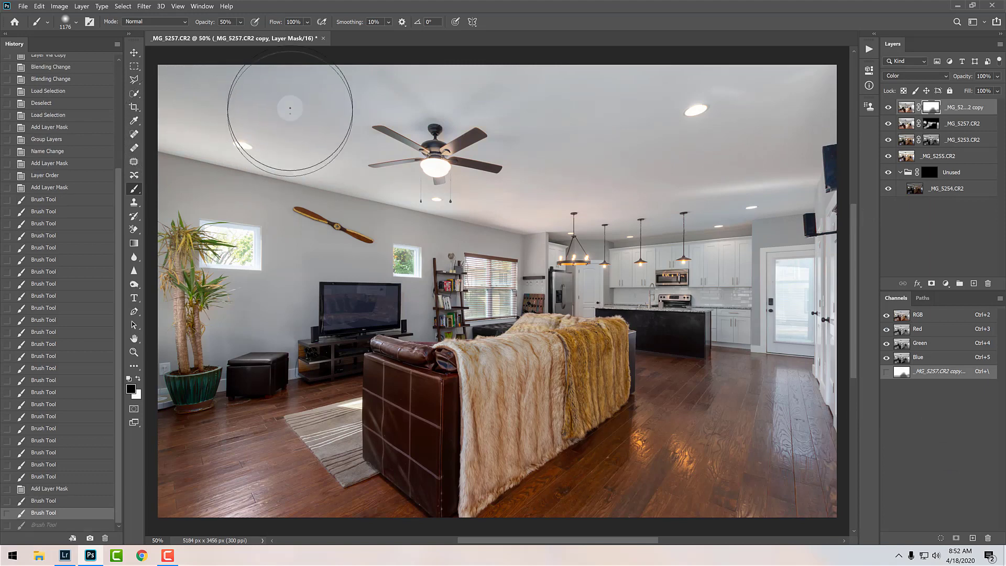
mouse_move(629, 135)
left_mouse_down()
mouse_move(868, 215)
mouse_move(815, 177)
mouse_move(889, 322)
mouse_move(710, 183)
mouse_move(799, 199)
mouse_move(812, 221)
left_mouse_up()
left_click(816, 176)
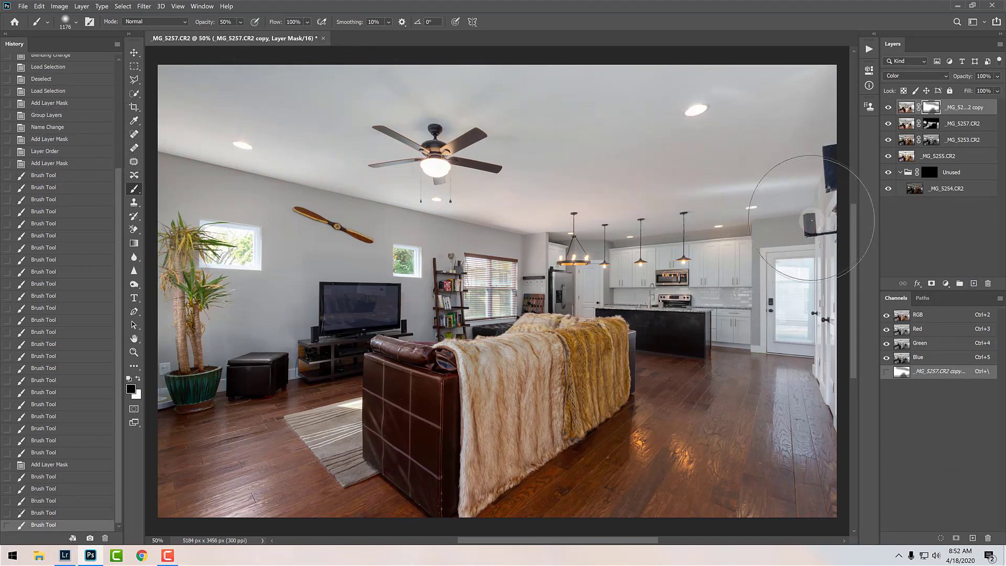
key("ctrl+z")
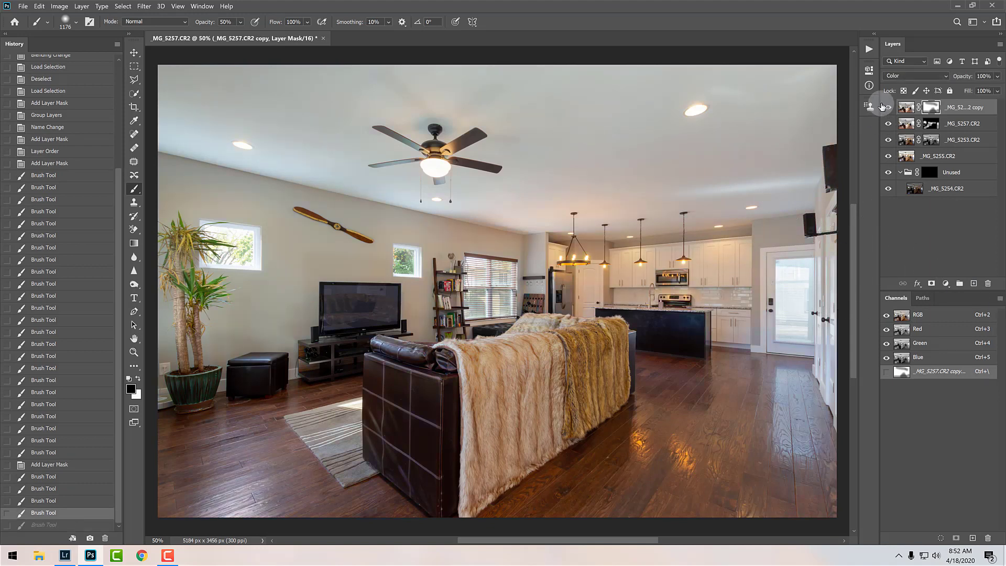
left_click(882, 107)
left_click(882, 107)
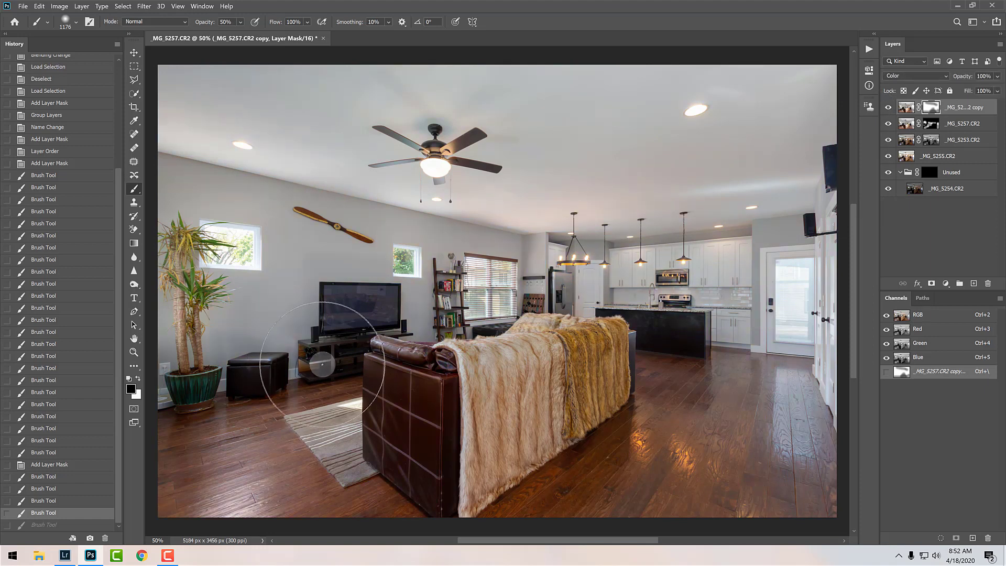
- Try painting black with a smaller 658 px brush on the copy layer's mask, and undo both strokes
left_click_drag(322, 364, 301, 366)
left_click(302, 366)
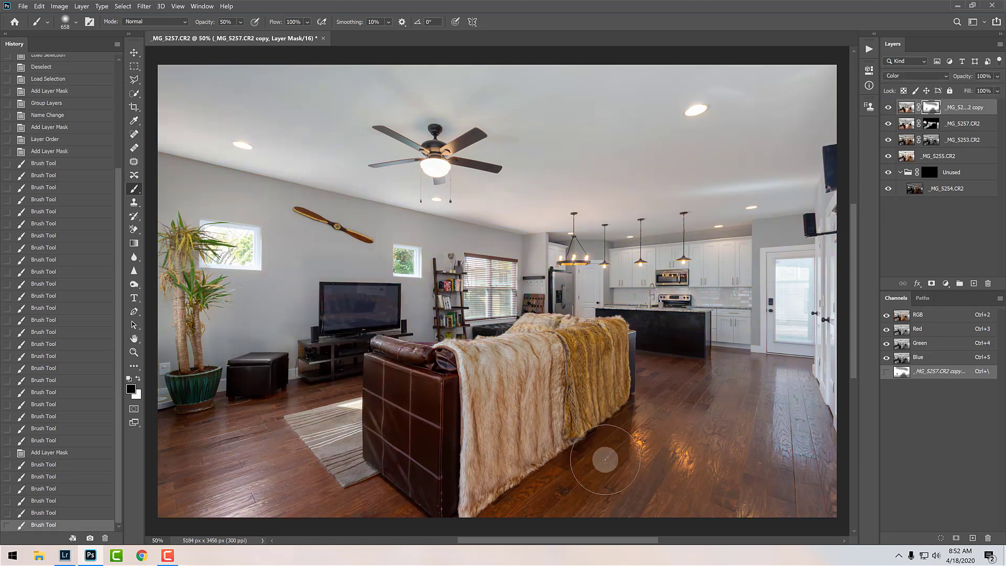
key("ctrl+z")
key("ctrl+z")
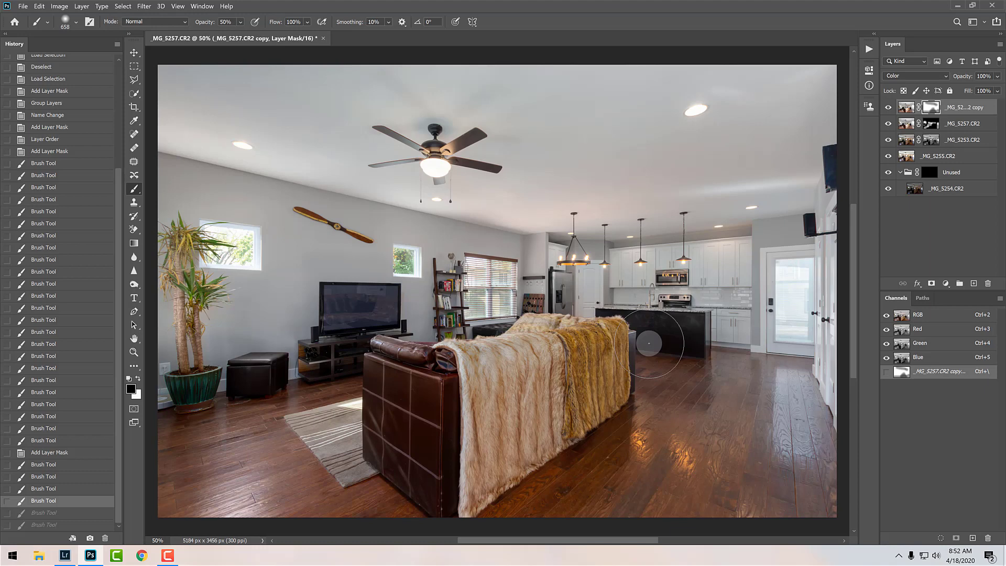
- Stamp all visible layers into a new top layer, and preview its color casts with Hue/Saturation at +100 saturation, cancelling the adjustment
key("ctrl+shift+alt+e")
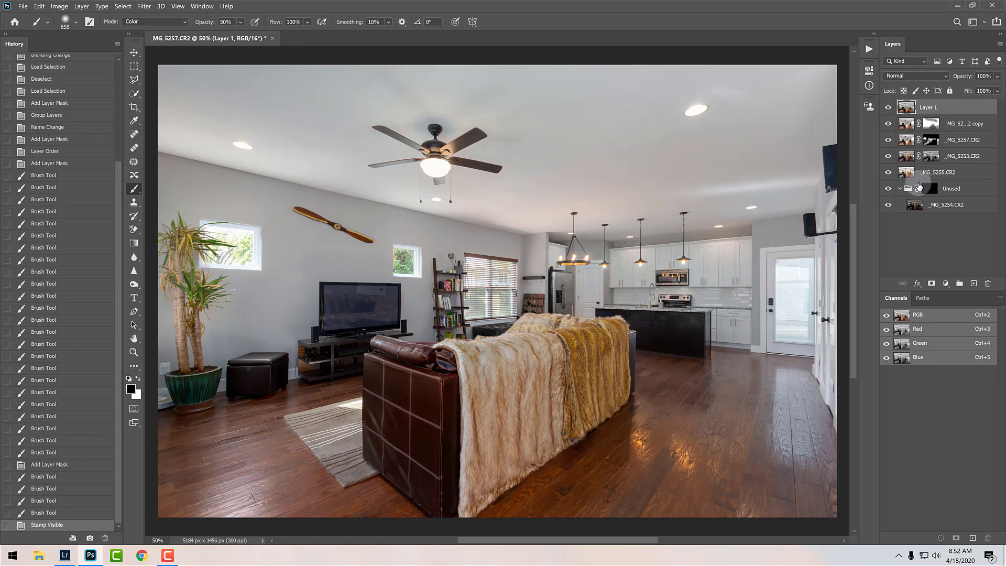
key("ctrl+u")
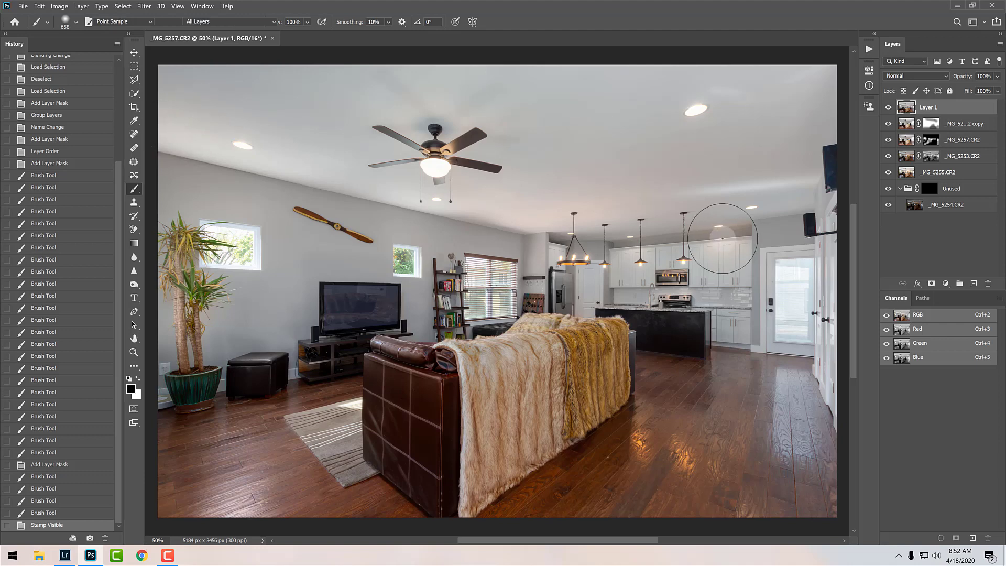
left_click_drag(244, 59, 491, 285)
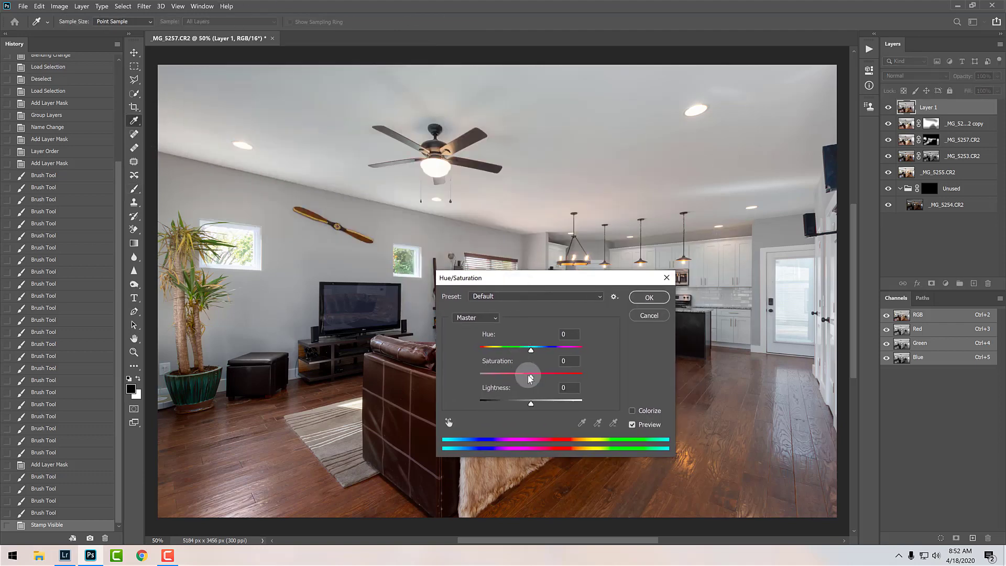
left_click_drag(531, 377, 735, 397)
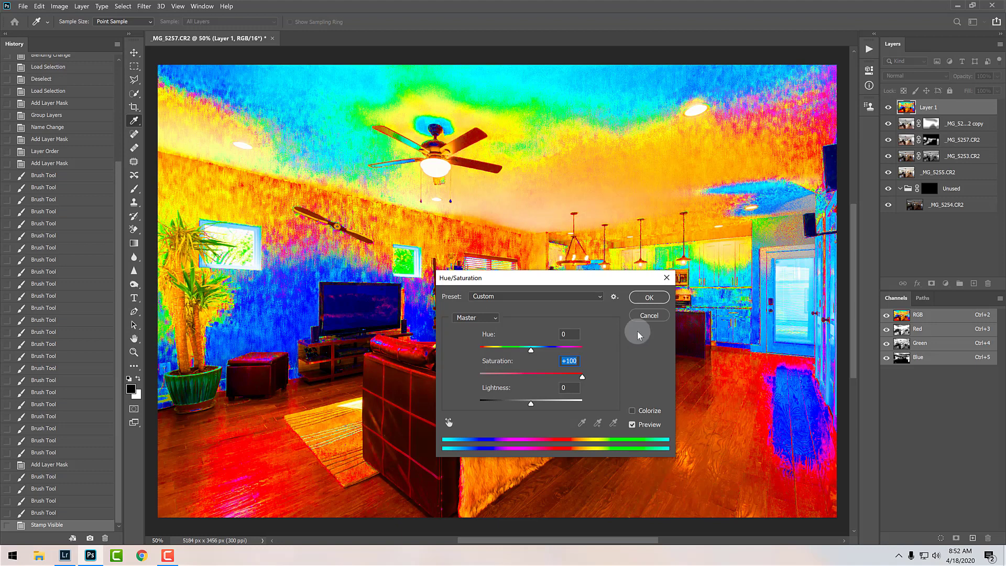
left_click(649, 315)
- Activate the Pen tool in Path mode near the ceiling edge, checking Exclude Overlapping Shapes and keeping the Rubber Band option enabled
key("z")
left_click_drag(238, 184, 419, 315)
key("p")
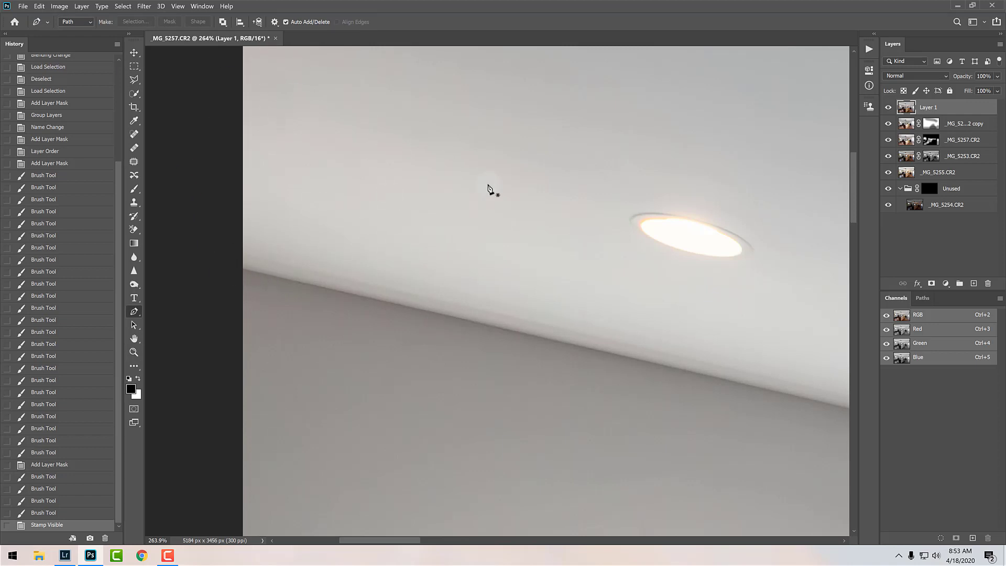
left_click(223, 21)
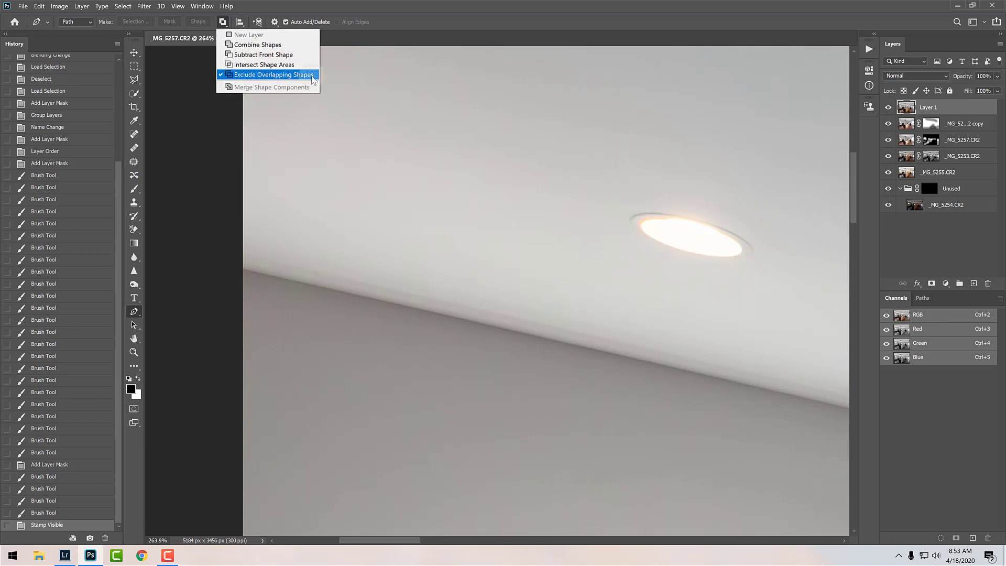
left_click(274, 21)
left_click(274, 21)
left_click(248, 74)
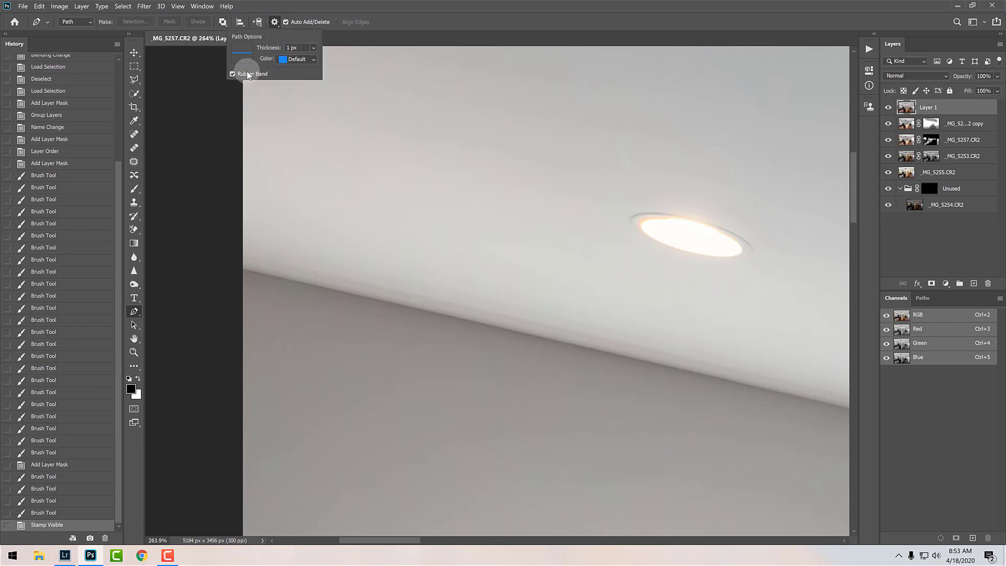
left_click(274, 23)
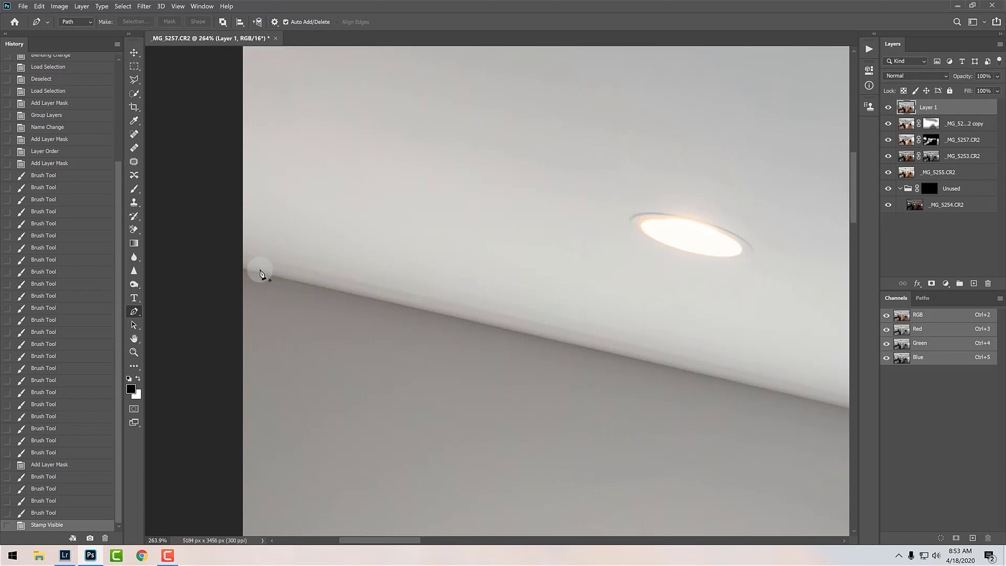
- Start a path along the ceiling line from the photo's left edge to the end of the wall beside the fridge
left_click(244, 272)
left_click_drag(244, 272, 364, 238)
left_click(295, 264)
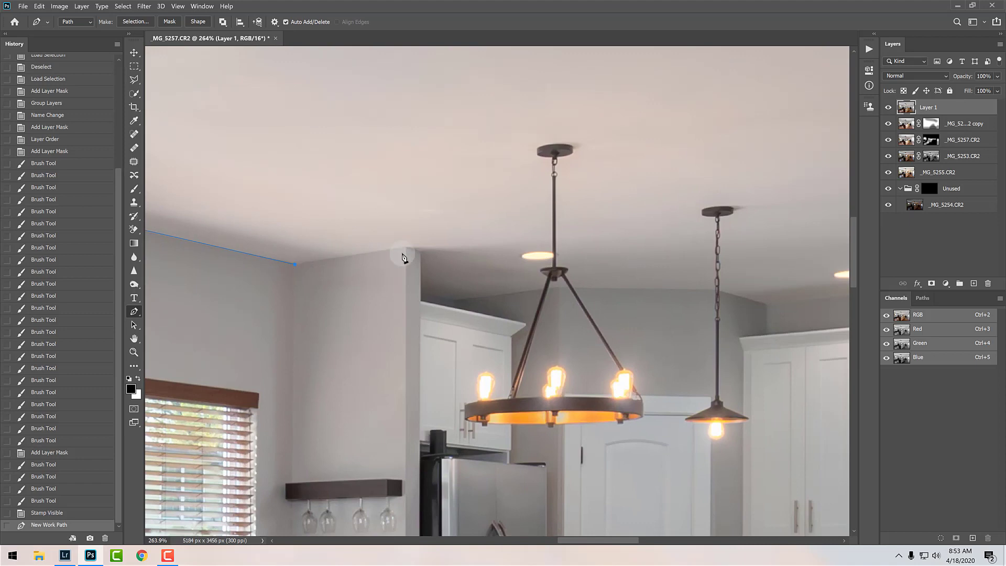
left_click(406, 247)
left_click(421, 253)
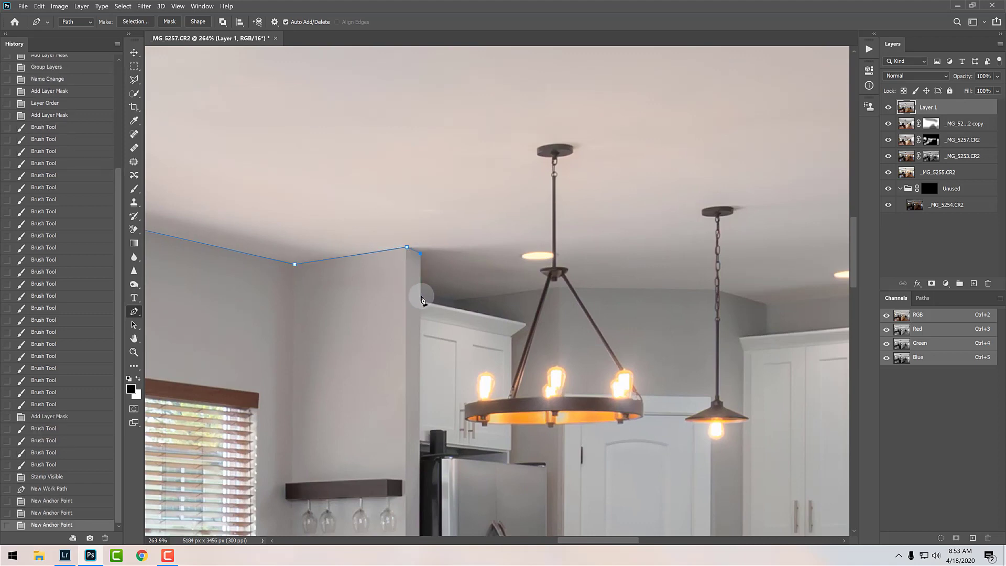
- Continue the ceiling path from the wall beside the fridge, above the fridge cabinets and pantry wall, to the corner where the kitchen cabinets begin
left_click(422, 296)
left_click(453, 303)
left_click(560, 288)
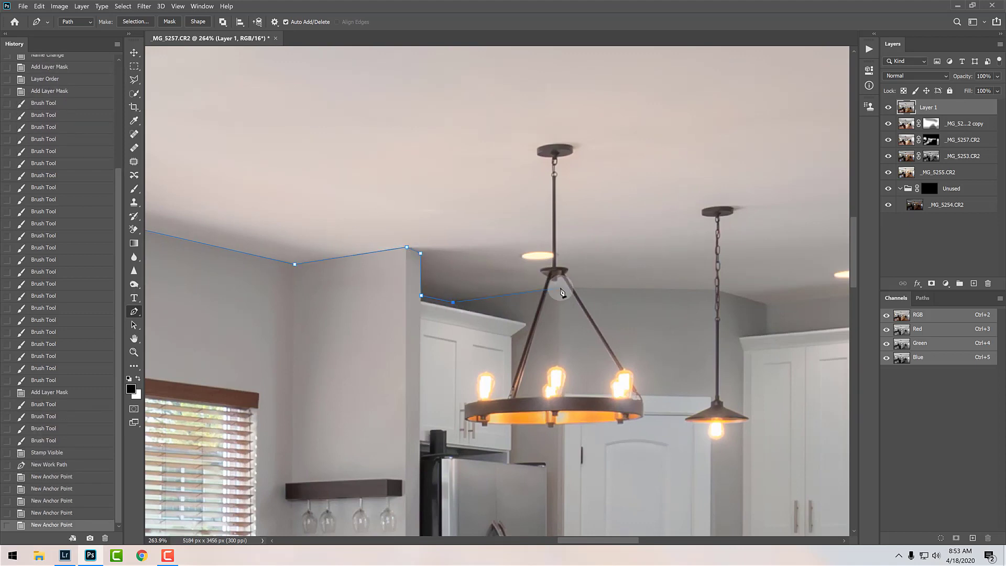
left_click(717, 290)
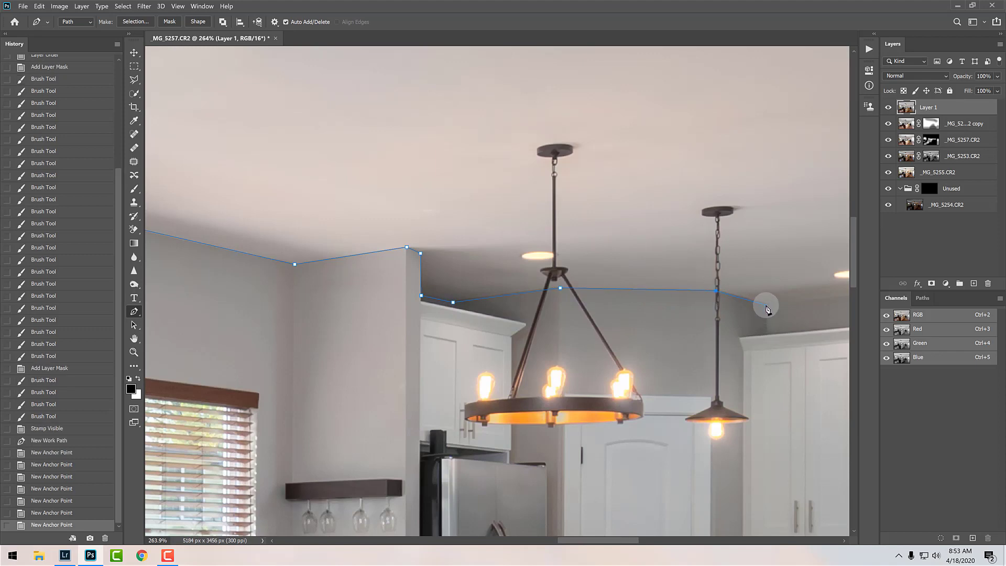
left_click(767, 309)
left_click_drag(767, 309, 173, 325)
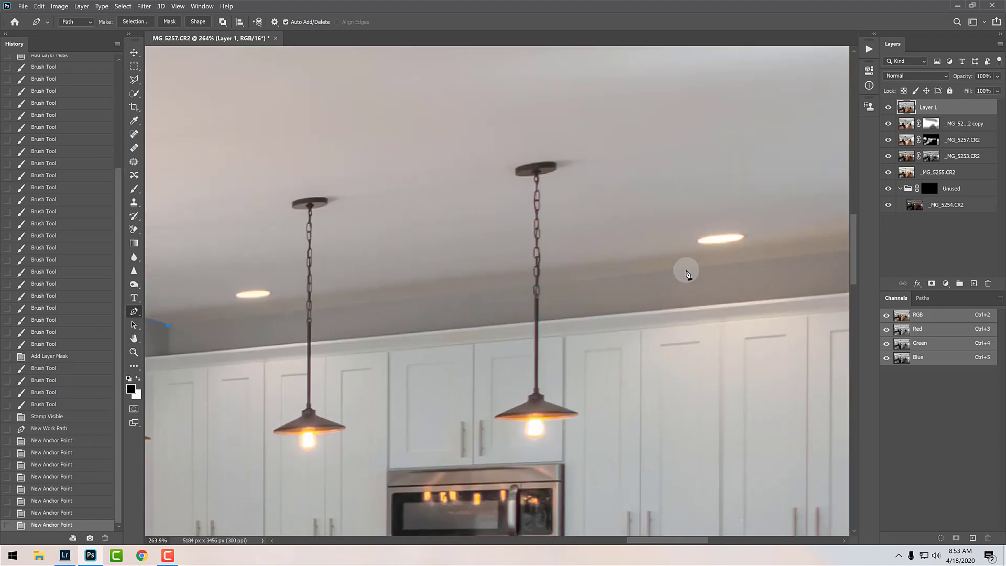
- Extend the path along the ceiling line above the kitchen cabinets, up the cabinet-end corner, across the door wall and up the next wall corner
left_click_drag(688, 273, 319, 299)
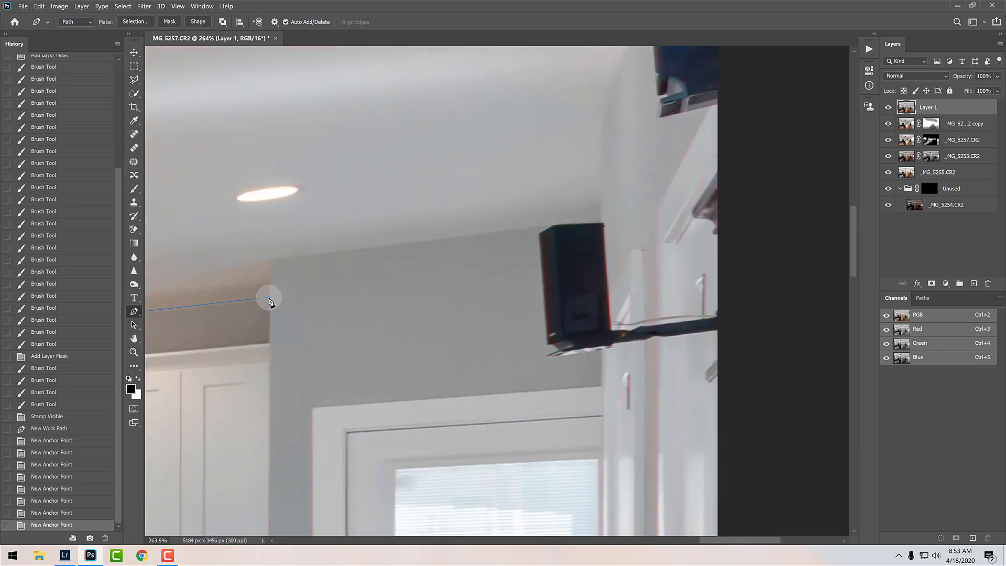
left_click(269, 299)
left_click(270, 260)
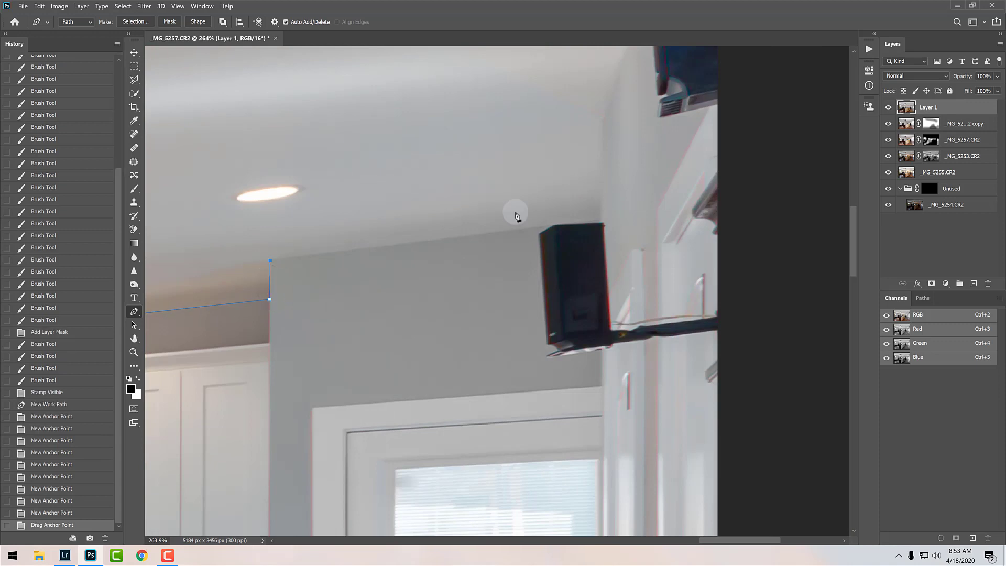
left_click(602, 220)
left_click(602, 120)
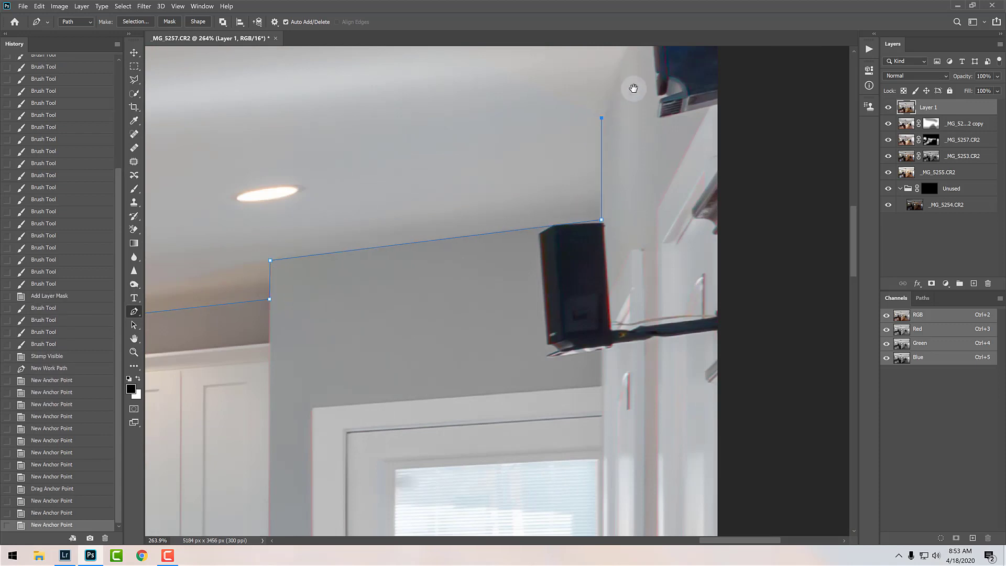
- Carry the path up to the dark wall-mounted object, around its outer edge and past the photo's right border
left_click_drag(633, 86, 539, 400)
left_click(551, 302)
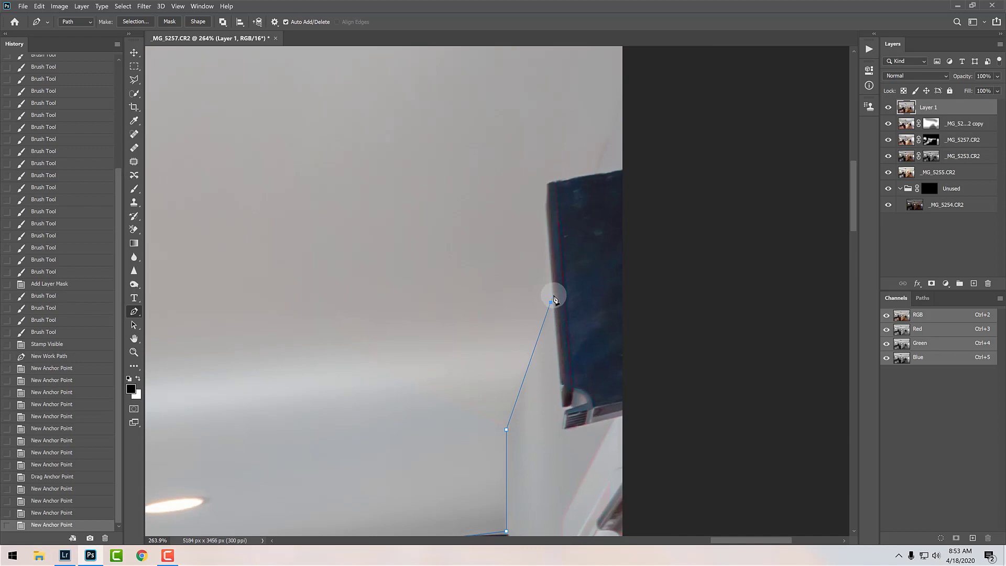
left_click(545, 205)
left_click(548, 182)
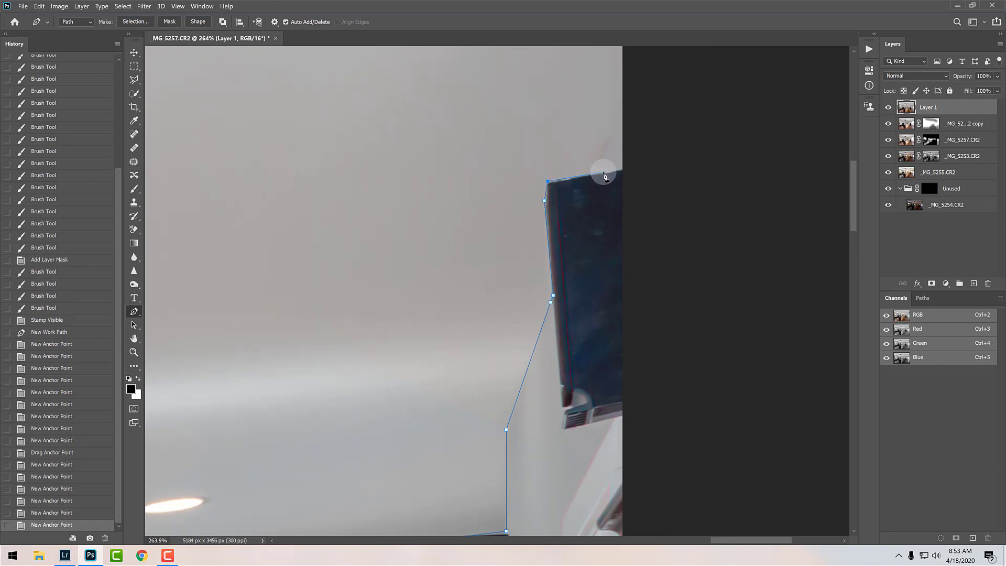
left_click(597, 173)
left_click(628, 90)
- Extend the path around the ceiling with anchor points just outside the photo's upper-right and upper-left corners
key("ctrl+0")
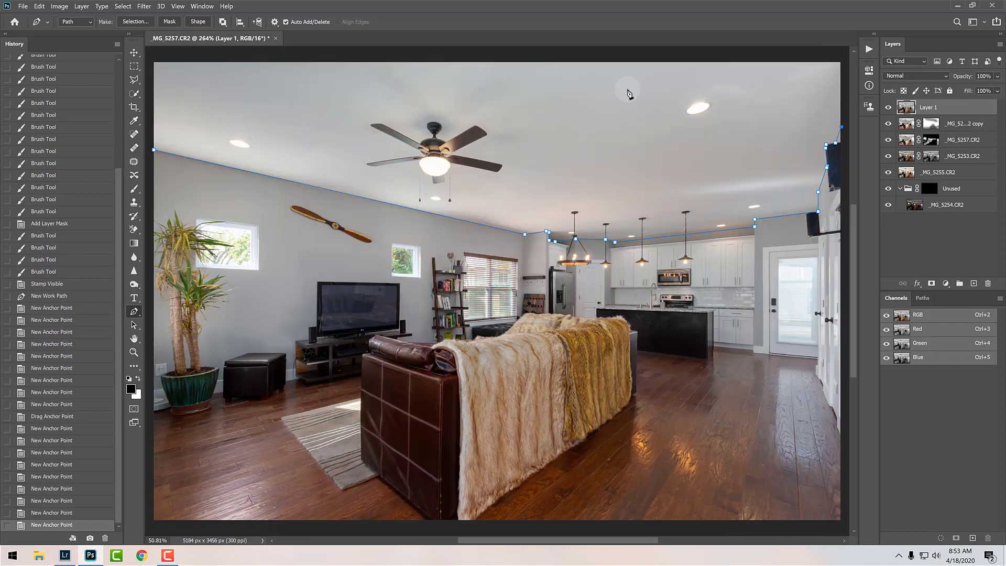
left_click(840, 56)
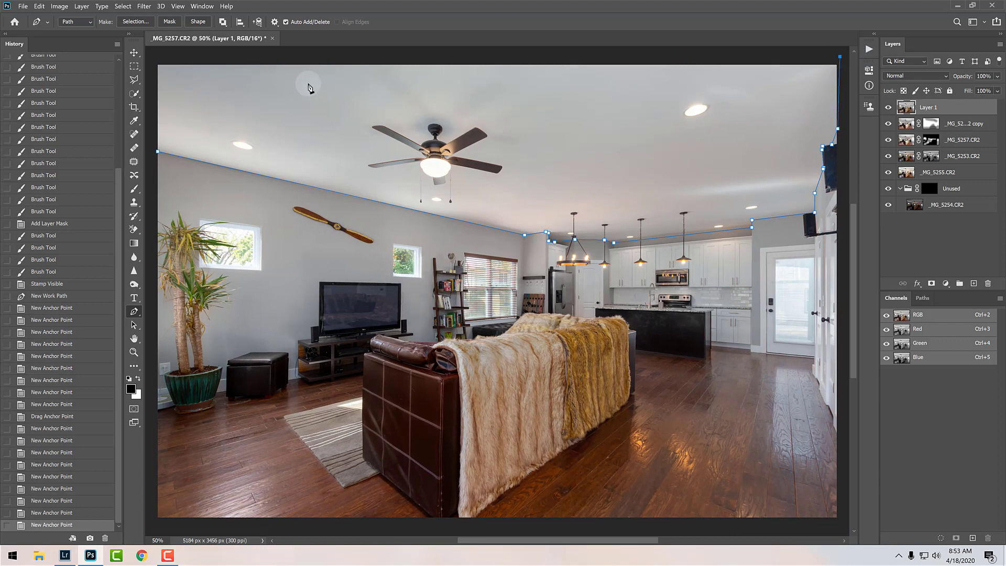
left_click(152, 60)
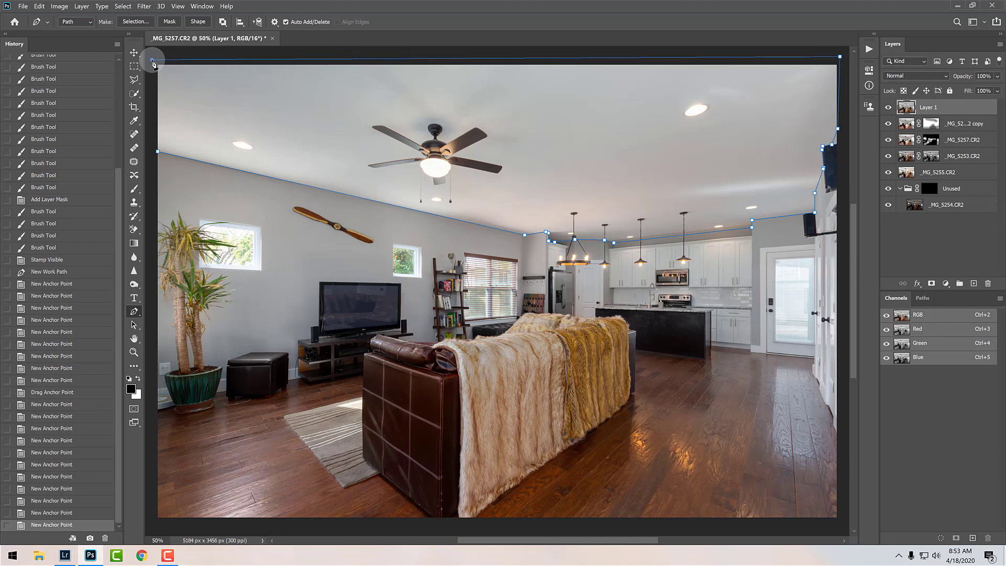
- Convert the ceiling path into a selection and feather its edge
key("ctrl+Return")
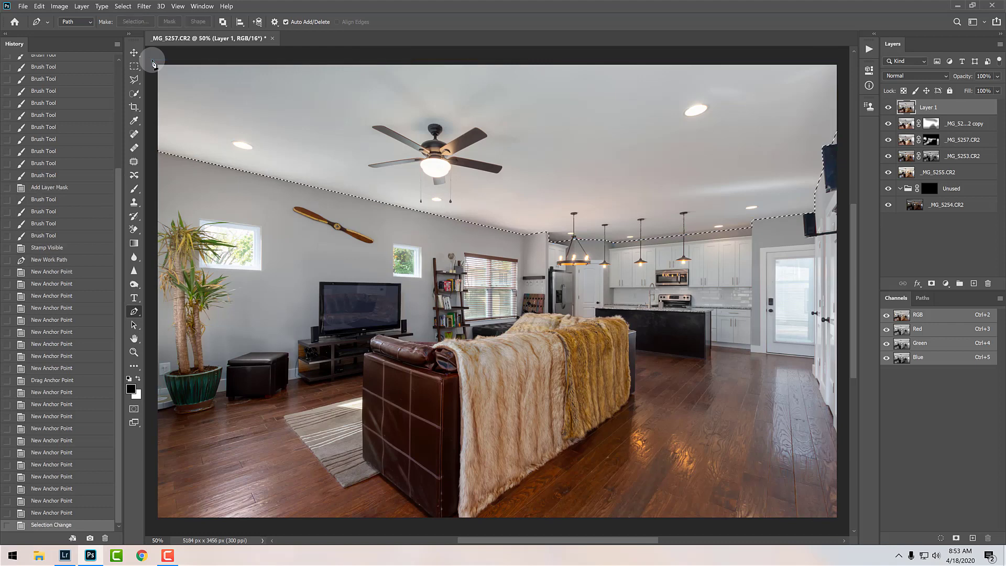
key("shift+F6")
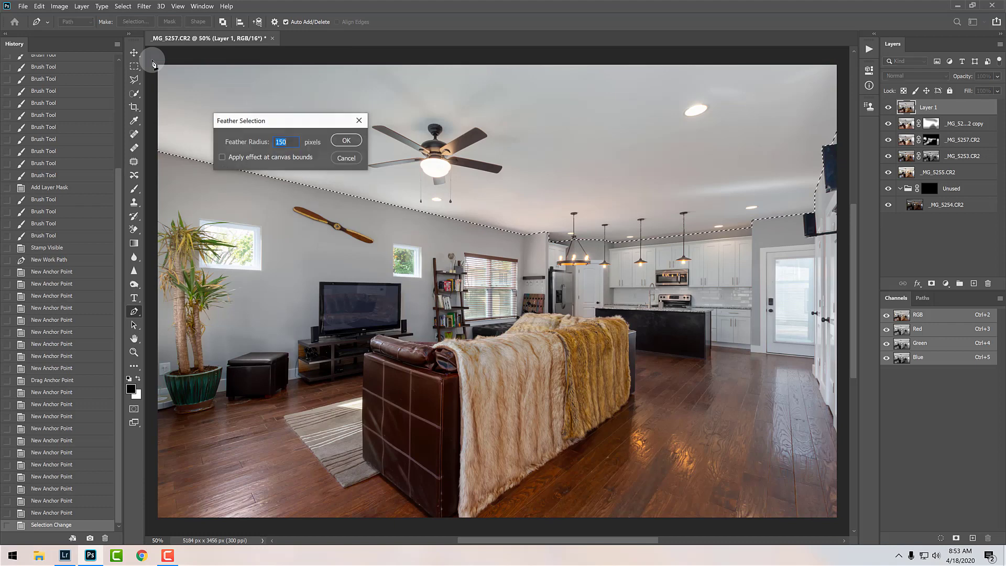
key("Return")
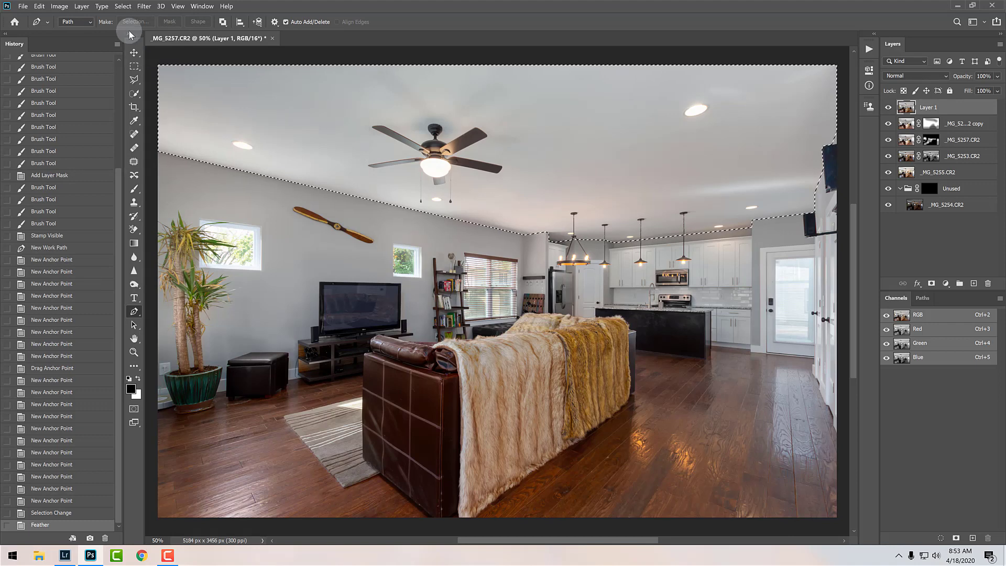
- Look up the shortcut for Replace Color among the Image commands in the keyboard shortcut settings
left_click(39, 6)
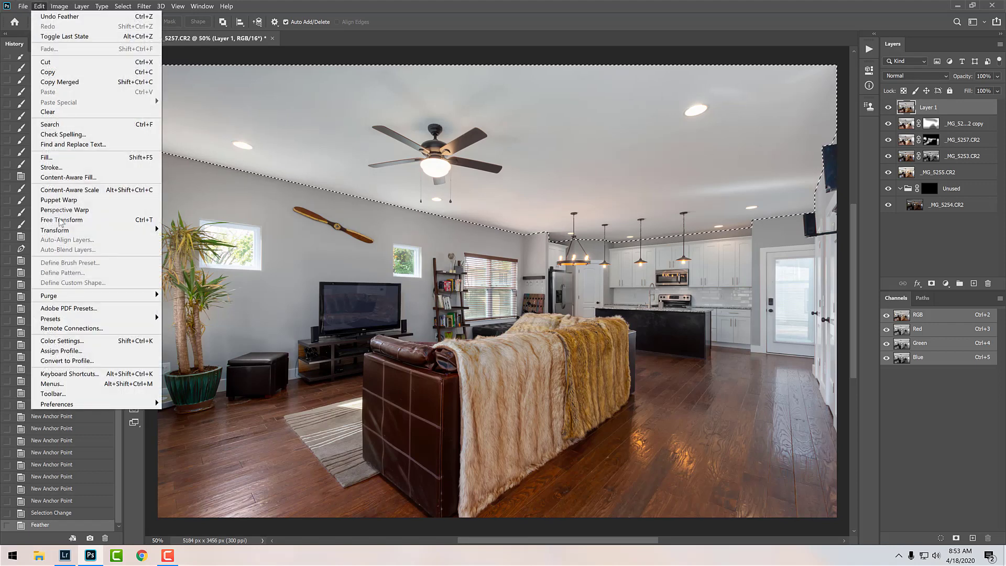
left_click(70, 374)
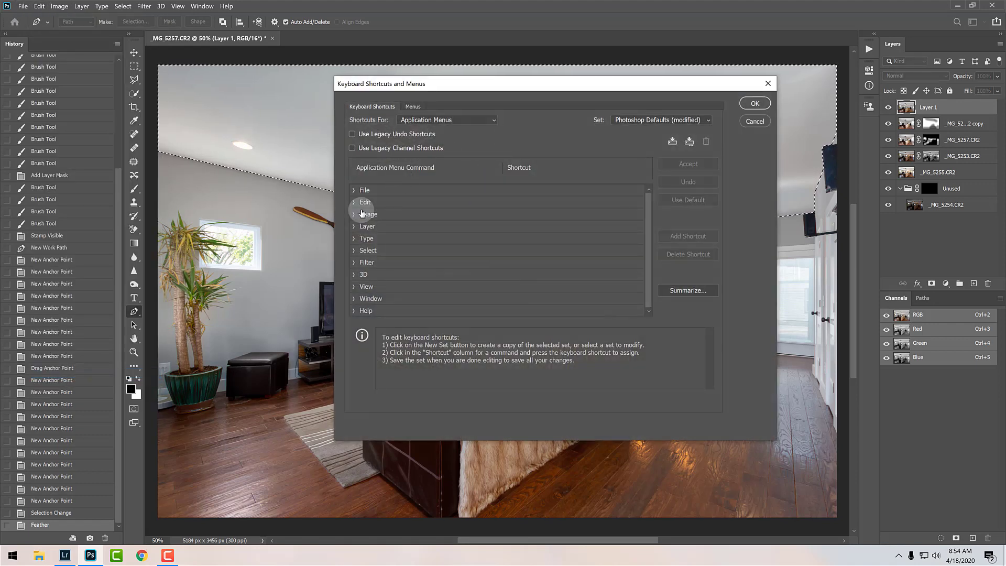
left_click(357, 215)
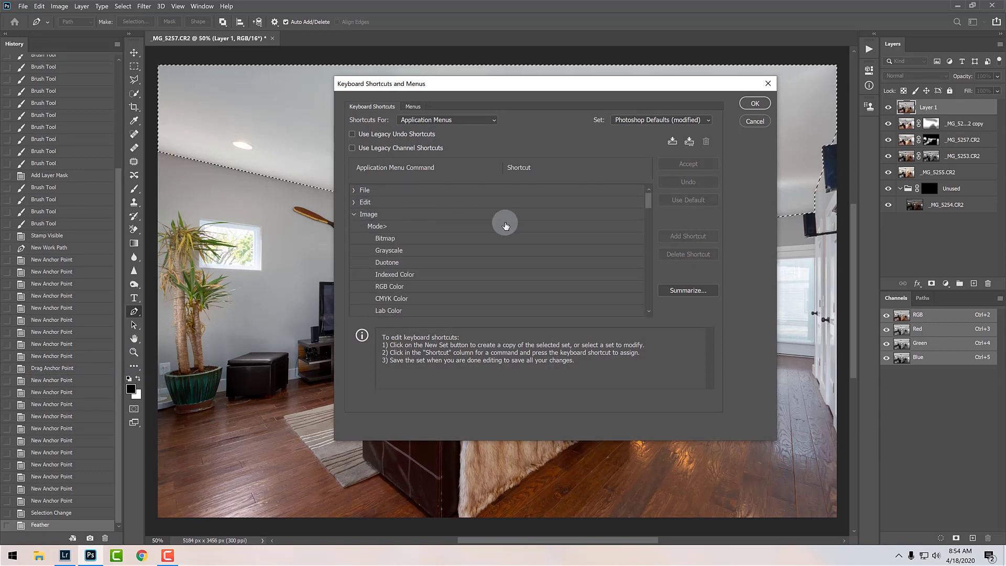
scroll(548, 263, "down", 3)
scroll(551, 263, "down", 5)
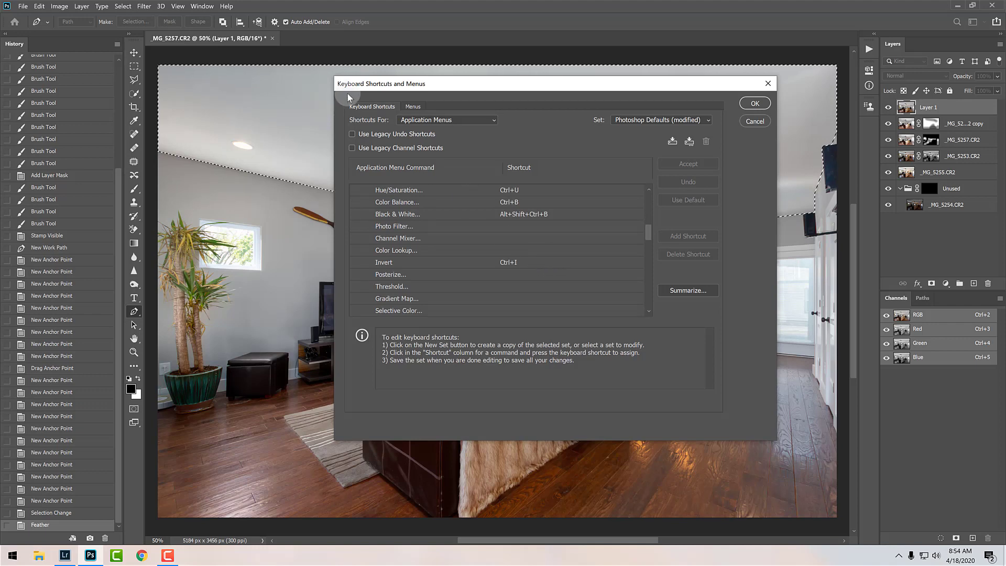
scroll(538, 279, "down", 1)
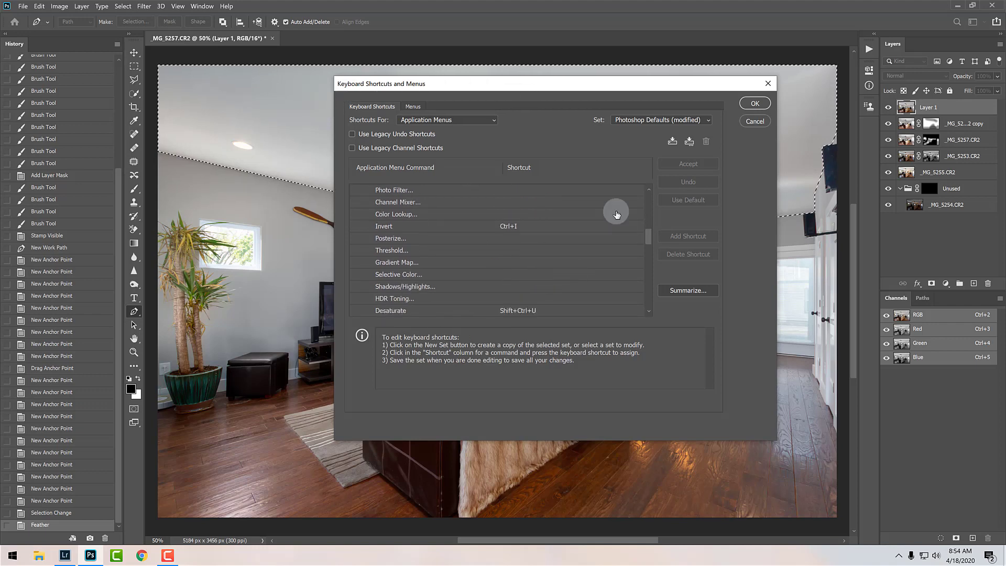
left_click(754, 103)
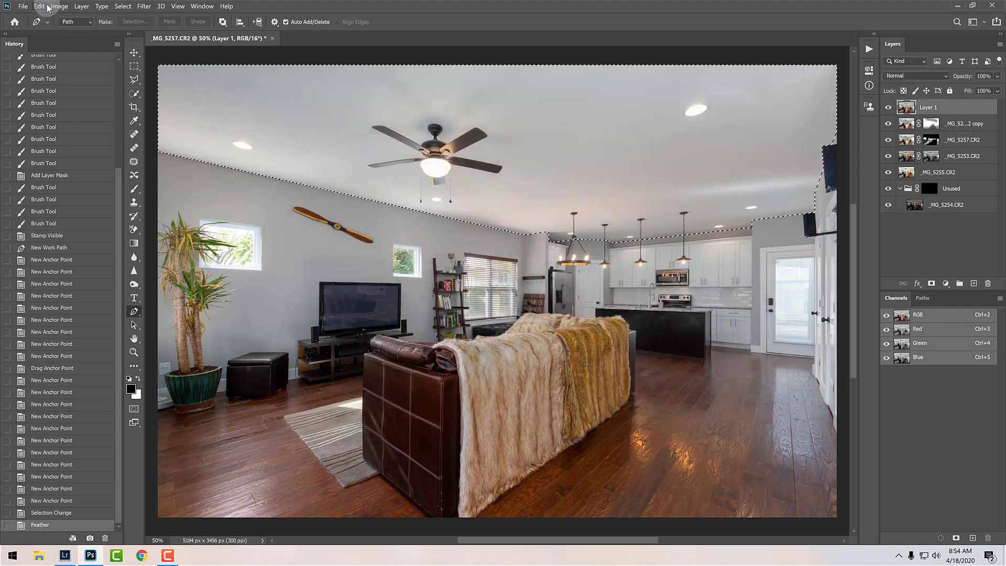
left_click(40, 6)
left_click(83, 374)
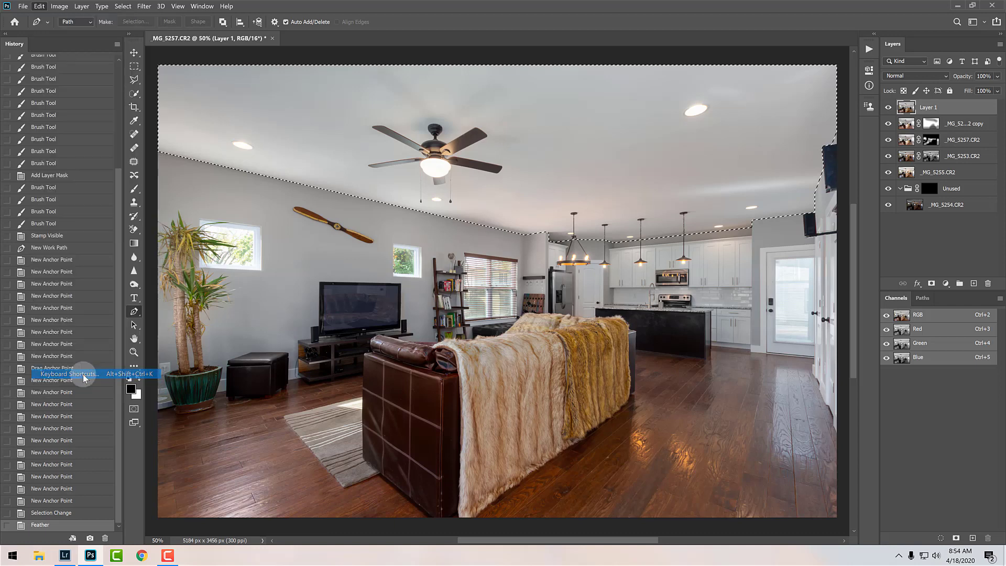
left_click(353, 215)
scroll(497, 262, "down", 8)
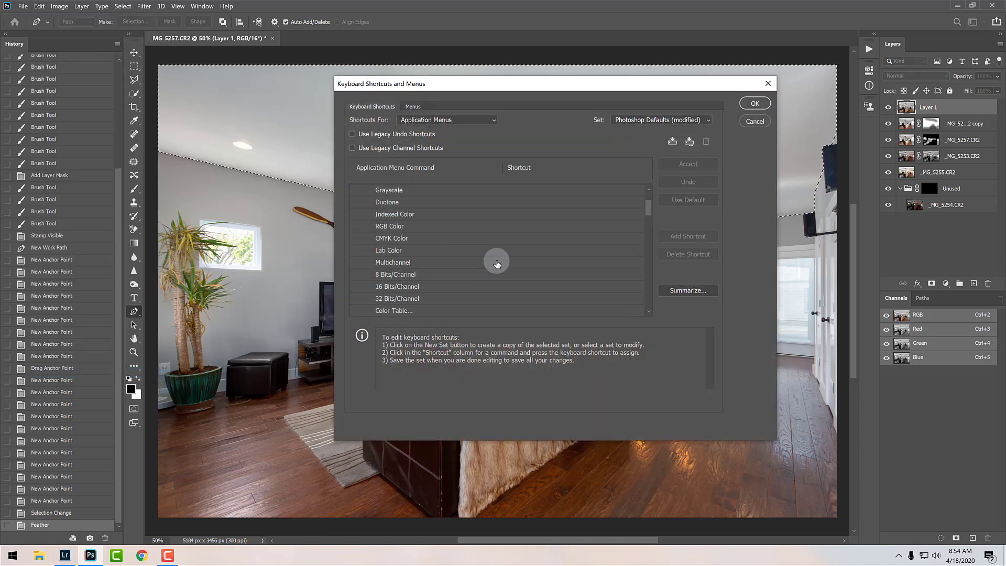
scroll(497, 264, "down", 2)
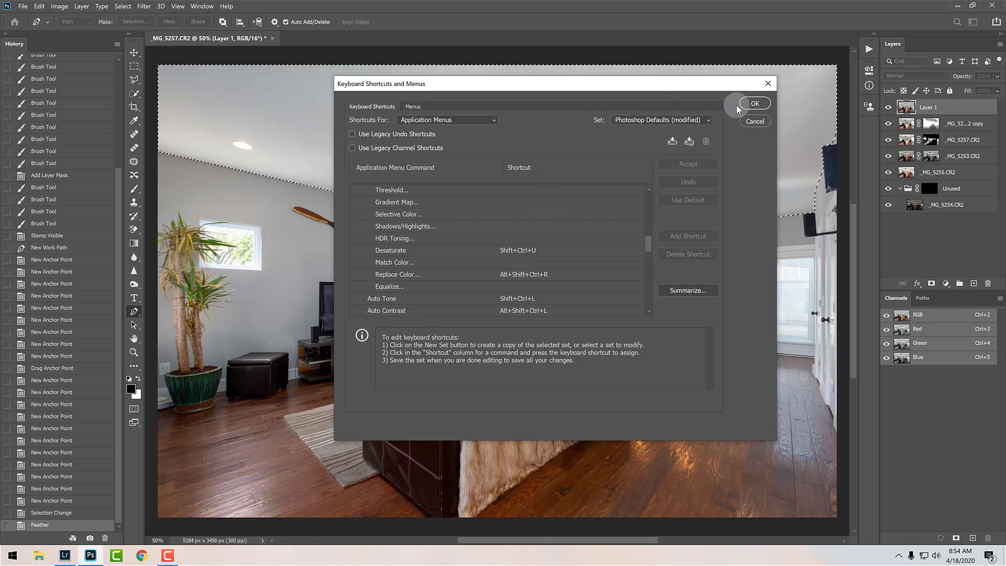
left_click(756, 103)
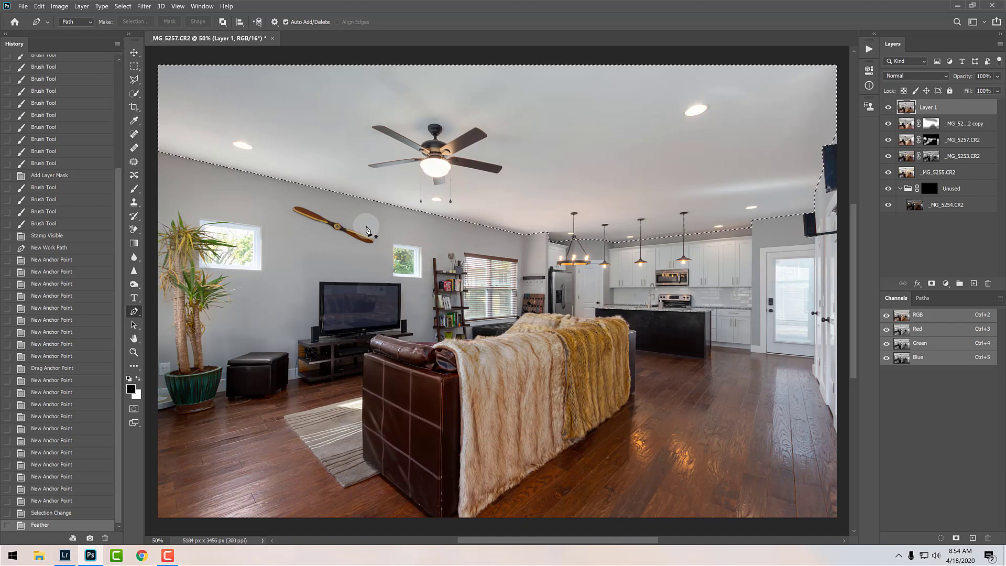
- Apply Replace Color to the selected ceiling, sampling the warm tint above the kitchen cabinets with fuzziness 150 and saturation -50
key("ctrl+alt+shift+r")
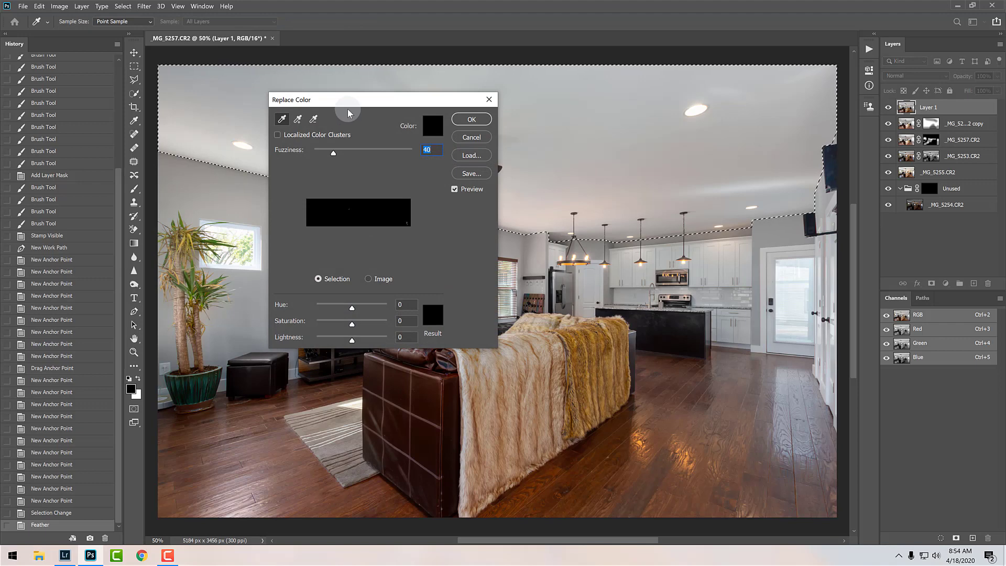
left_click_drag(349, 109, 471, 213)
left_click(746, 229)
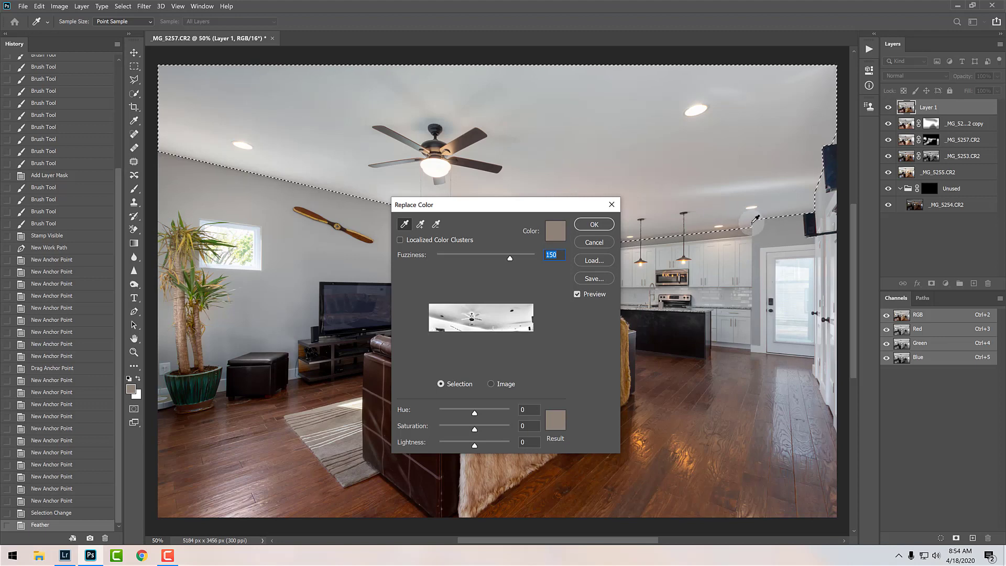
left_click(750, 220)
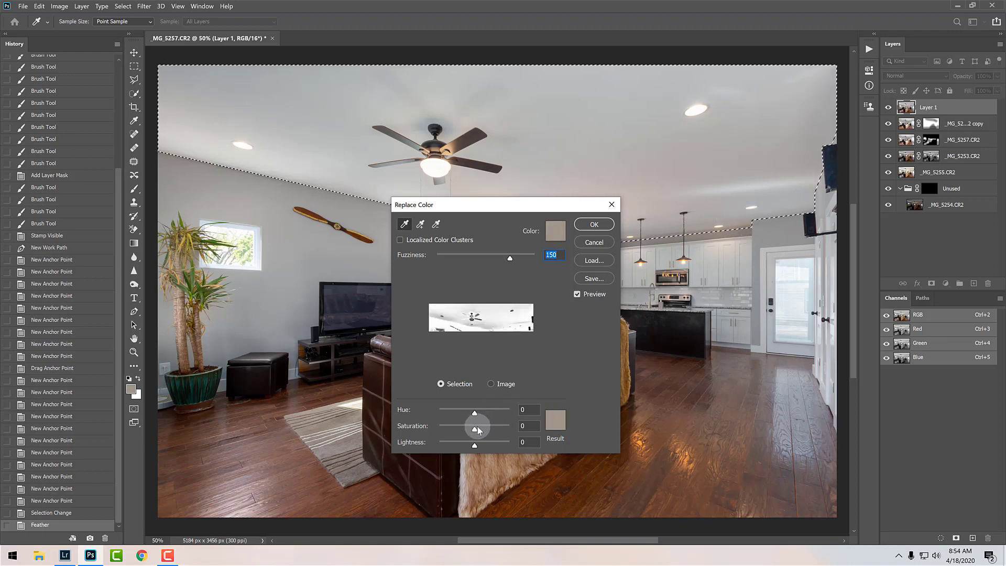
left_click_drag(477, 427, 444, 429)
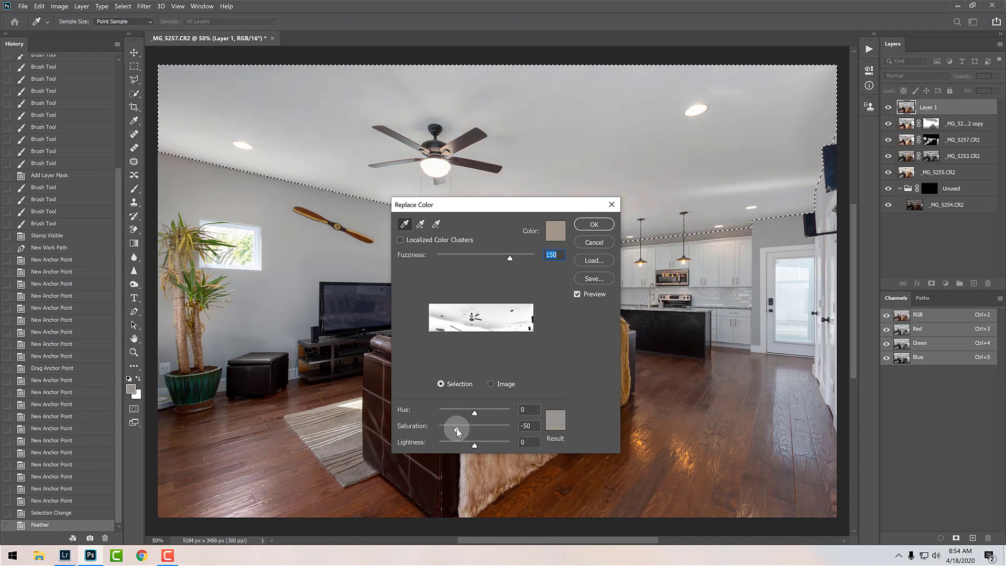
left_click_drag(457, 428, 458, 429)
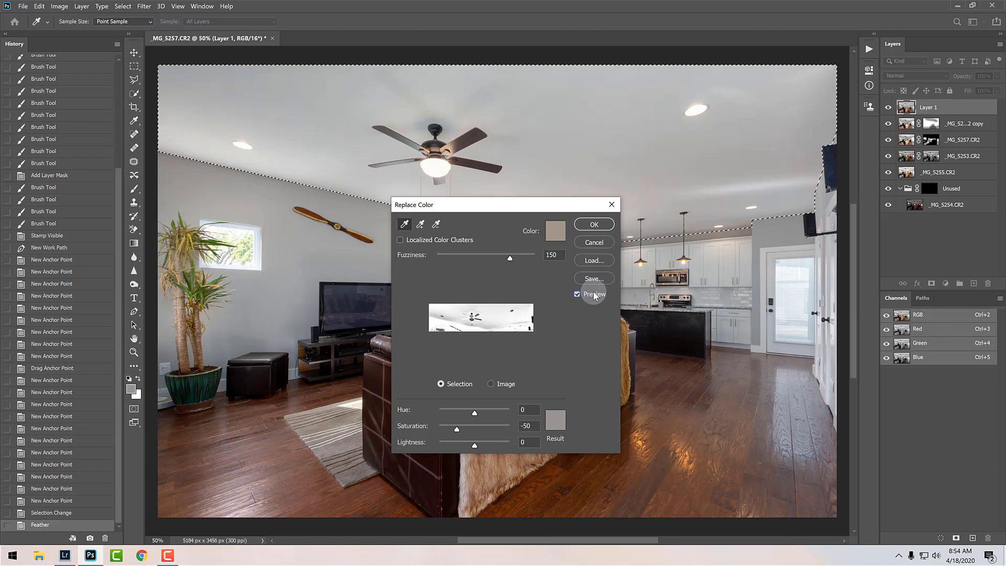
left_click(594, 224)
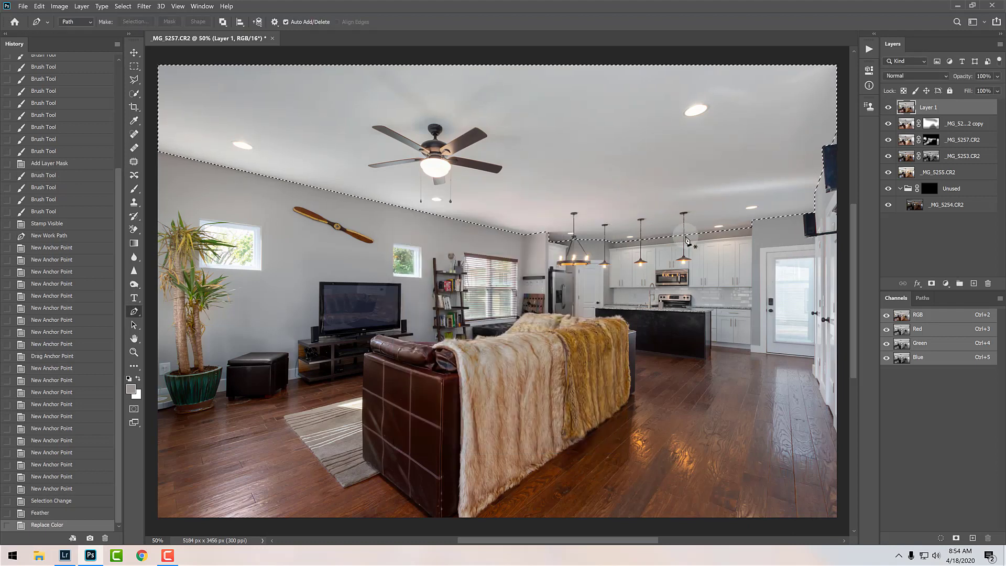
- Deselect the ceiling to inspect the color correction above the kitchen cabinets, and undo the deselection
key("ctrl+d")
key("z")
left_click_drag(718, 221, 403, 256)
left_click_drag(710, 265, 690, 265)
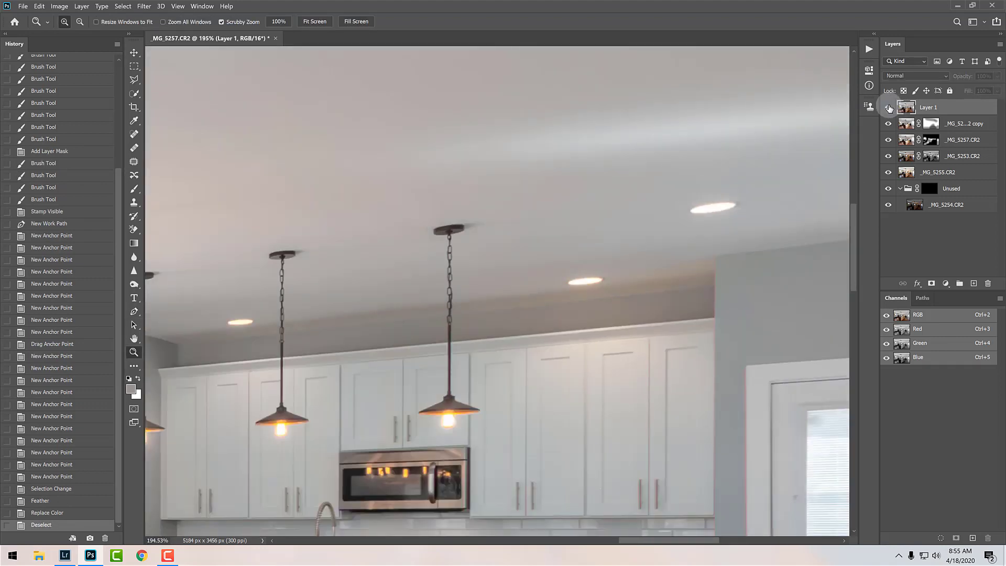
scroll(551, 225, "down", 5)
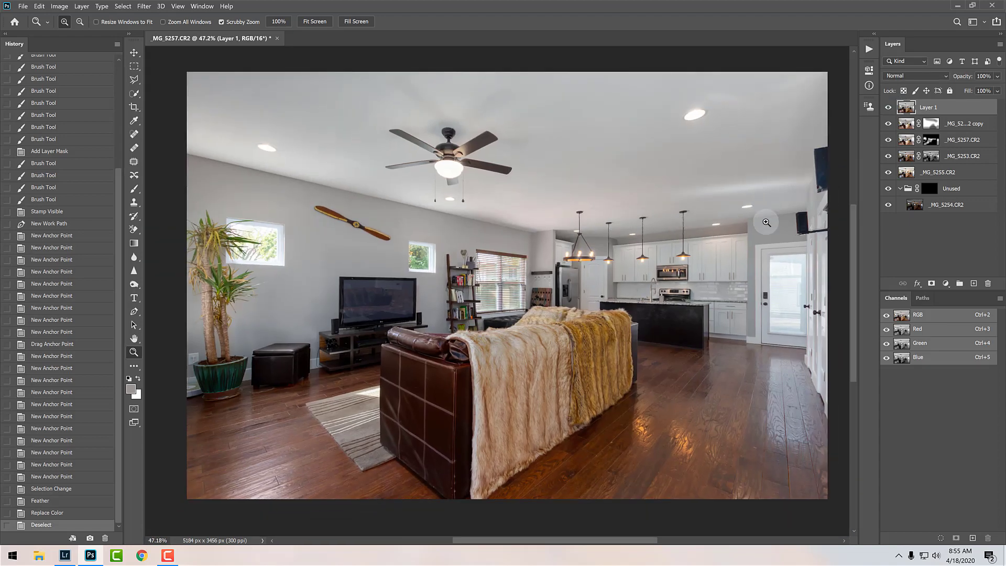
key("ctrl+z")
- Reduce the brush size to 269 and set its blending mode to Color at 50% opacity for the ceiling above the kitchen cabinets
scroll(776, 220, "up", 6)
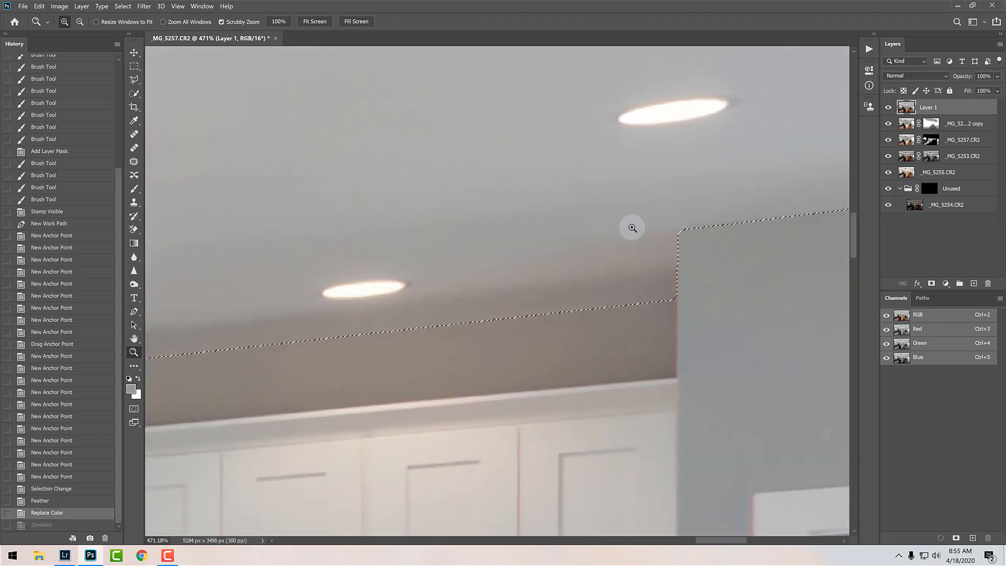
left_click_drag(633, 228, 612, 231)
key("b")
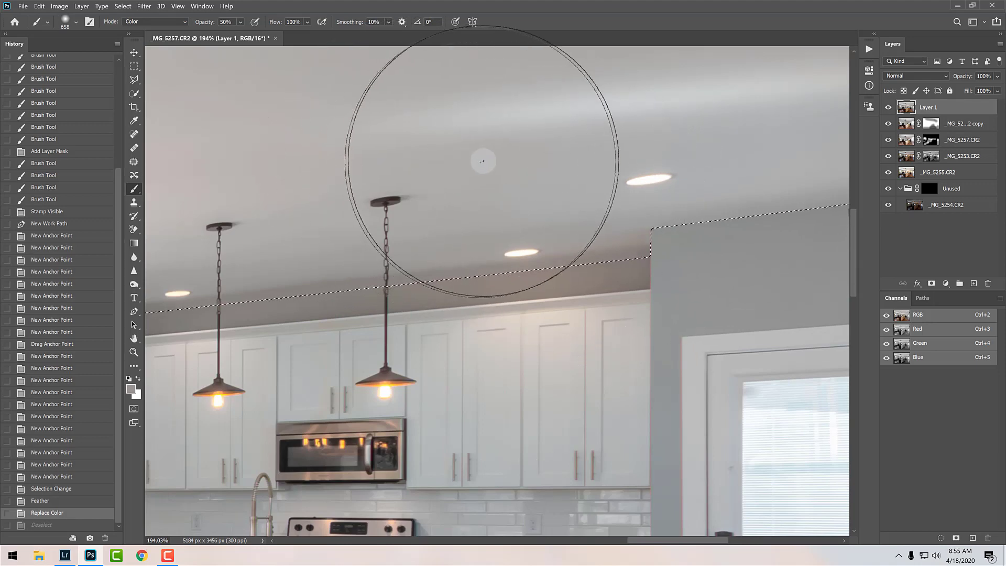
left_click_drag(518, 156, 321, 149)
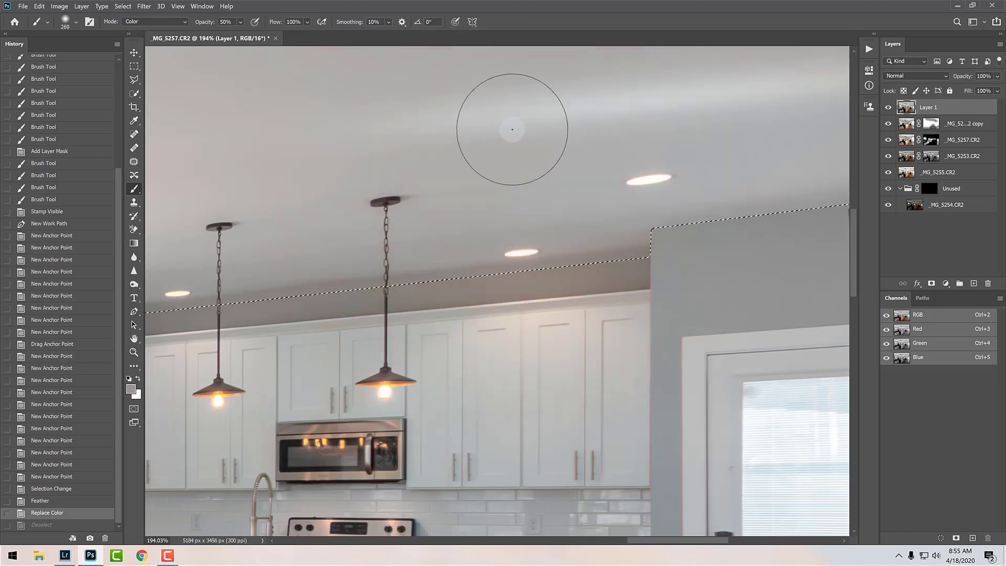
right_click(513, 131, "shift")
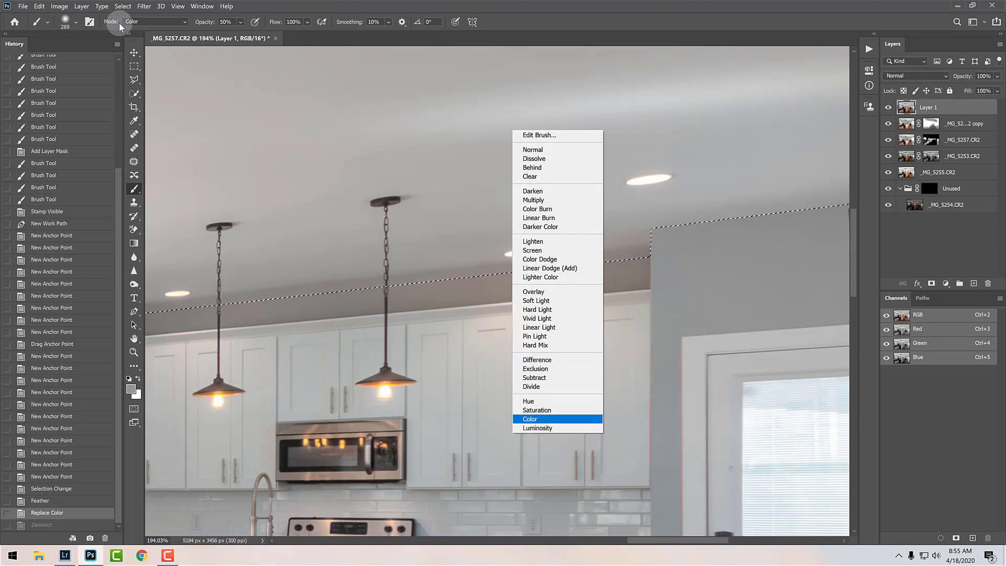
left_click(138, 21)
left_click(139, 20)
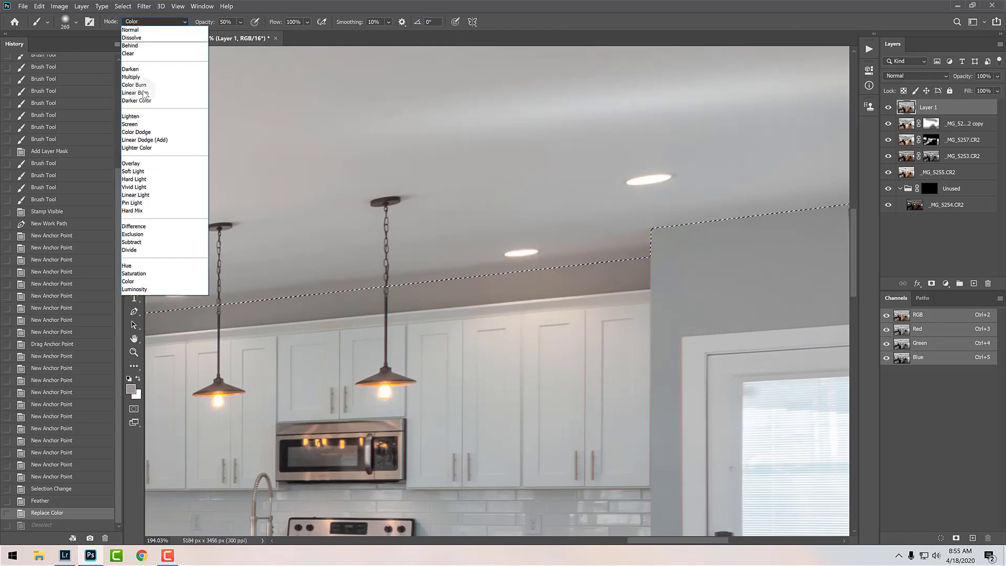
left_click(148, 282)
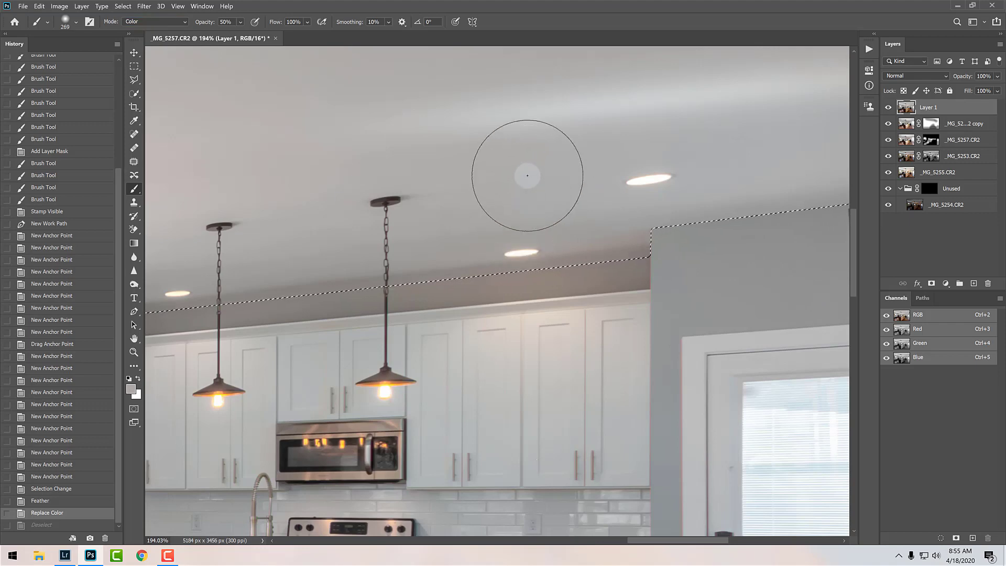
- Paint neutral gray over the warm ceiling edge above the kitchen cabinets with a 168-size Color-mode brush, and deselect the ceiling
left_click_drag(608, 255, 557, 253)
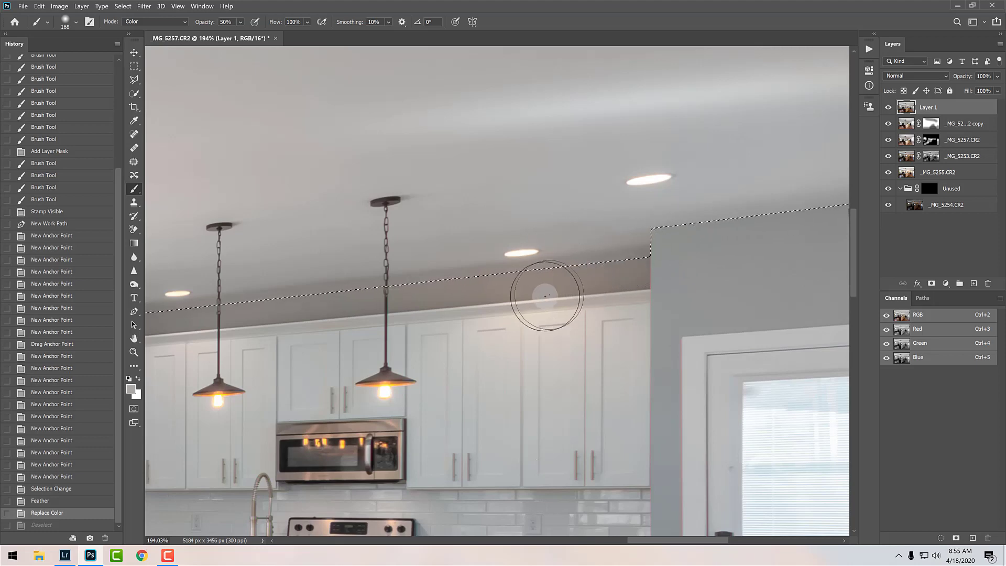
left_click_drag(253, 299, 386, 314)
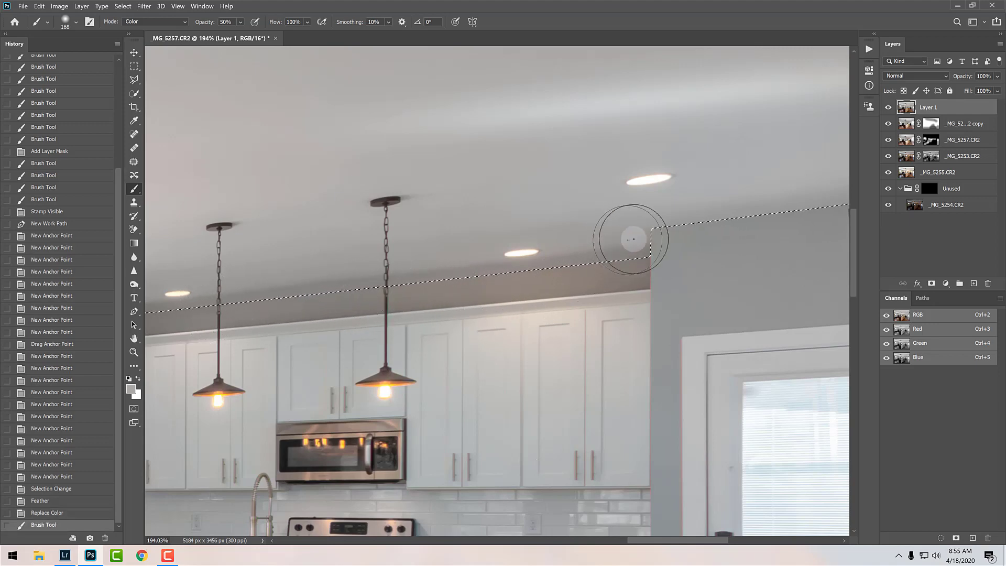
left_click_drag(766, 367, 801, 253)
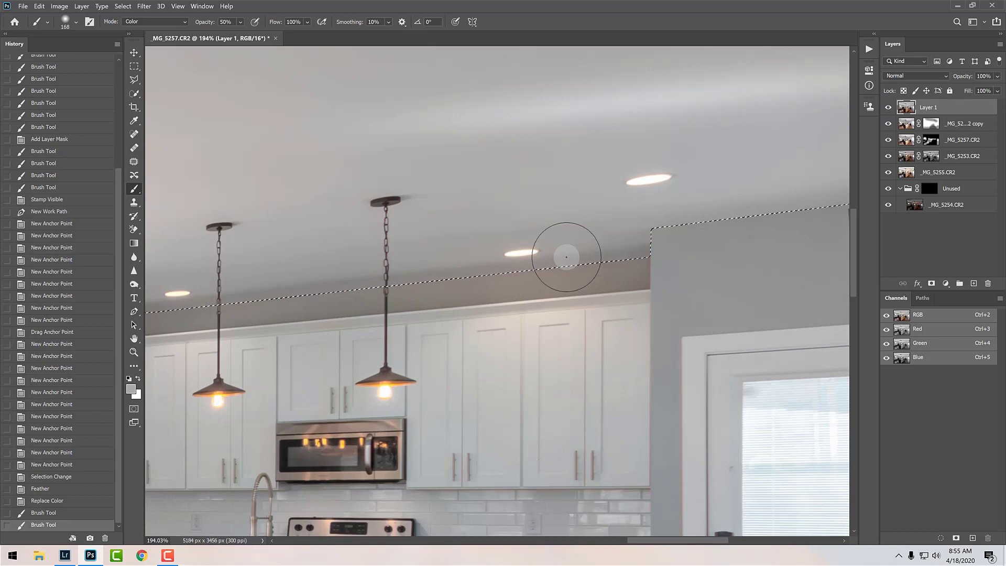
key("ctrl+d")
key("z")
key("ctrl+minus")
key("ctrl+minus")
key("ctrl+minus")
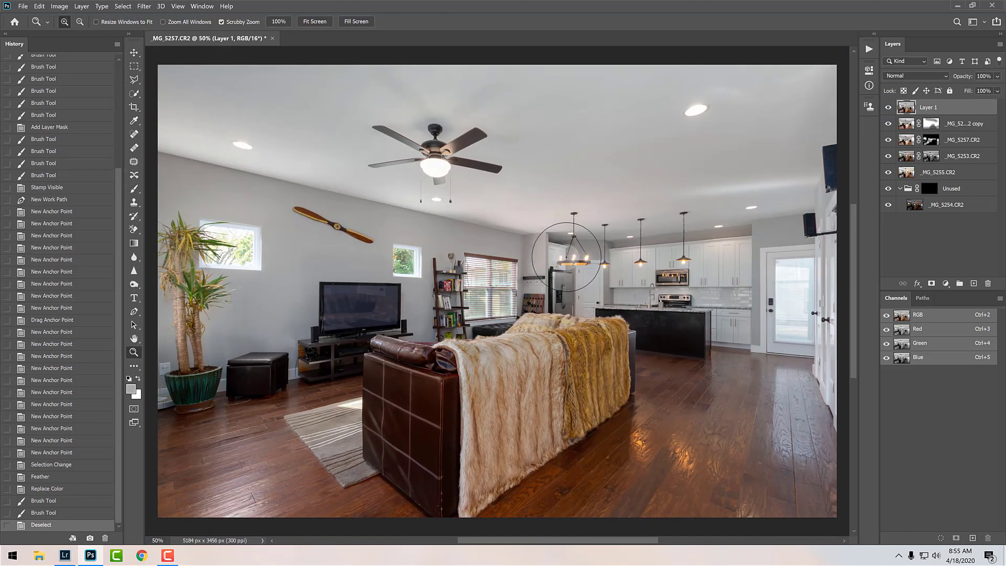
- Select the upper kitchen cabinets between the microwave and the door wall with the Quick Selection tool
left_click(745, 246)
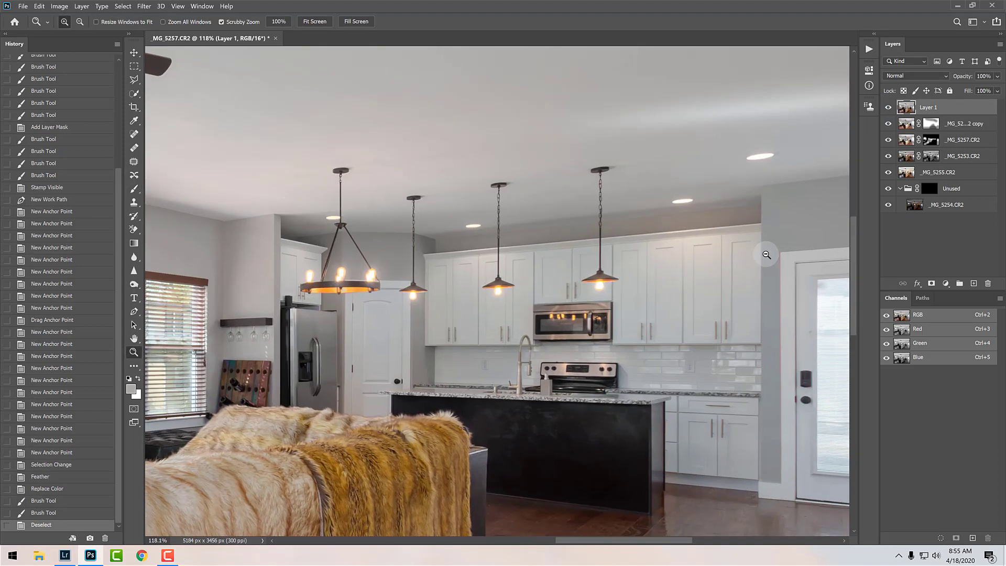
left_click(736, 262)
left_click(735, 265, "alt")
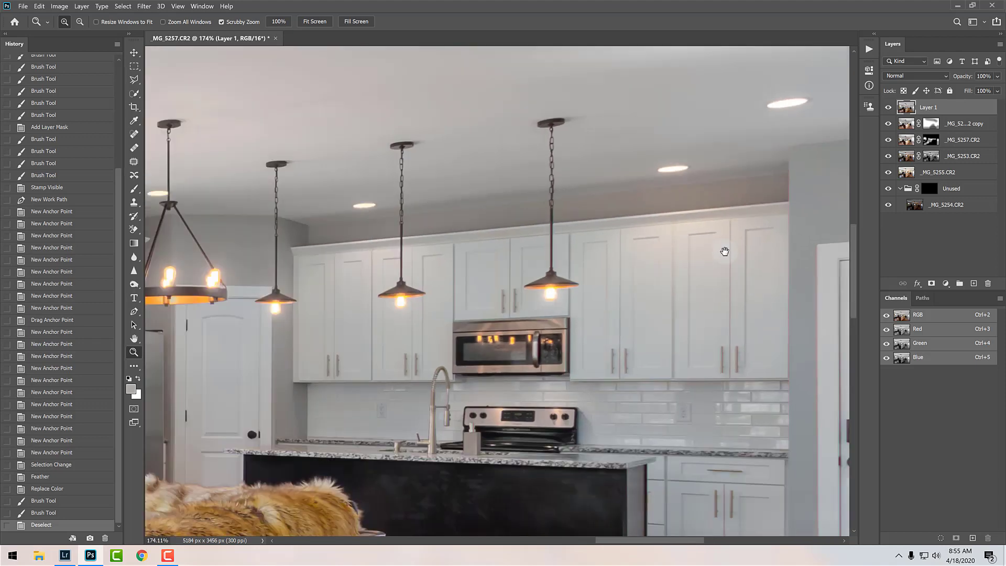
left_click_drag(723, 249, 569, 264)
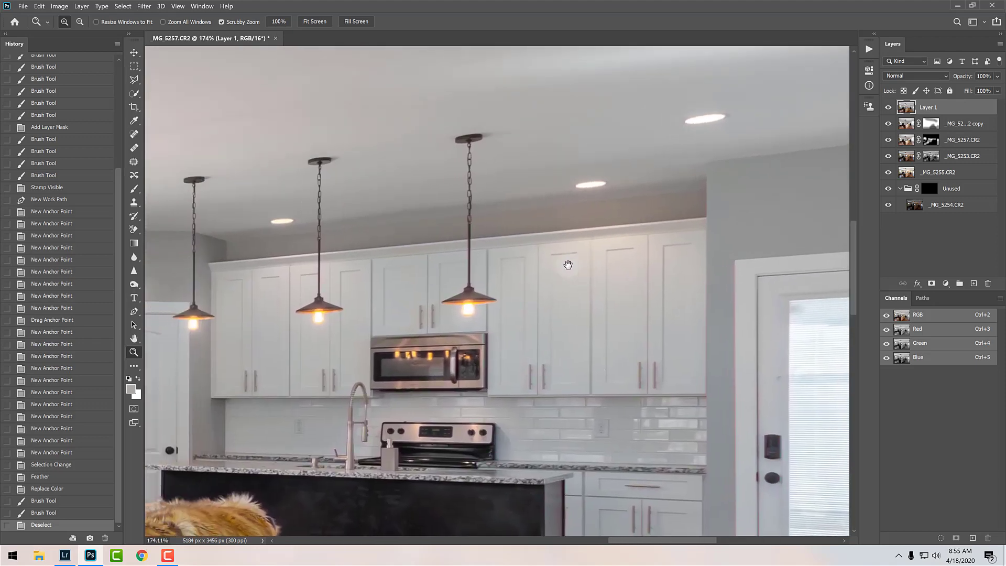
key("w")
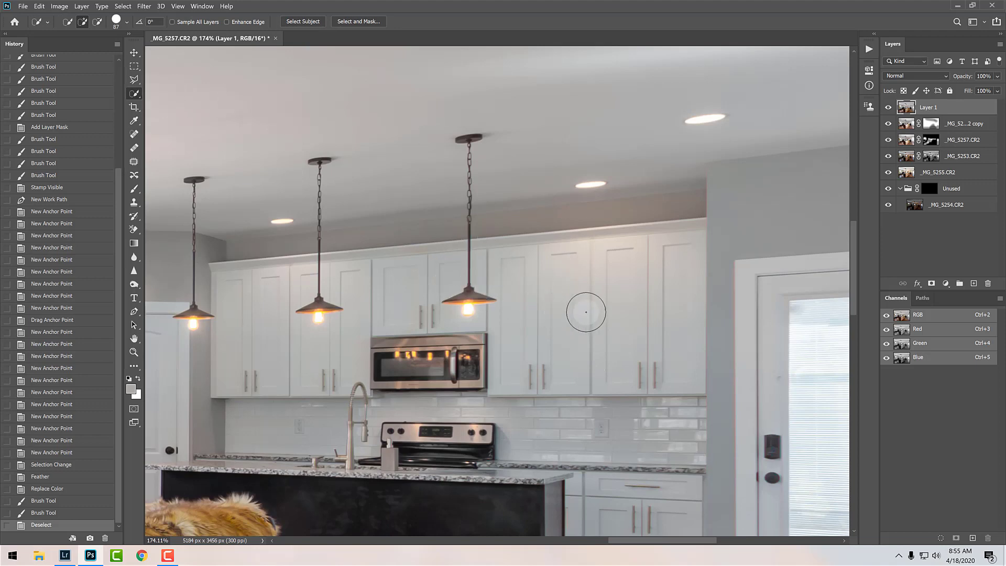
right_click(603, 286, "alt")
mouse_move(523, 260)
left_mouse_down()
mouse_move(594, 340)
mouse_move(658, 332)
left_mouse_up()
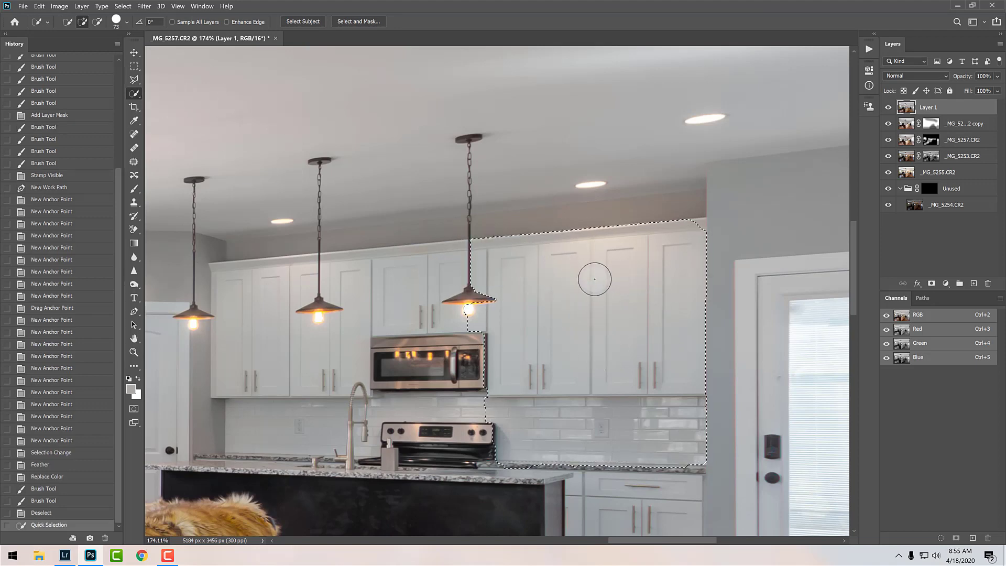
- Try subtracting the tile backsplash from the cabinet selection, undo it, and switch among the new, add and subtract selection modes
key("alt")
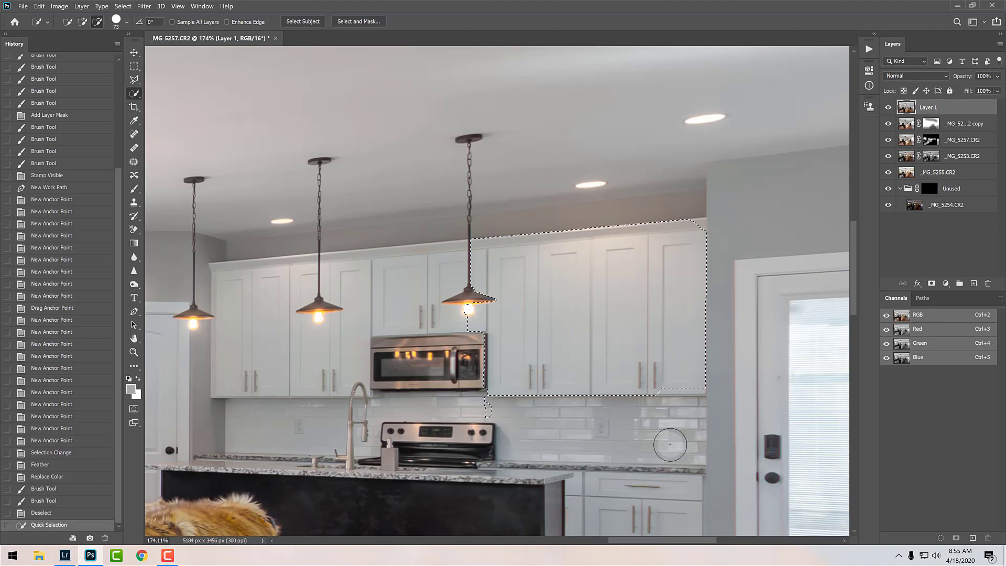
left_click_drag(671, 444, 493, 438)
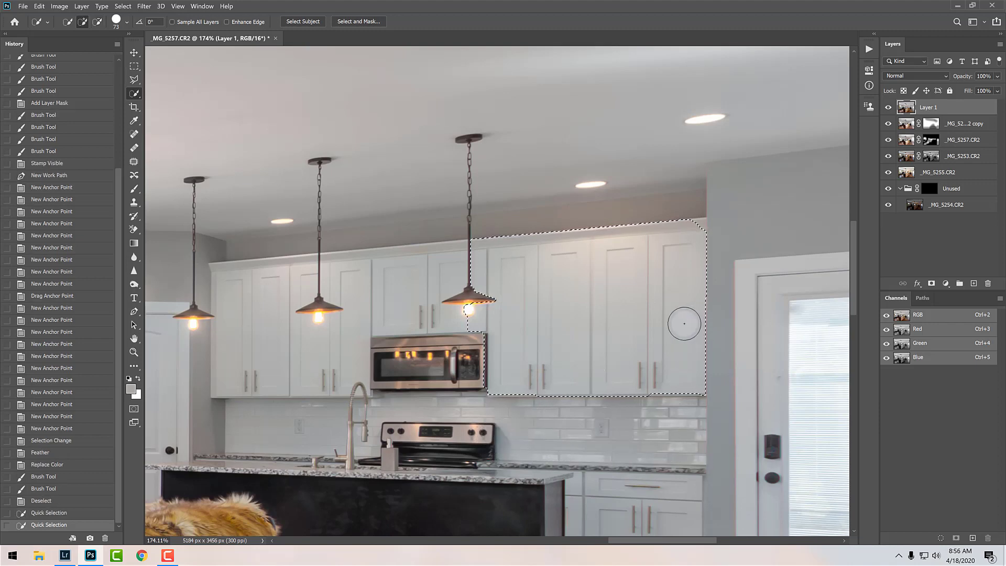
key("ctrl+z")
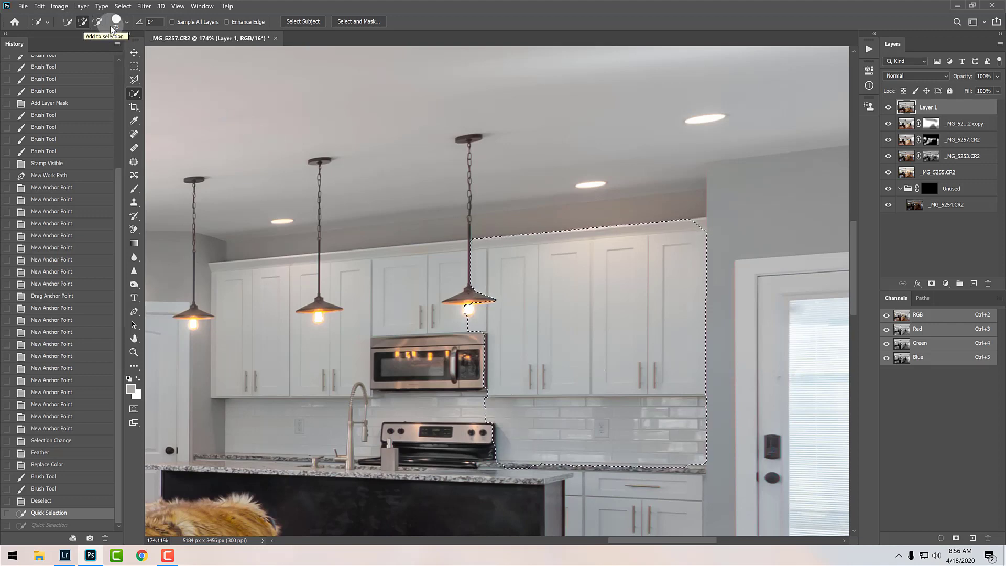
left_click(67, 22)
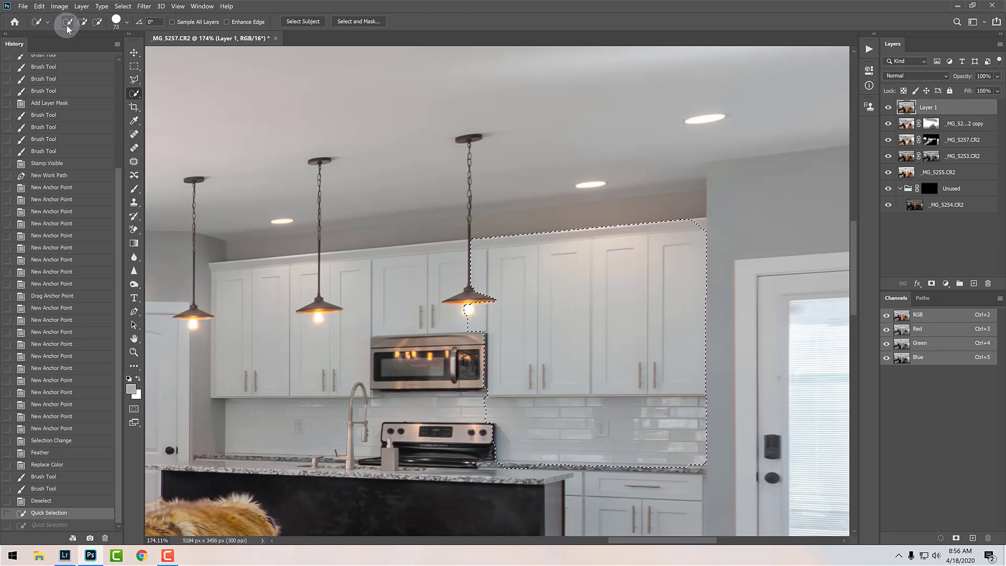
left_click(94, 23)
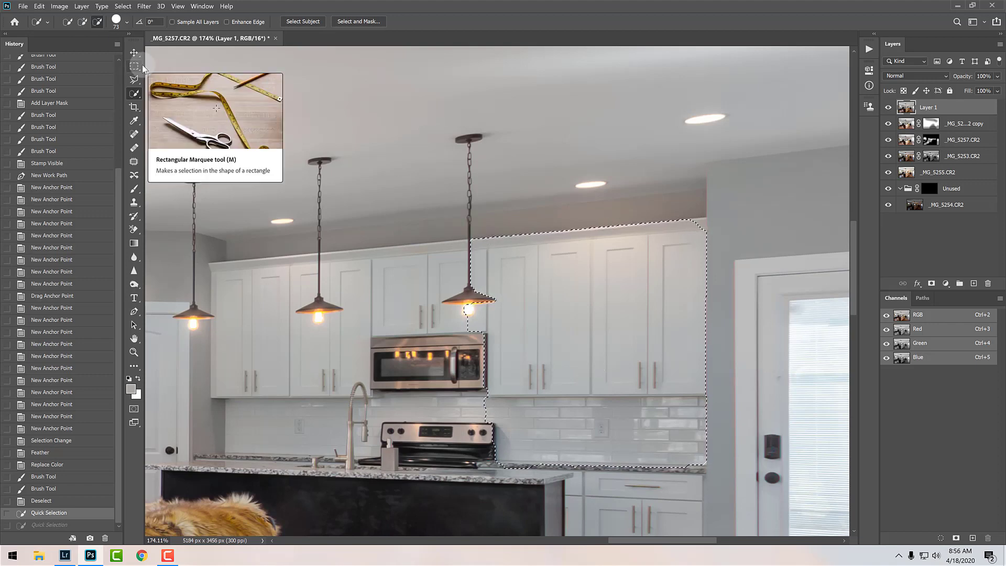
left_click(84, 22)
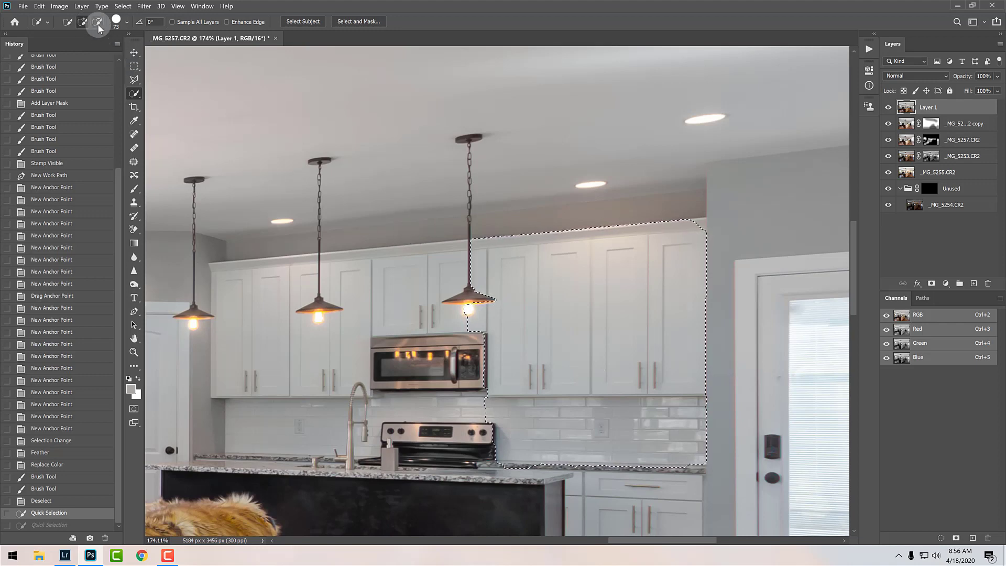
- Subtract the tile backsplash and the glowing pendant bulb from the upper cabinet selection
key("alt")
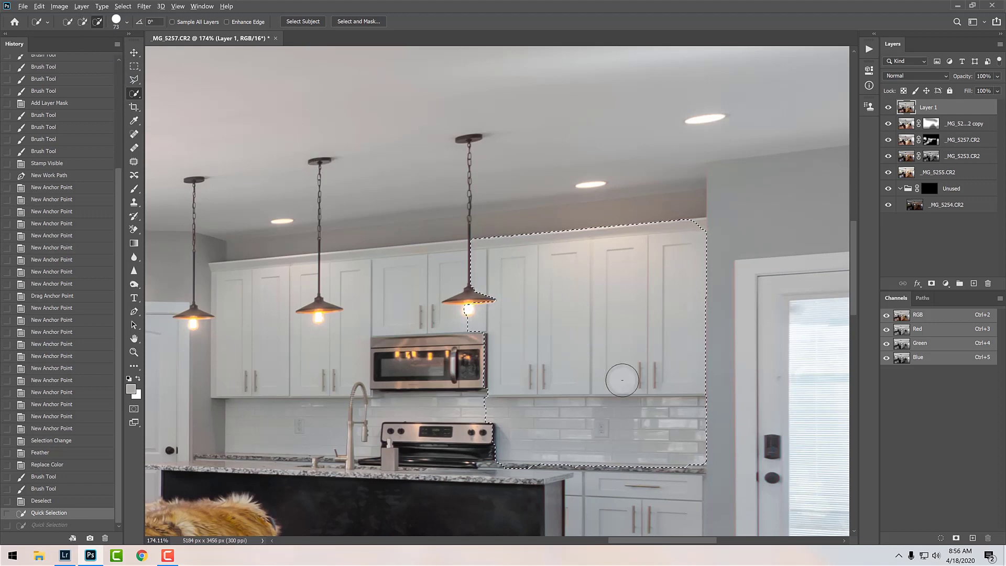
mouse_move(503, 446)
left_mouse_down()
mouse_move(598, 445)
mouse_move(710, 427)
mouse_move(603, 472)
left_mouse_up()
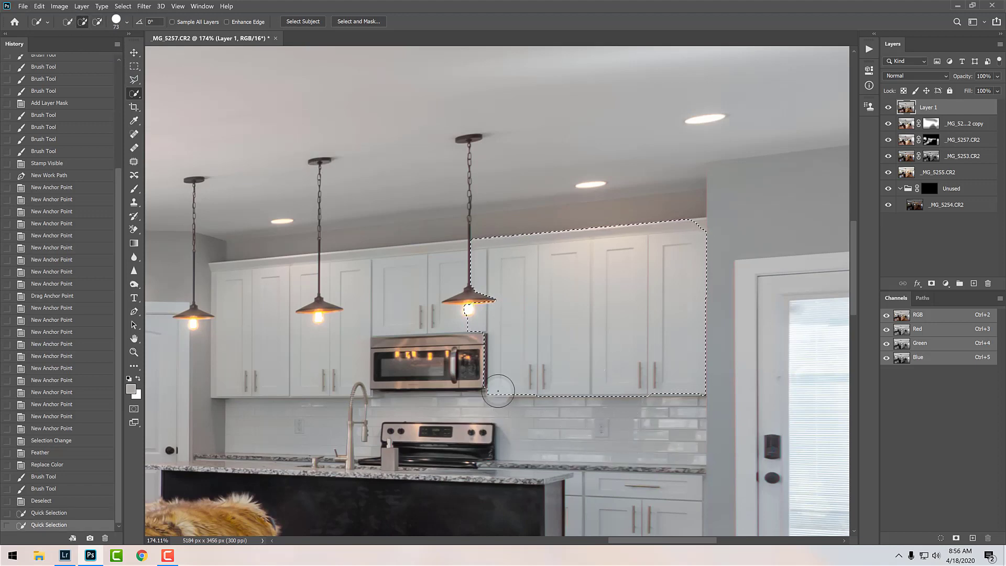
left_click_drag(452, 308, 480, 354)
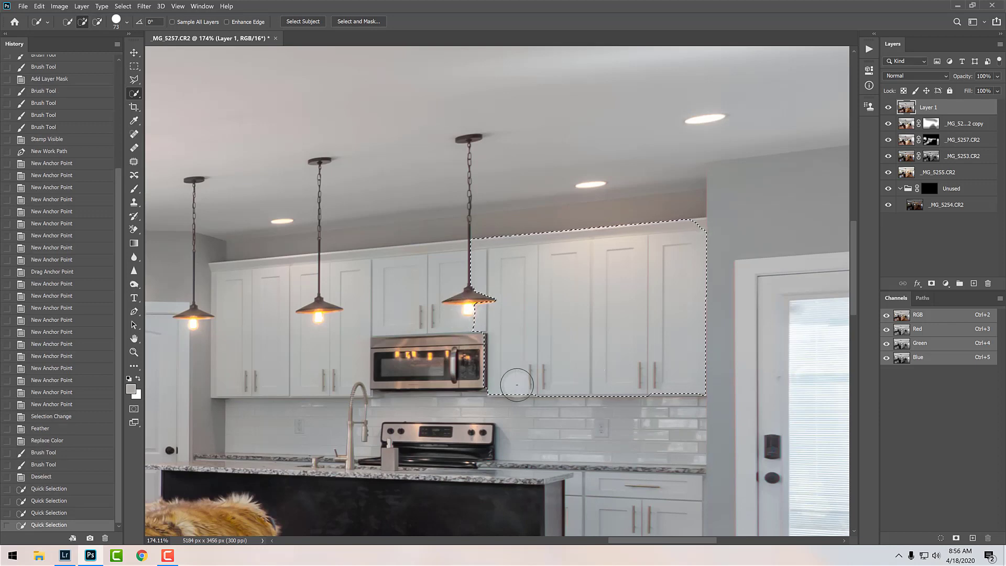
- Apply Replace Color to the selected cabinets, sampling their warm tint with fuzziness 150 and saturation -35, and deselect them
key("ctrl+shift+r")
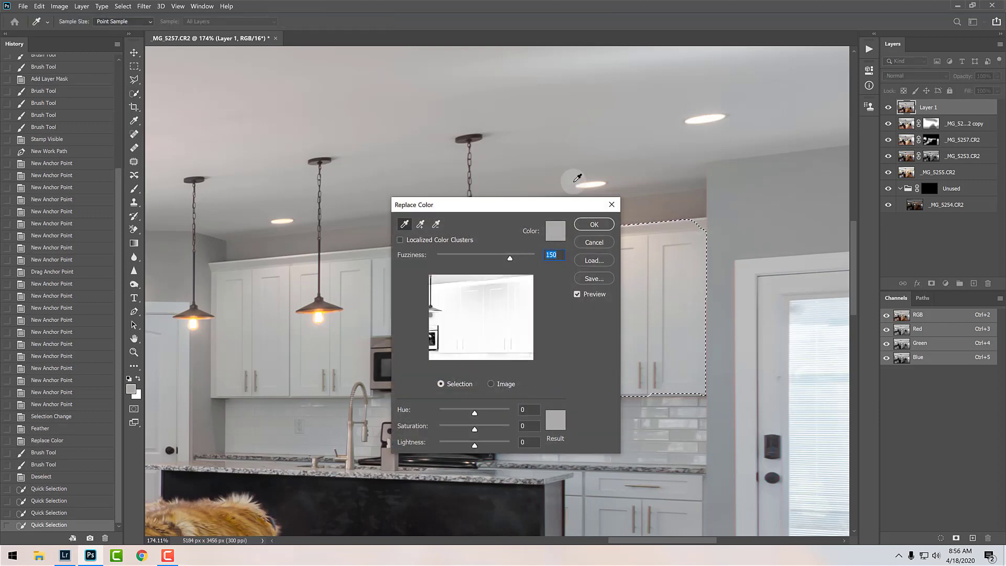
left_click_drag(484, 161, 433, 148)
left_click(667, 308)
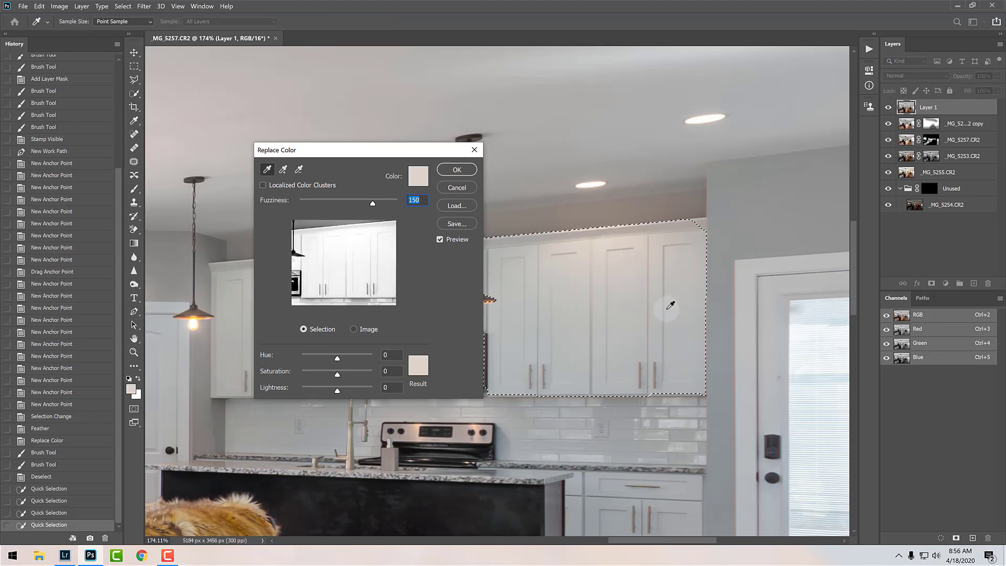
left_click(325, 376)
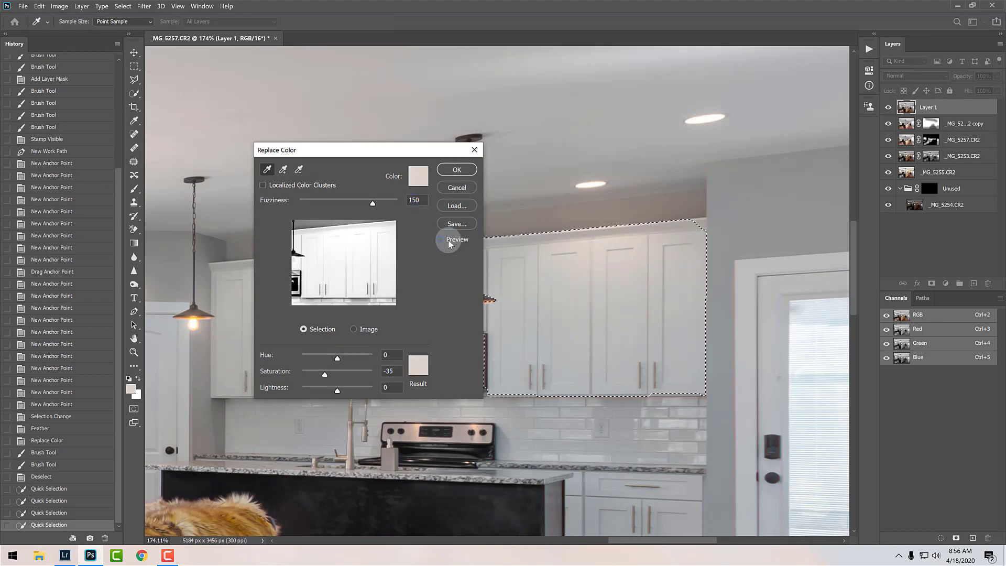
left_click(458, 169)
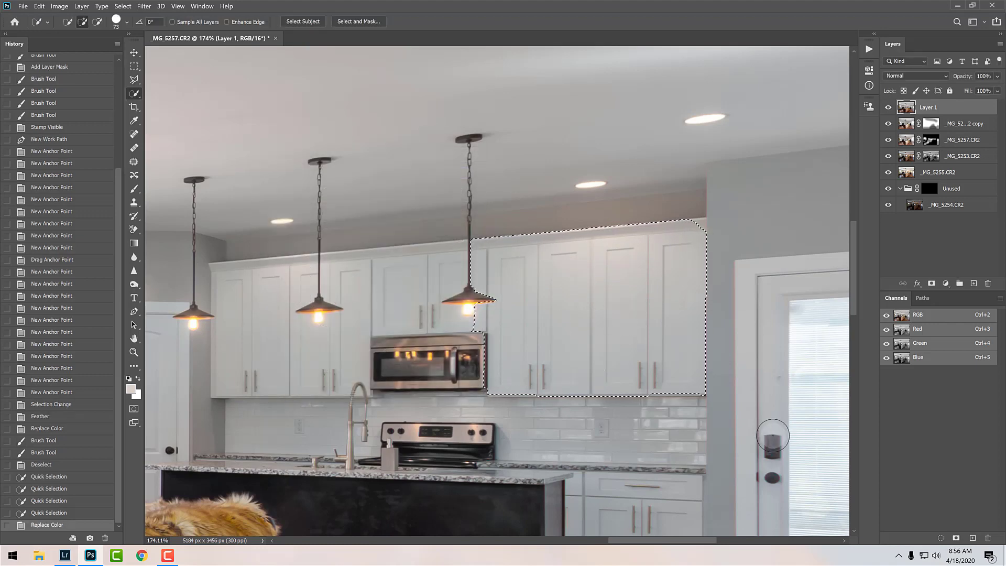
key("ctrl+d")
key("ctrl+0")
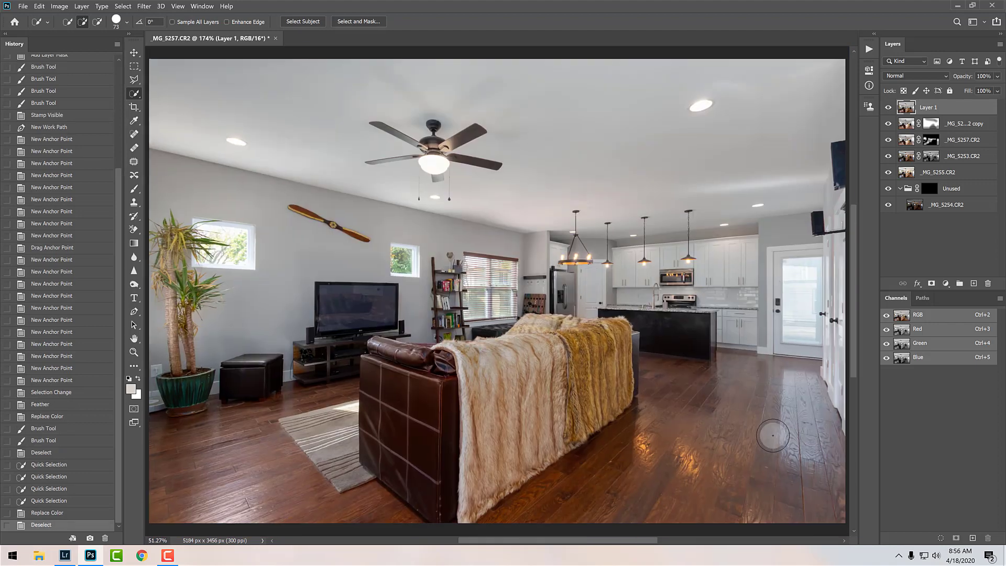
- Apply Replace Color to the whole image, sampling the reddish-brown wood floor with fuzziness 150 and saturation -30
key("z")
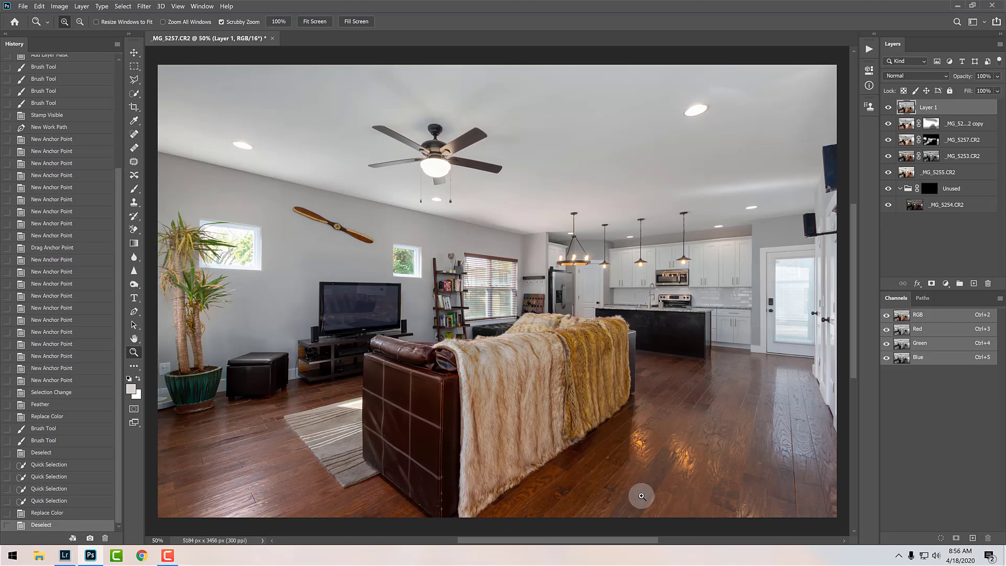
key("ctrl+alt+shift+r")
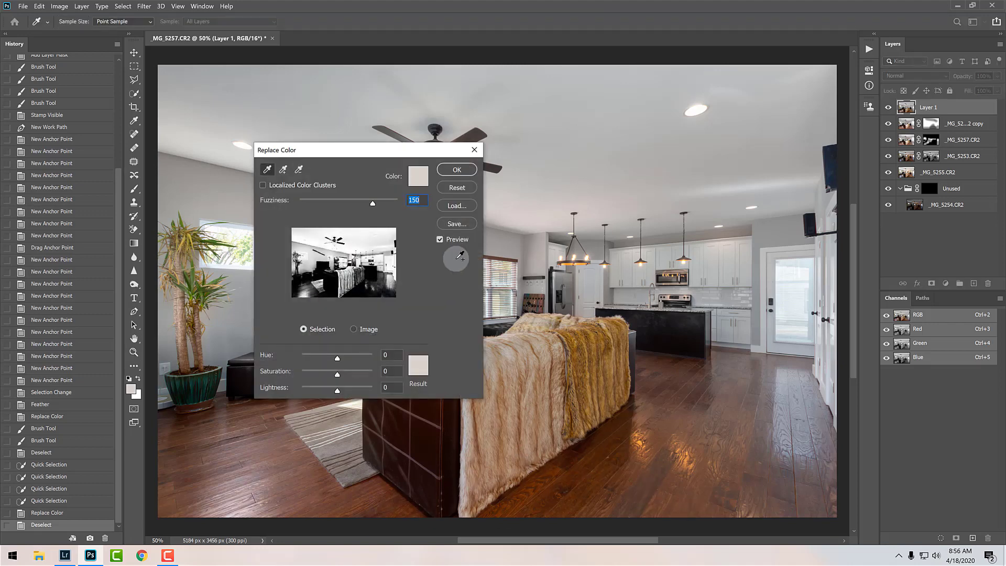
left_click(554, 472)
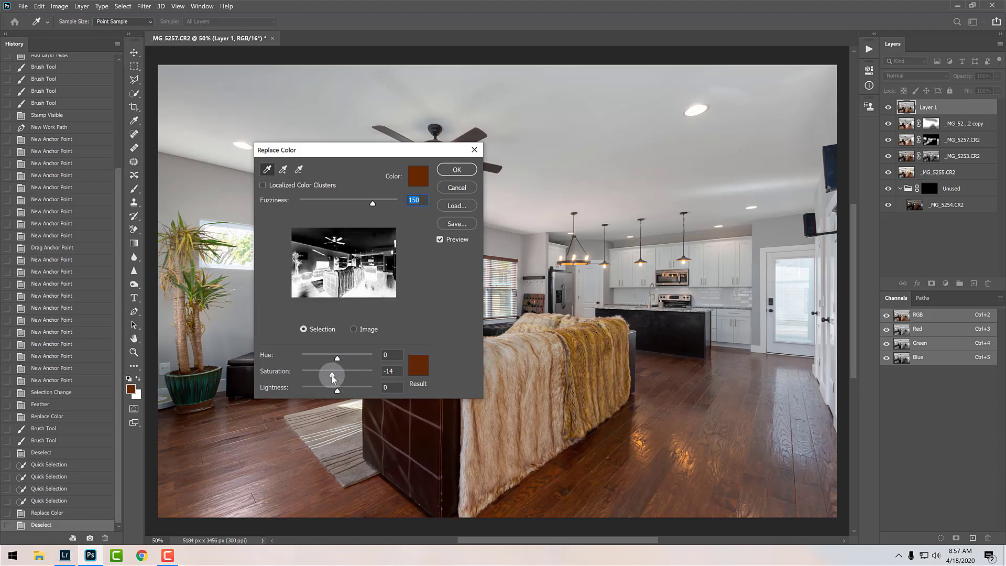
left_click(457, 169)
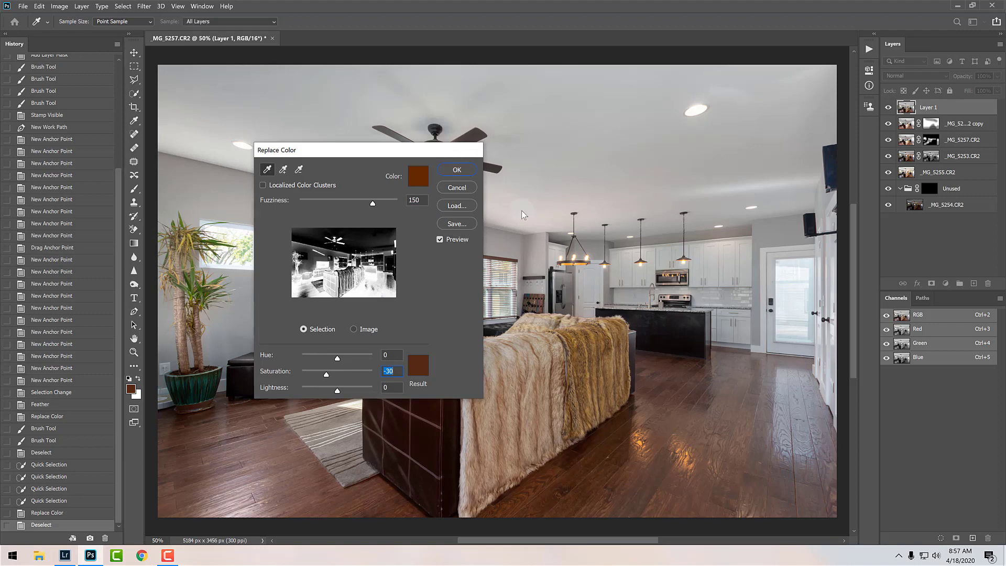
- Undo and redo the wood floor's color replacement to compare the image before and after
key("ctrl+z")
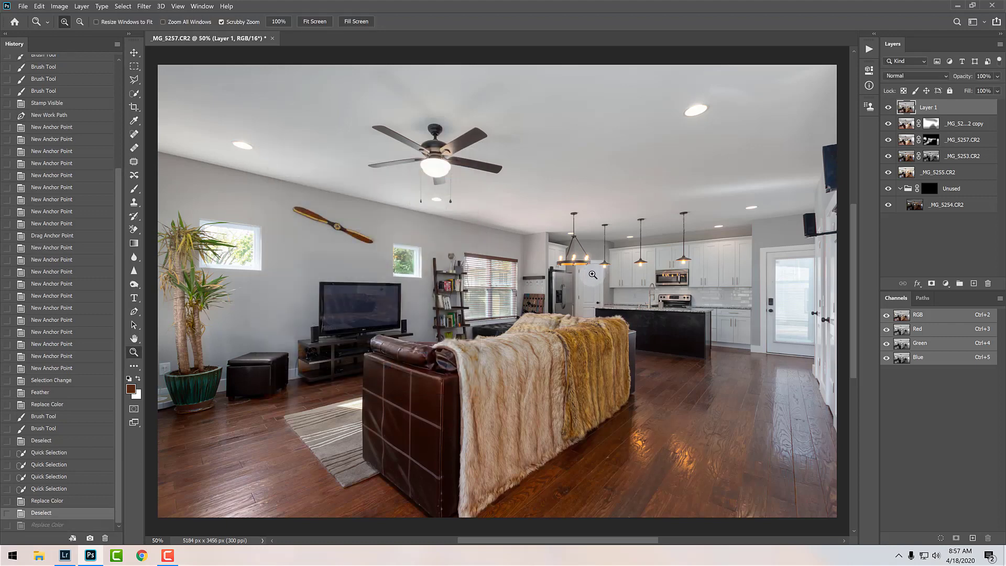
key("ctrl+shift+z")
scroll(492, 255, "up", 1)
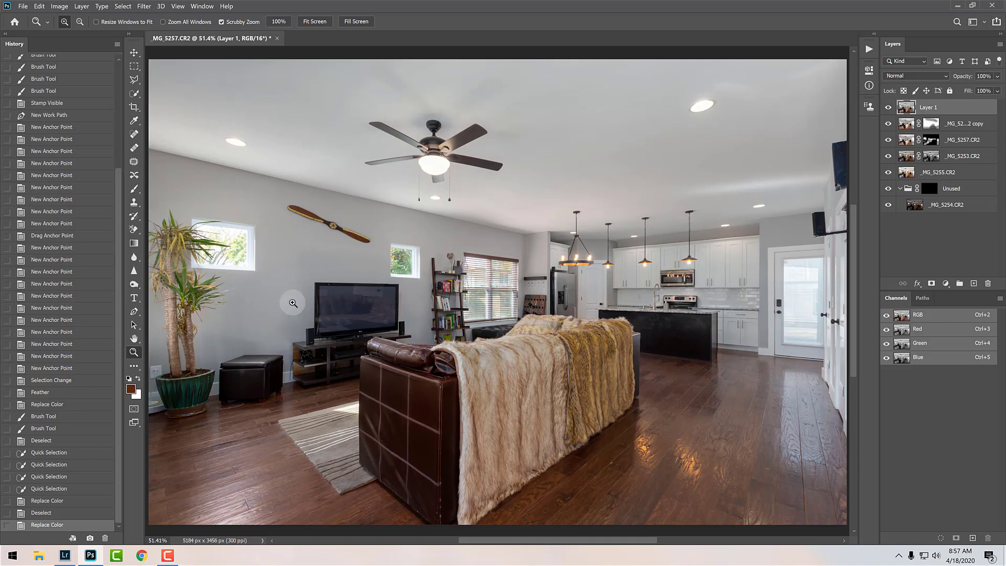
- Apply a Brightness/Contrast adjustment to Layer 1 with contrast 20
left_click(59, 6)
mouse_move(95, 29)
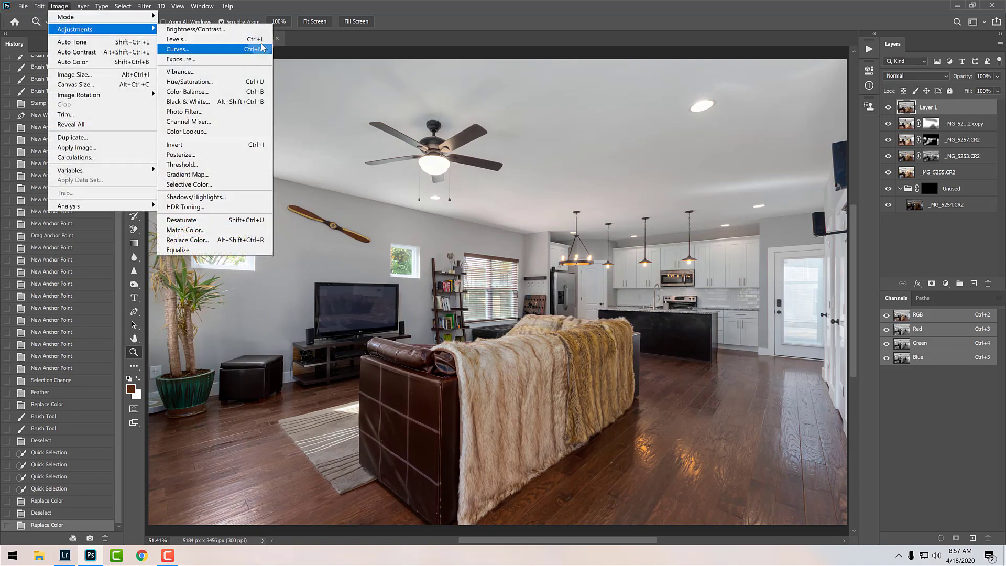
left_click(255, 29)
left_click_drag(328, 73, 542, 272)
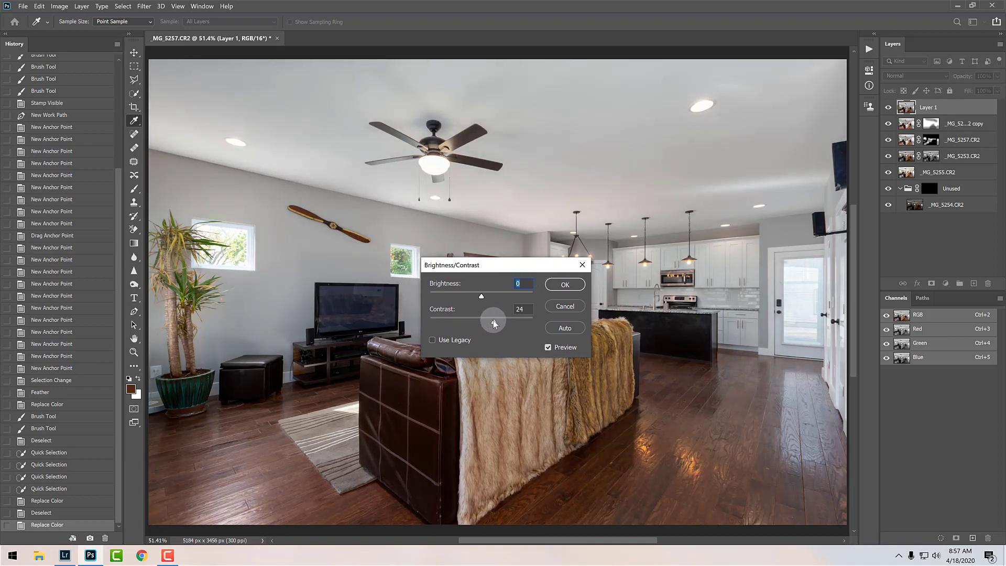
left_click_drag(493, 322, 492, 322)
left_click(548, 347)
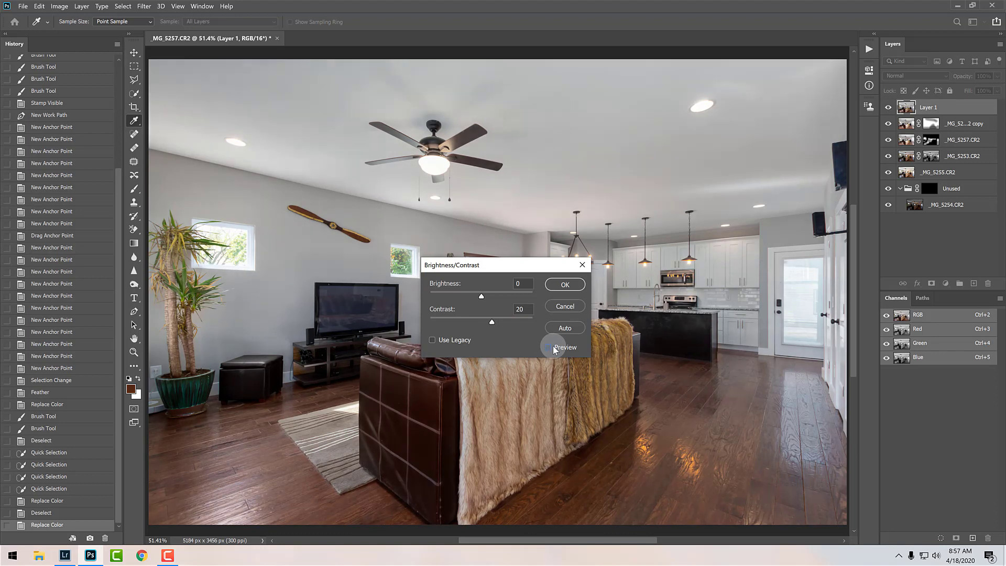
left_click(564, 285)
key("z")
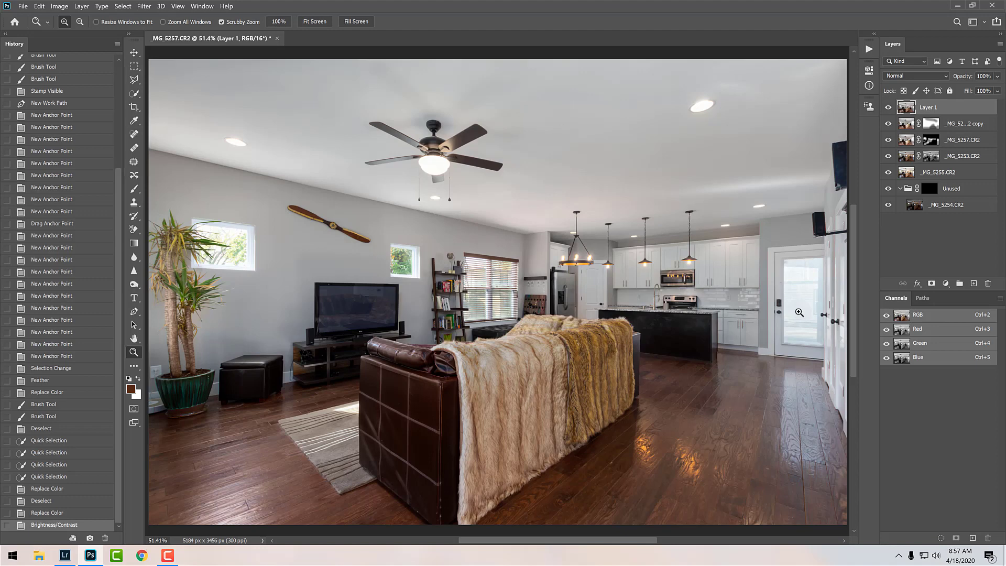
- Select the image's midtones by Color Range with fuzziness 60% and range 105 to 150
left_click(122, 6)
left_click(140, 101)
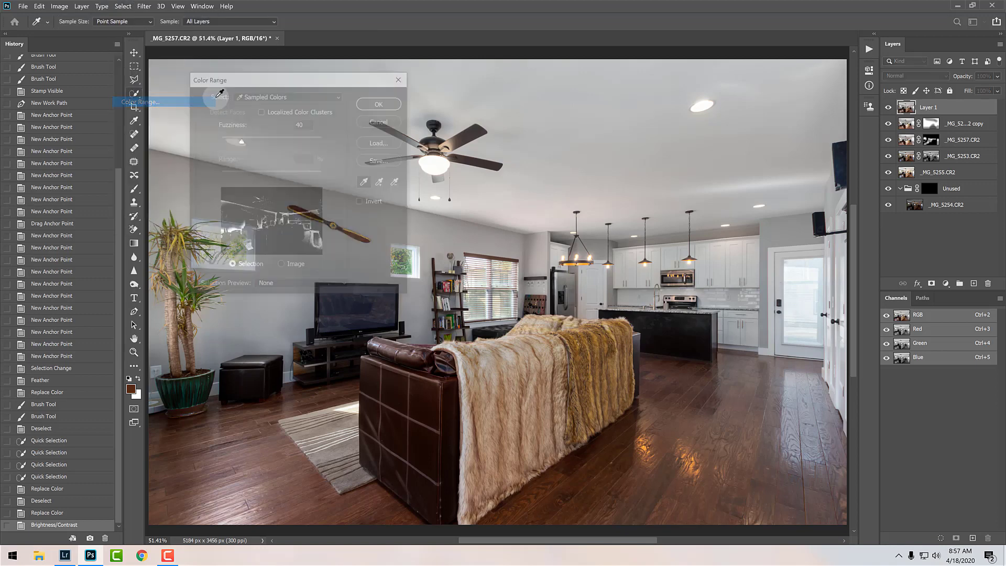
left_click(258, 93)
left_click(293, 196)
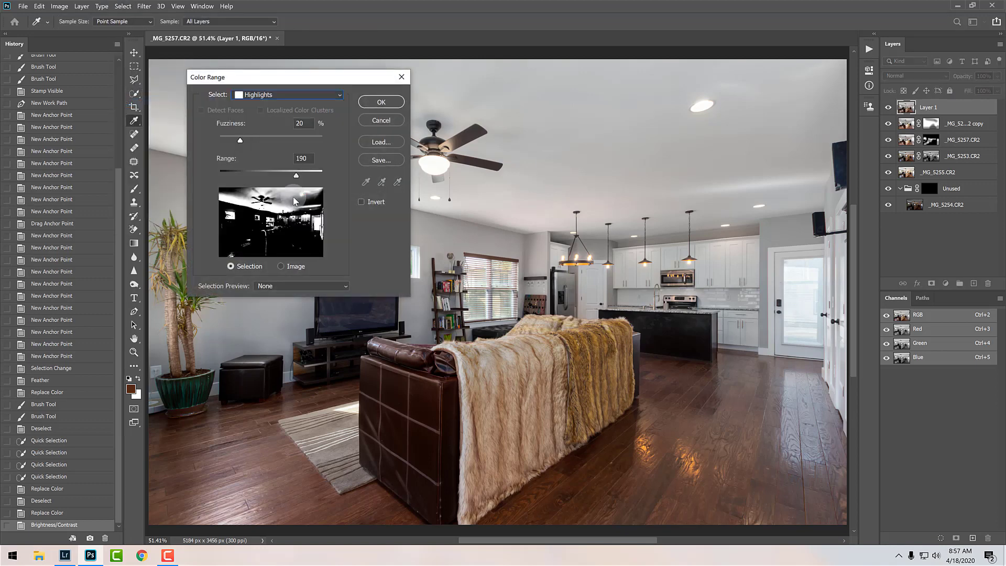
left_click(292, 95)
left_click(294, 207)
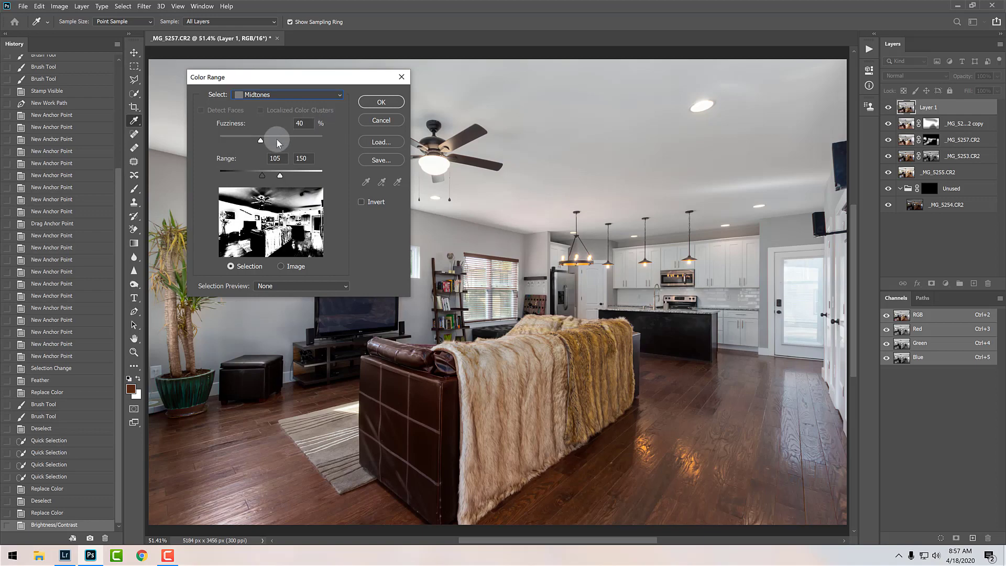
left_click_drag(277, 139, 281, 140)
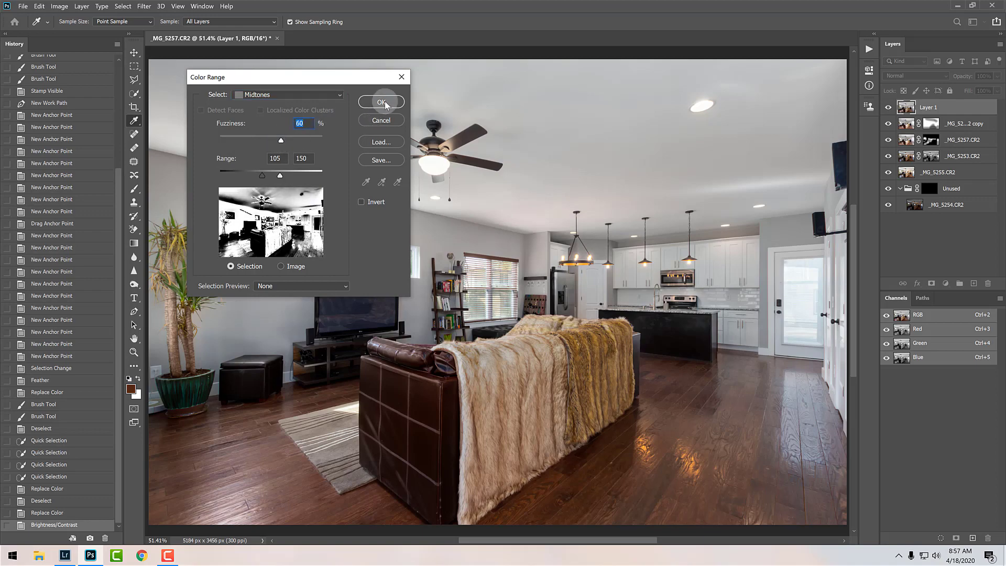
left_click(382, 102)
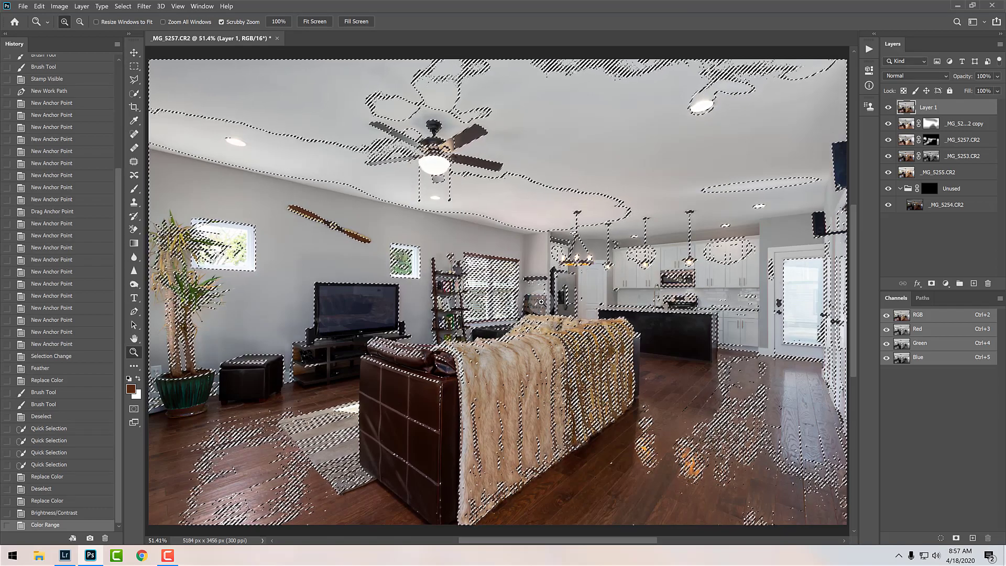
- Feather the midtone selection by 150 pixels
key("shift+F6")
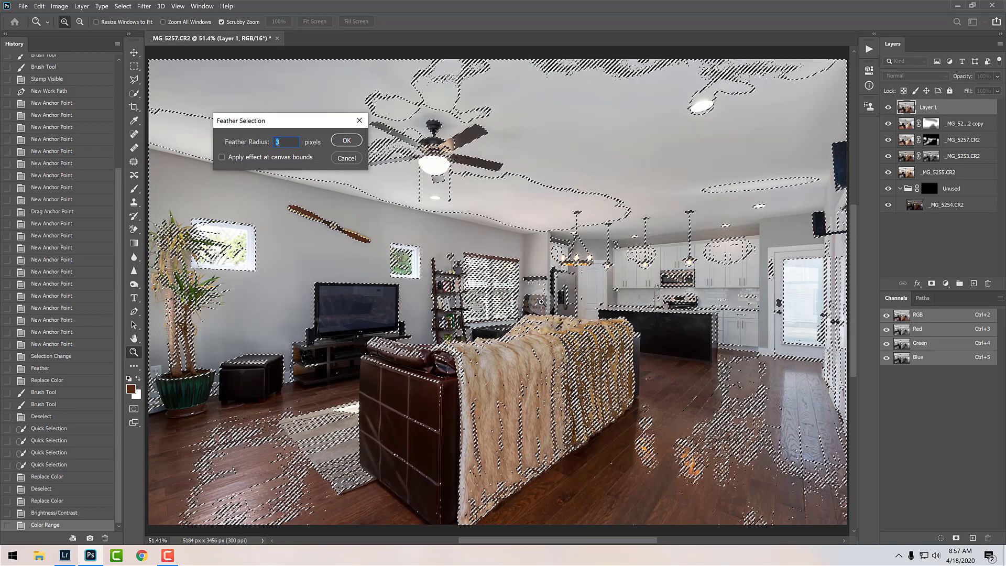
type("1")
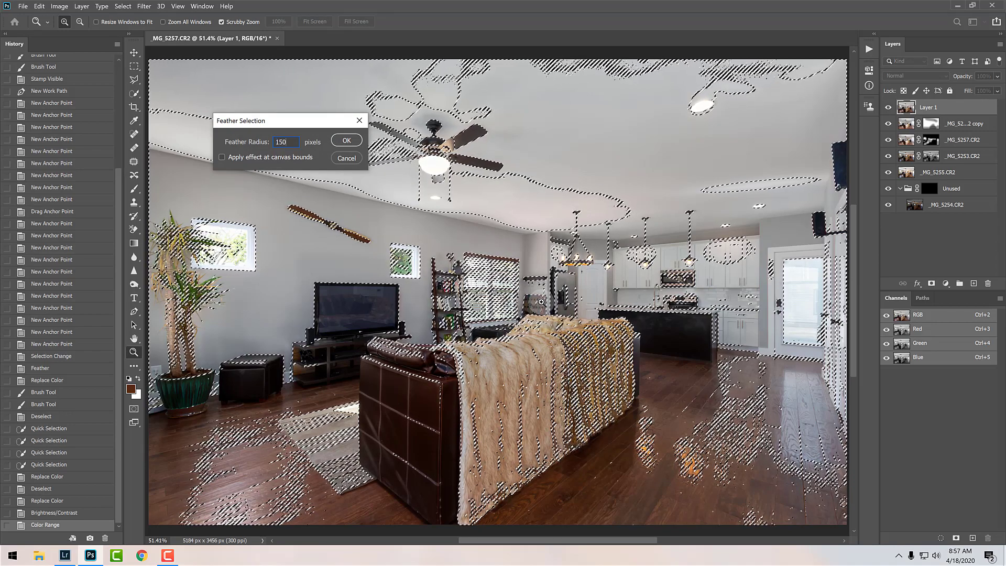
type("50")
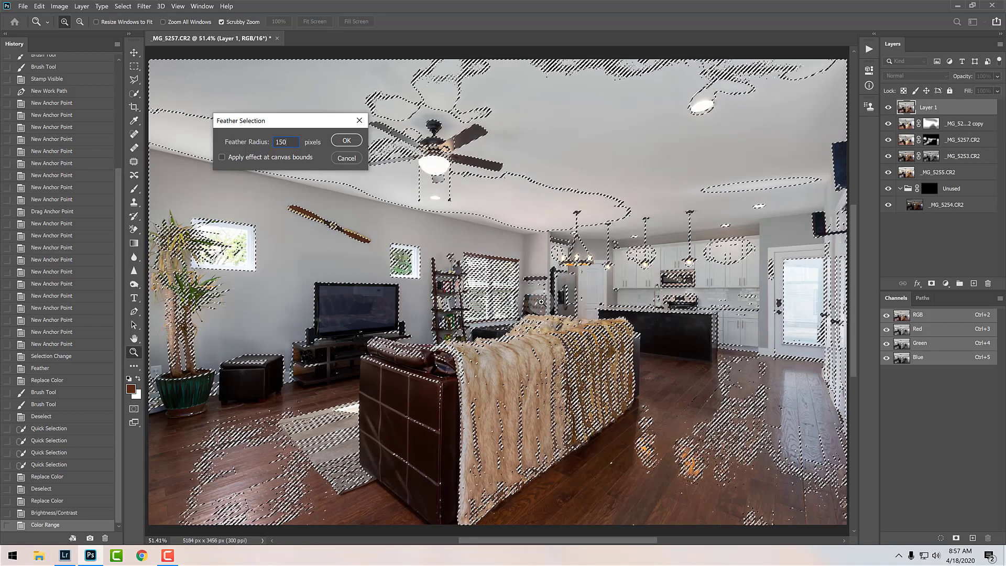
key("Return")
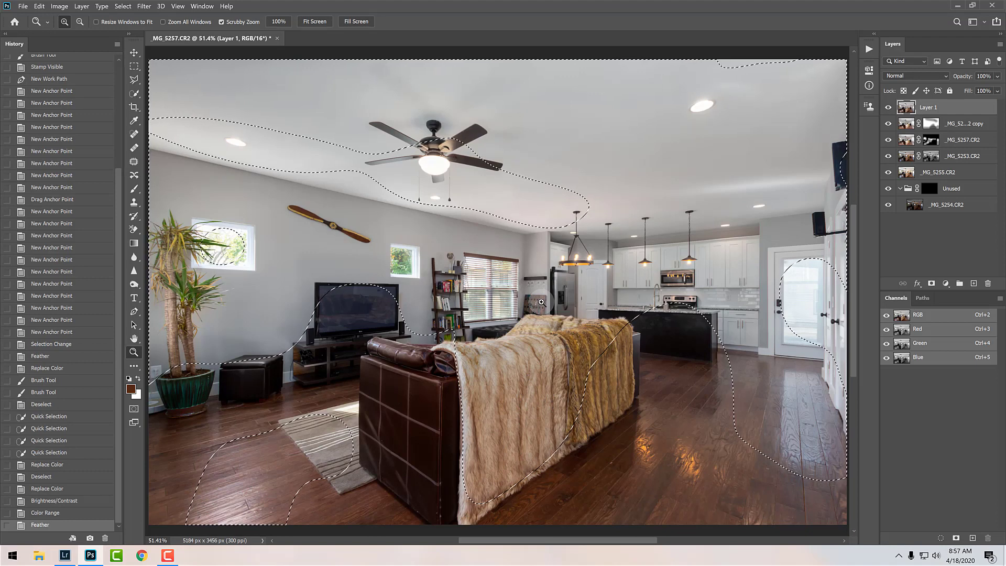
- Brighten the selected midtones with a raised midpoint in Curves, anchoring the shadows at input 19, output 21
key("ctrl+m")
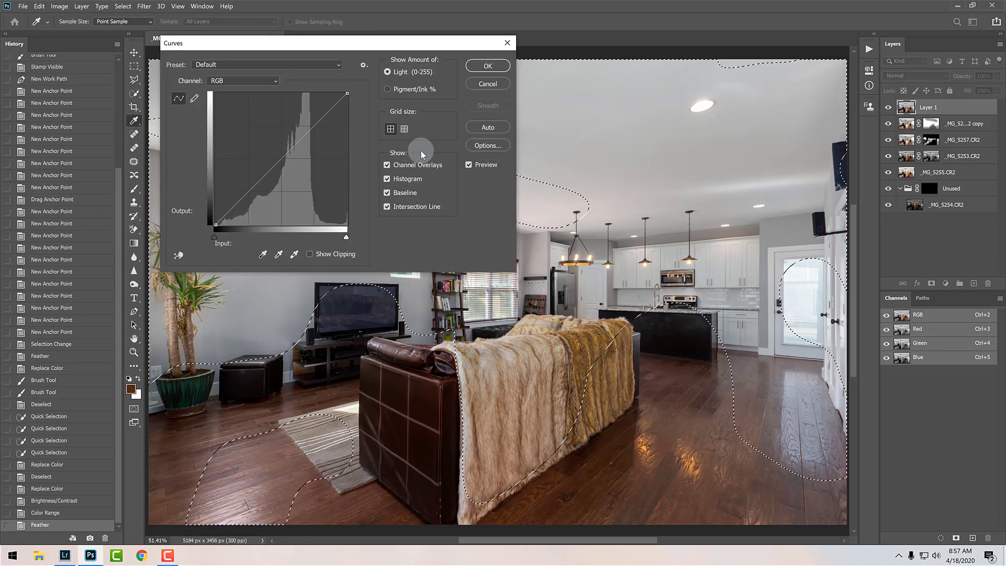
left_click_drag(314, 42, 476, 265)
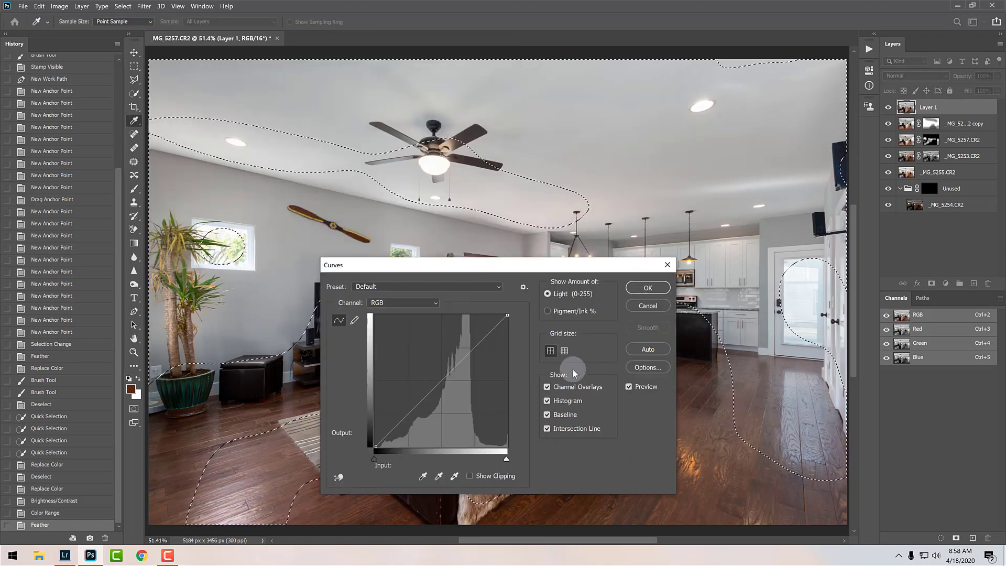
left_click_drag(440, 375, 440, 366)
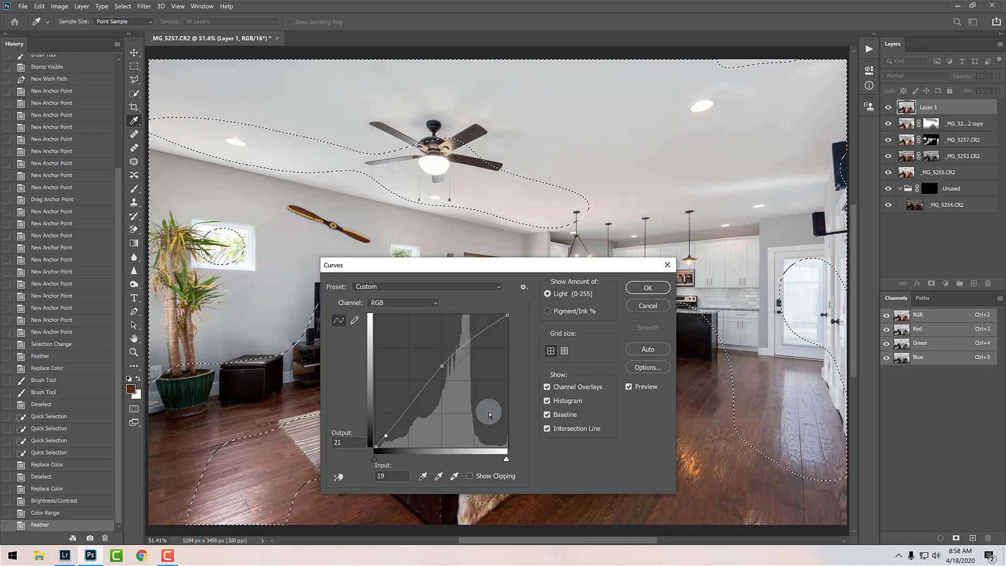
- Toggle the Curves preview off and on to compare the room before and after the brightening
left_click(642, 389)
left_click(642, 389)
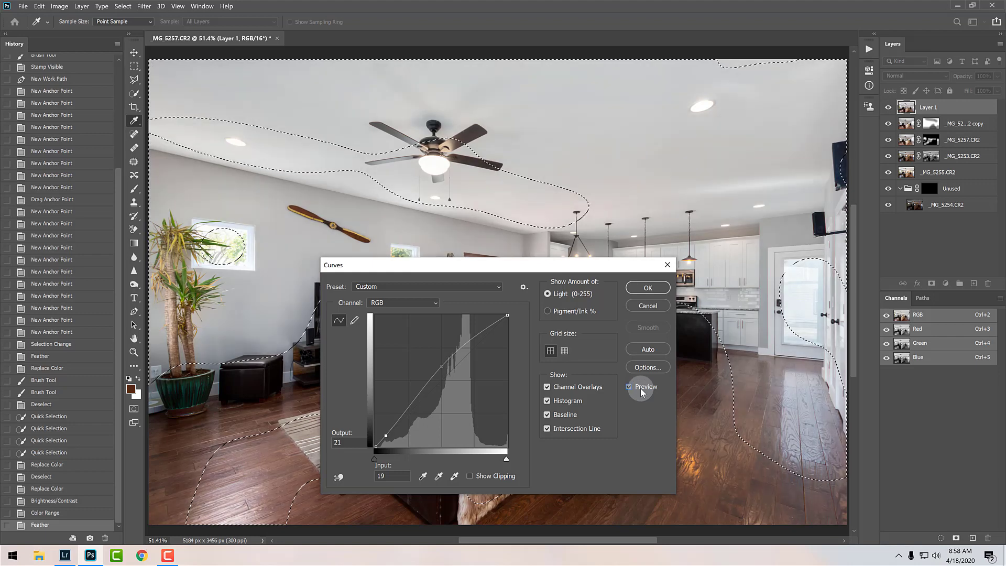
left_click(641, 389)
left_click(642, 389)
left_click(641, 389)
left_click(642, 389)
left_click(641, 389)
left_click(642, 389)
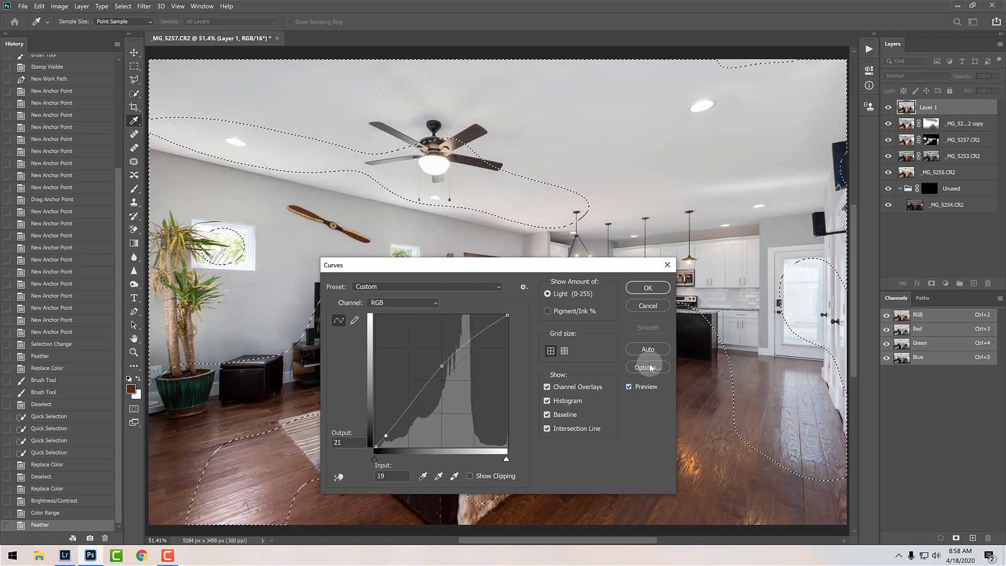
- Apply the Curves brightening and deselect the midtones
left_click(648, 287)
key("z")
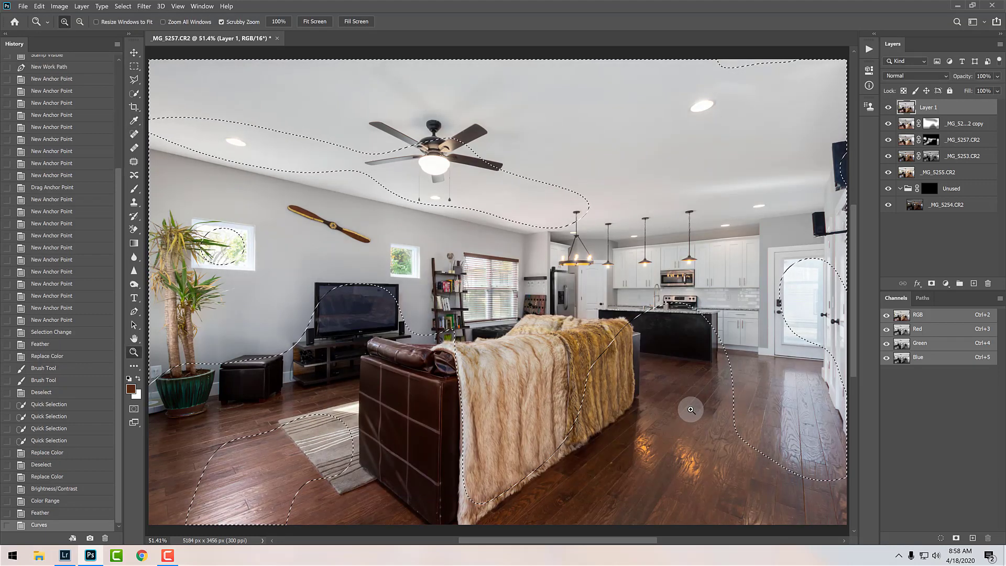
key("ctrl+d")
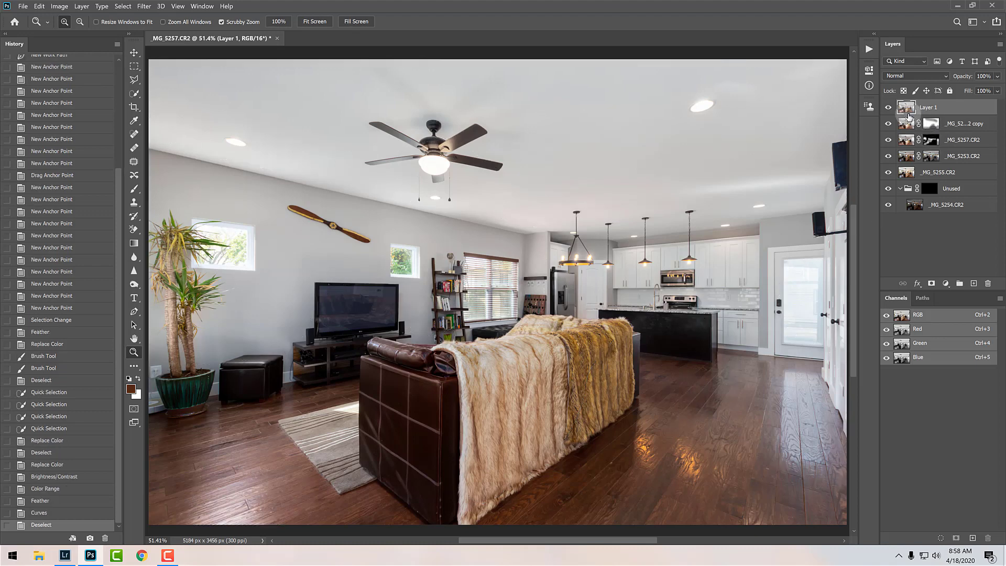
- Hide and show Layer 1 to compare the retouched image with the blended layers beneath
left_click(889, 107)
left_click(889, 108)
left_click(889, 107)
left_click(889, 107)
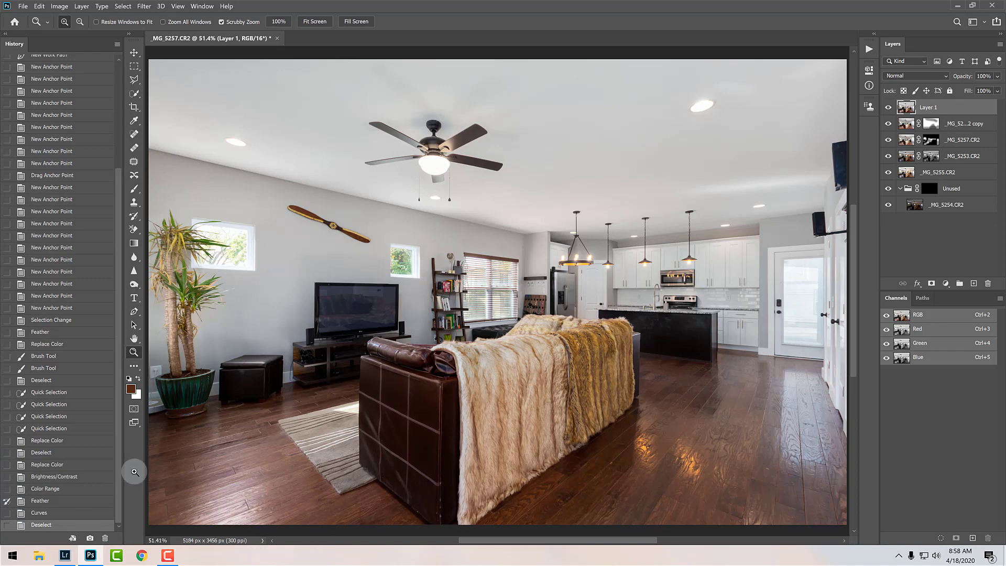
- Paint back the Feather history state with a 1174 px History Brush over the overbright back wall, floor and door areas
left_click(7, 501)
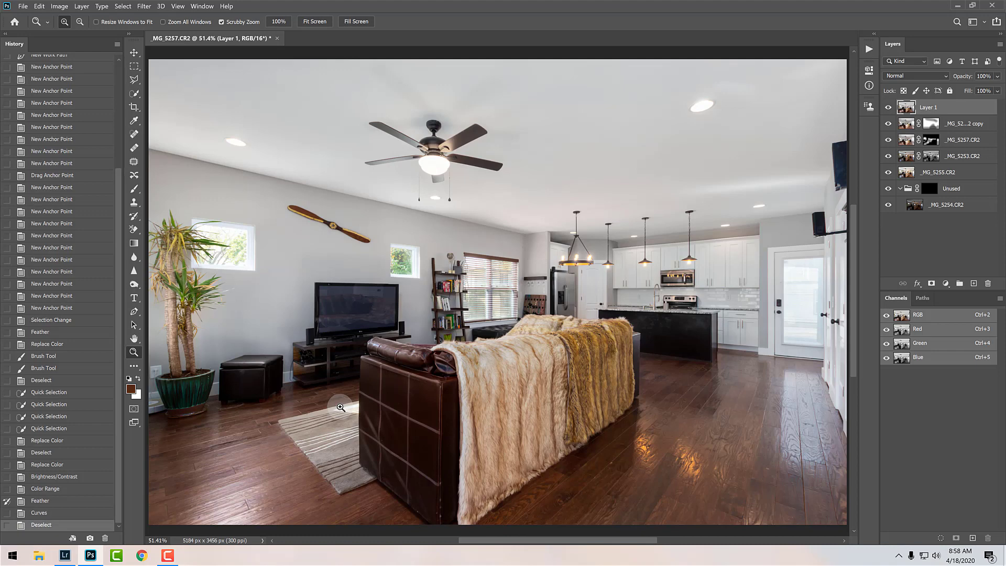
key("y")
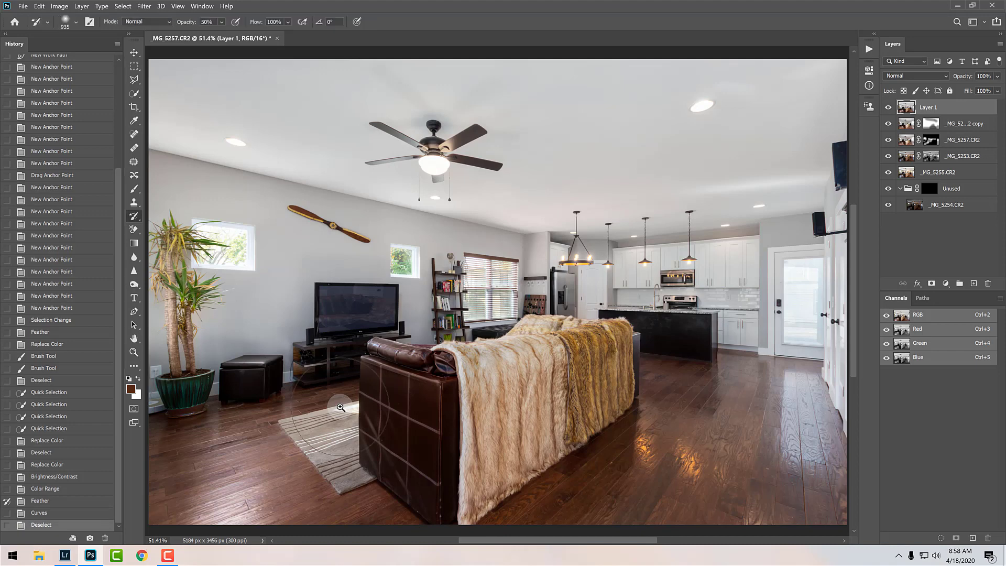
right_click(266, 271, "alt")
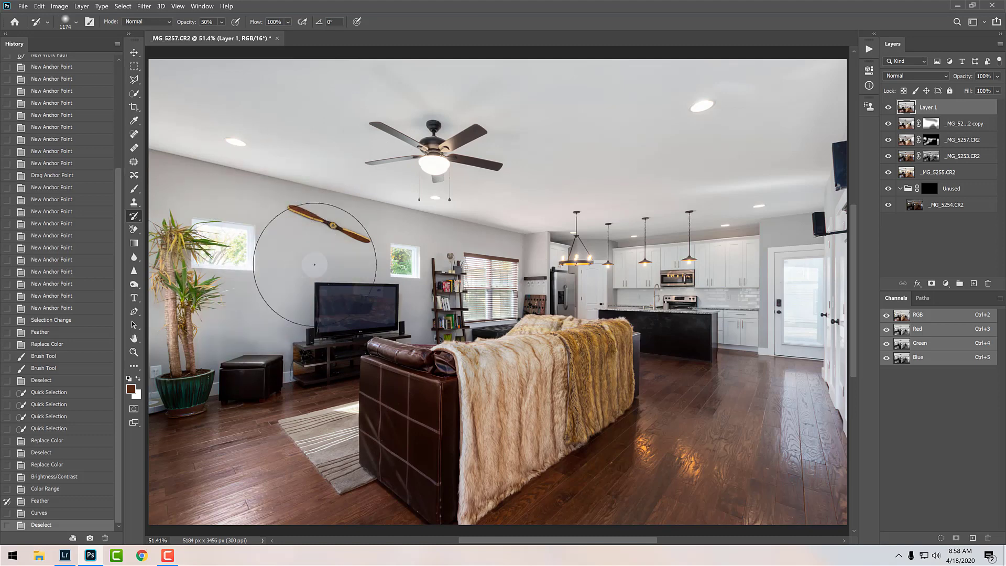
mouse_move(542, 251)
left_mouse_down()
mouse_move(208, 226)
mouse_move(490, 274)
mouse_move(230, 226)
mouse_move(503, 290)
left_mouse_up()
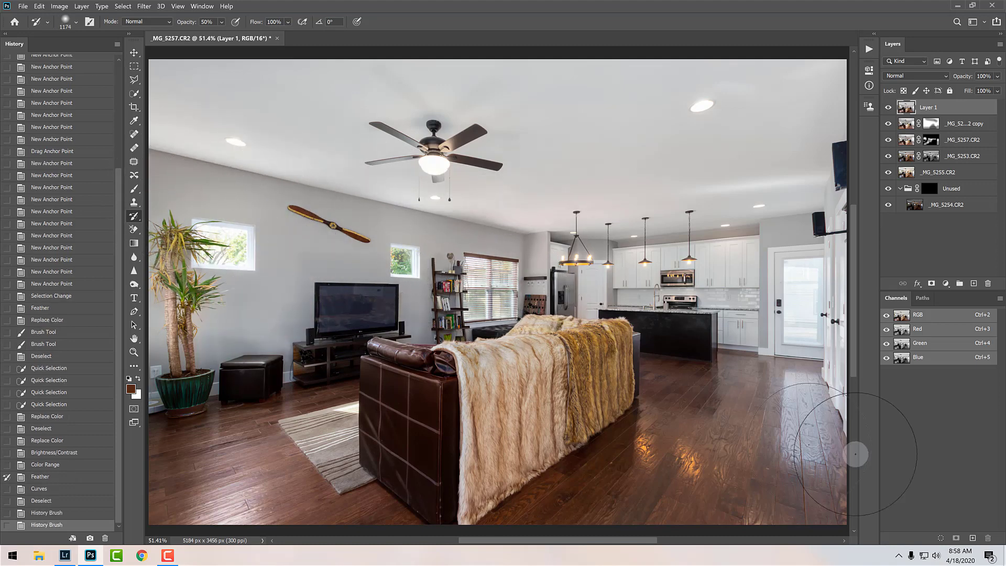
left_click_drag(849, 449, 804, 431)
left_click_drag(812, 466, 835, 370)
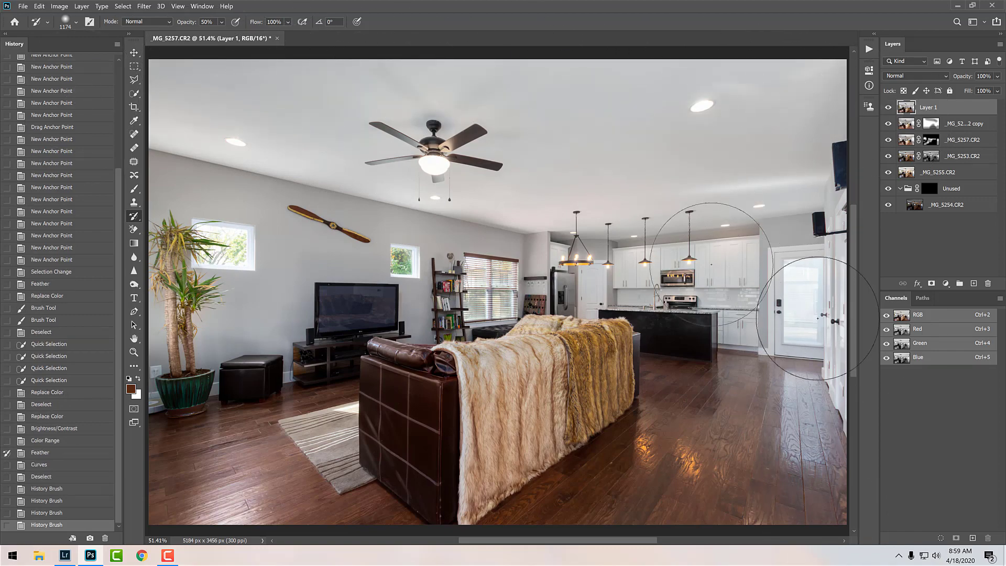
- Examine the window with the blinds up close, then compare the whole image with Layer 1 hidden and shown
key("z")
left_click_drag(479, 280, 511, 280)
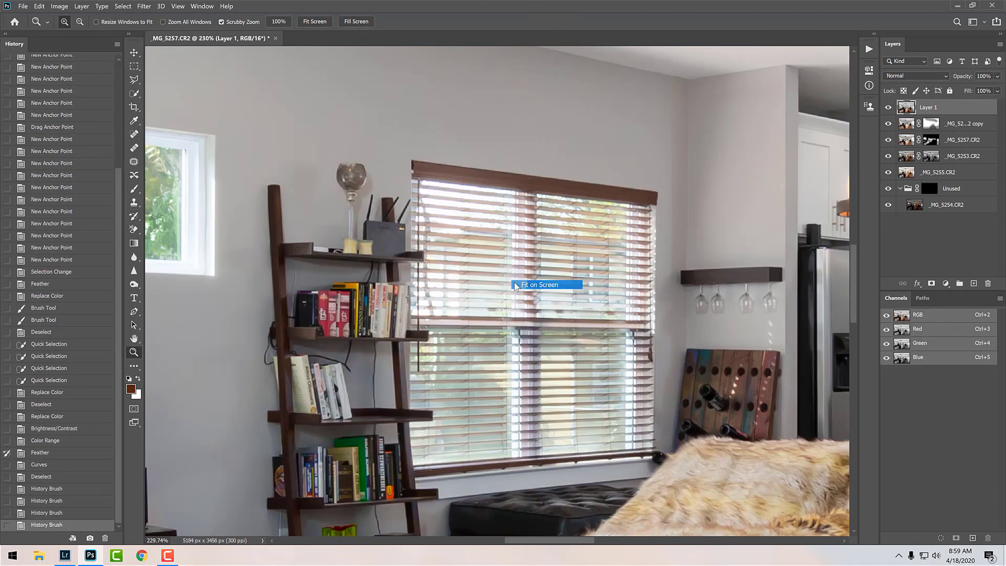
left_click(511, 280, "alt")
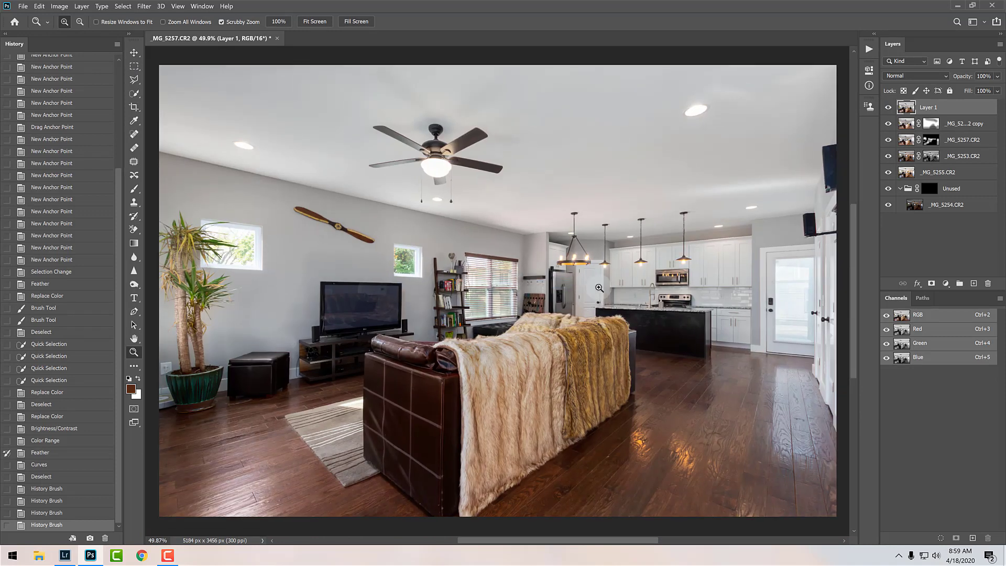
left_click_drag(600, 288, 596, 287)
left_click(888, 107)
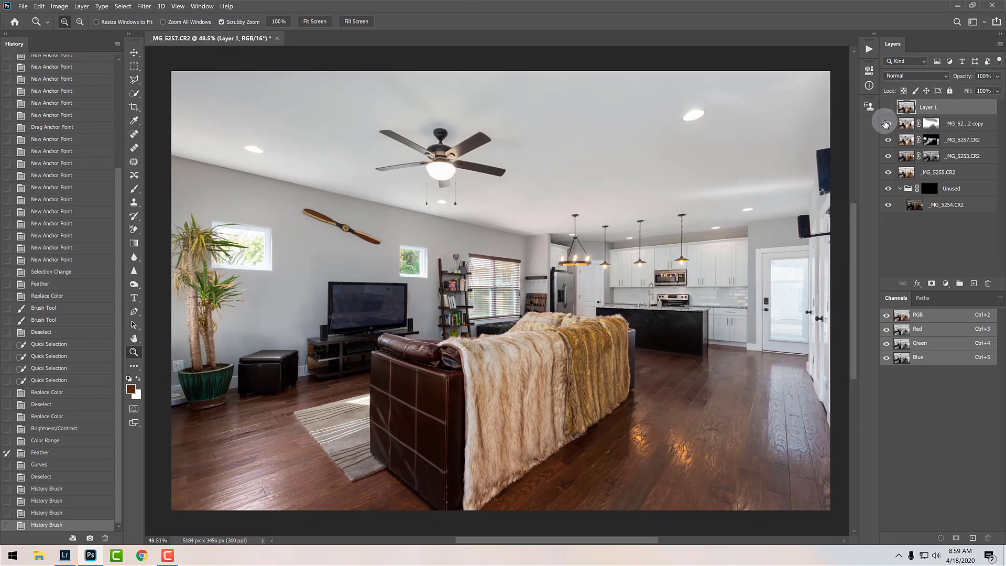
mouse_move(887, 123)
left_mouse_down()
mouse_move(886, 157)
mouse_move(886, 109)
left_mouse_up()
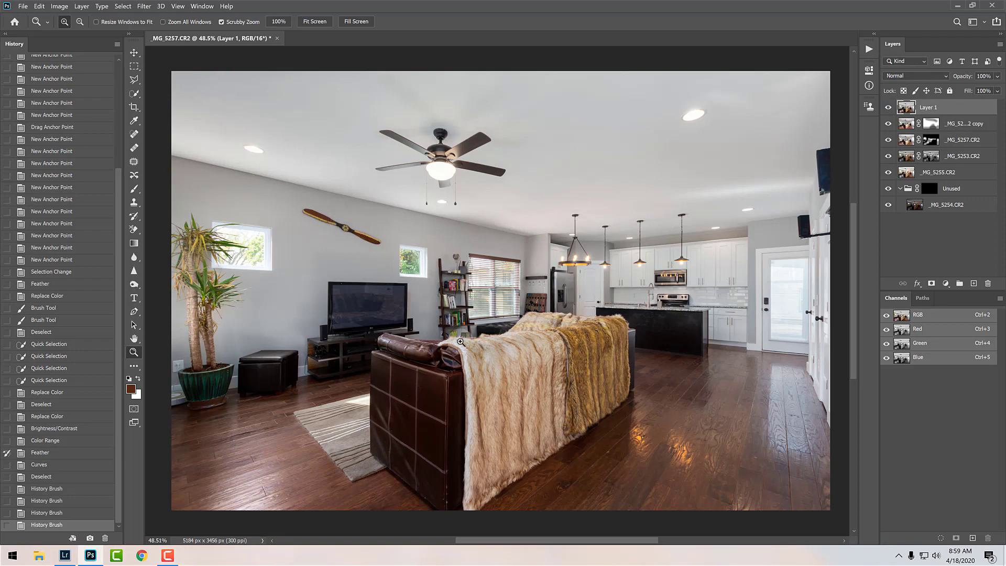
- Inspect the leather sofa cushion beside the fur throw up close, comparing it with Layer 1 hidden and shown
left_click_drag(461, 343, 483, 377)
right_click(440, 303)
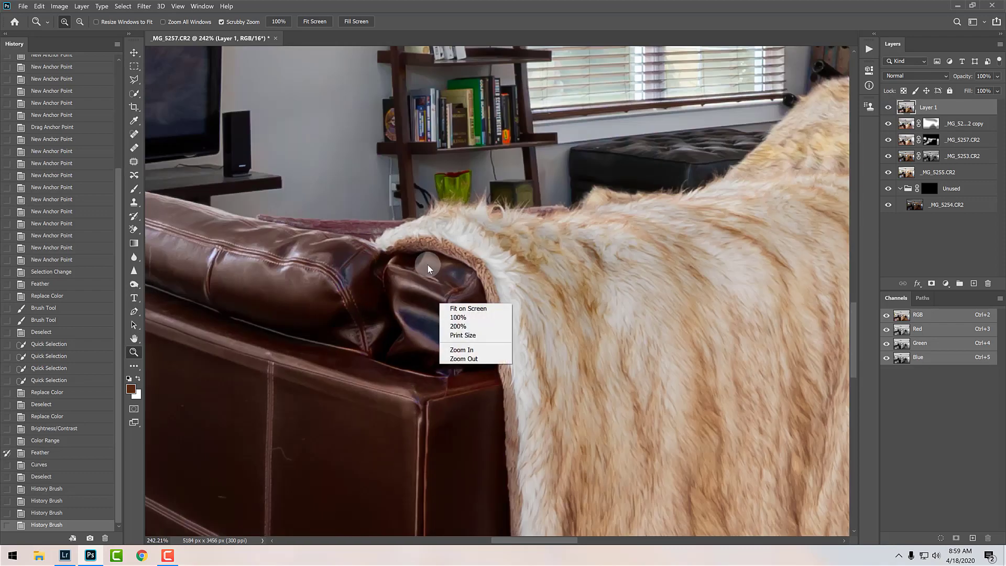
key("Escape")
left_click(890, 106)
left_click(893, 107)
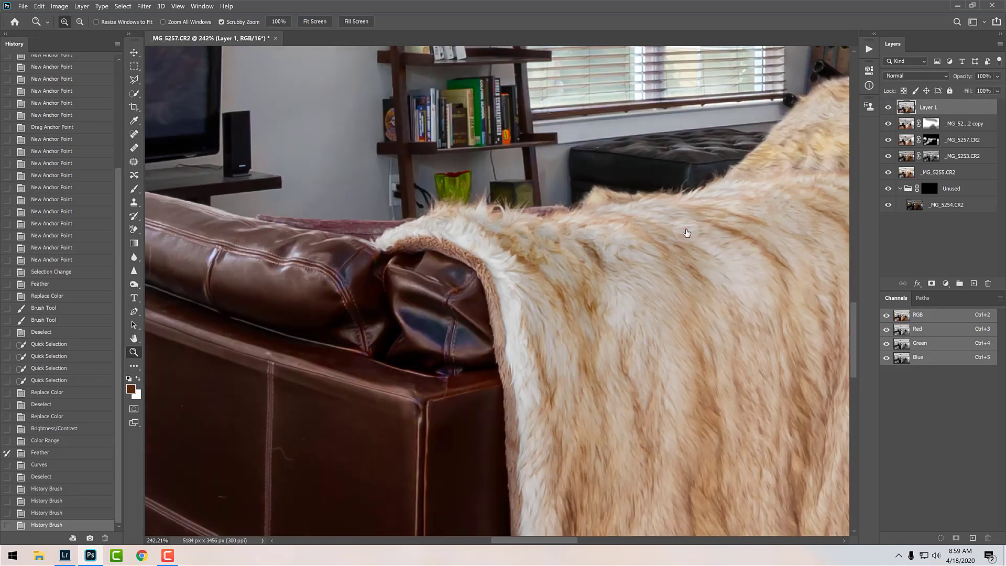
- Paint sampled brown over the blue reflections on the leather cushions with a 99 px brush in Color mode at 50% opacity
key("b")
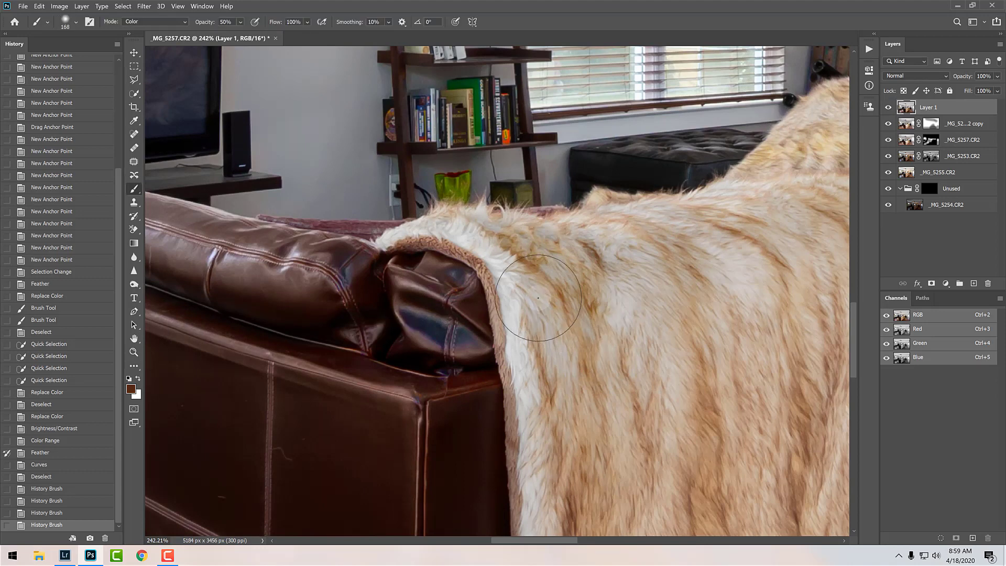
right_click(438, 317, "alt")
right_click(415, 297, "shift")
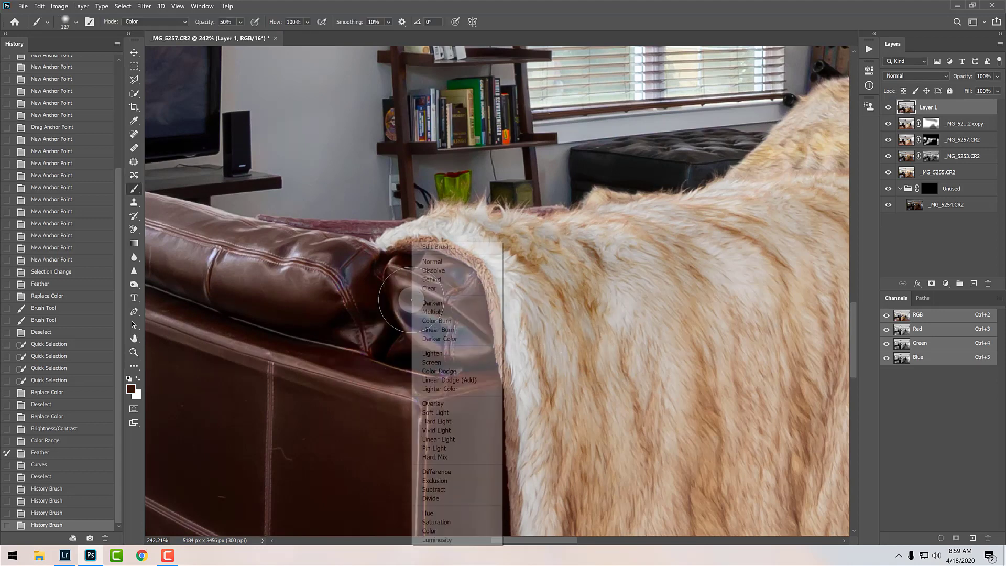
left_click(438, 521)
right_click(414, 313, "alt")
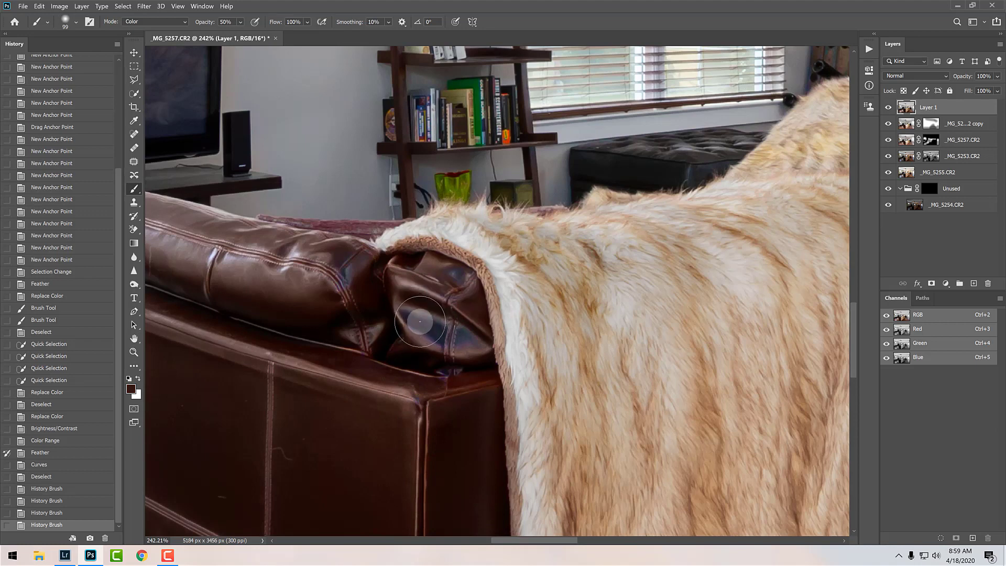
mouse_move(414, 322)
left_mouse_down()
mouse_move(426, 337)
mouse_move(440, 304)
mouse_move(337, 288)
mouse_move(565, 368)
mouse_move(336, 313)
left_mouse_up()
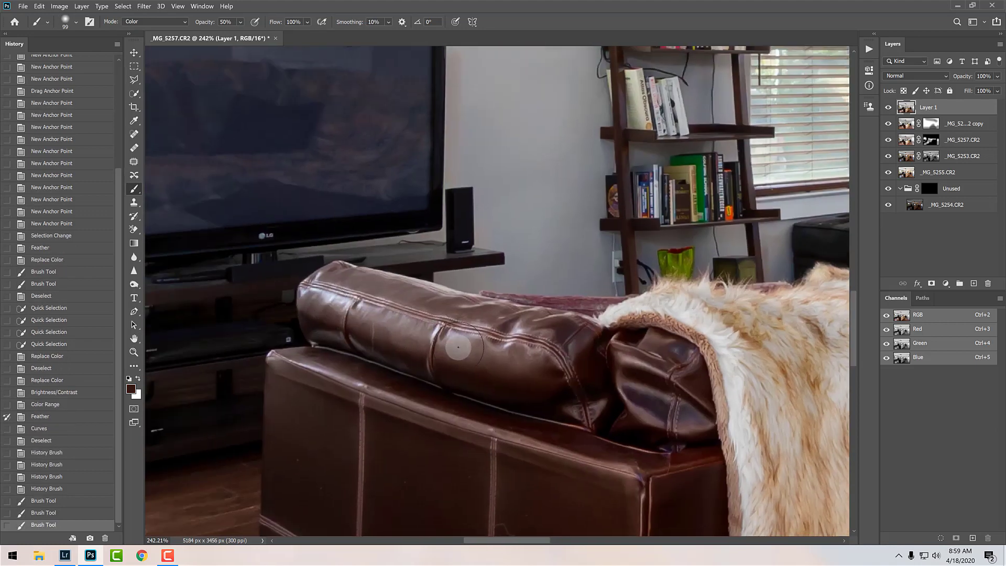
left_click_drag(629, 385, 666, 414)
mouse_move(655, 370)
left_mouse_down()
mouse_move(679, 422)
mouse_move(673, 378)
mouse_move(673, 393)
left_mouse_up()
left_click_drag(673, 393, 672, 379)
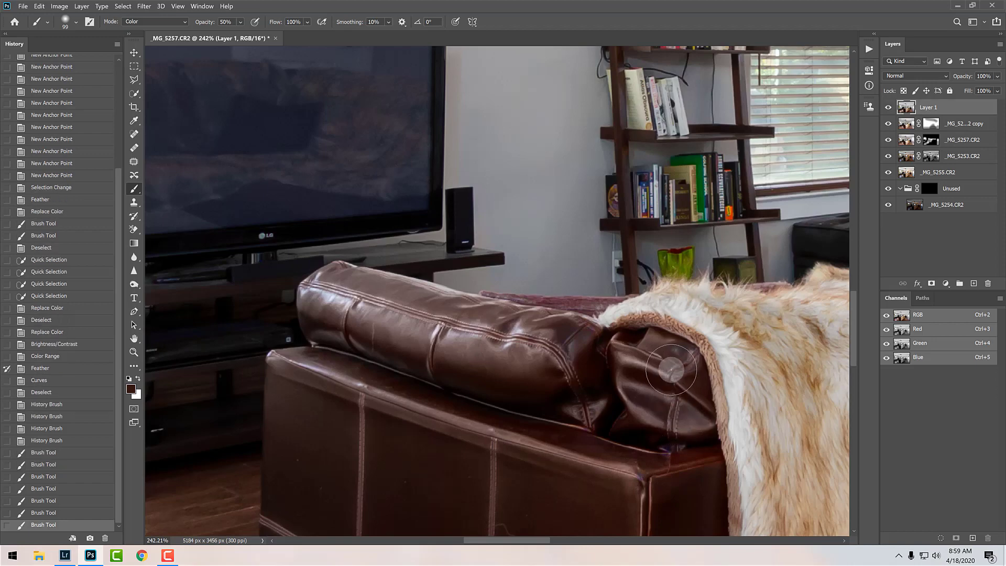
- Check the recolored sofa cushion up close and within the whole image at several magnifications
key("z")
key("ctrl+minus")
key("ctrl+minus")
key("ctrl+minus")
key("ctrl+minus")
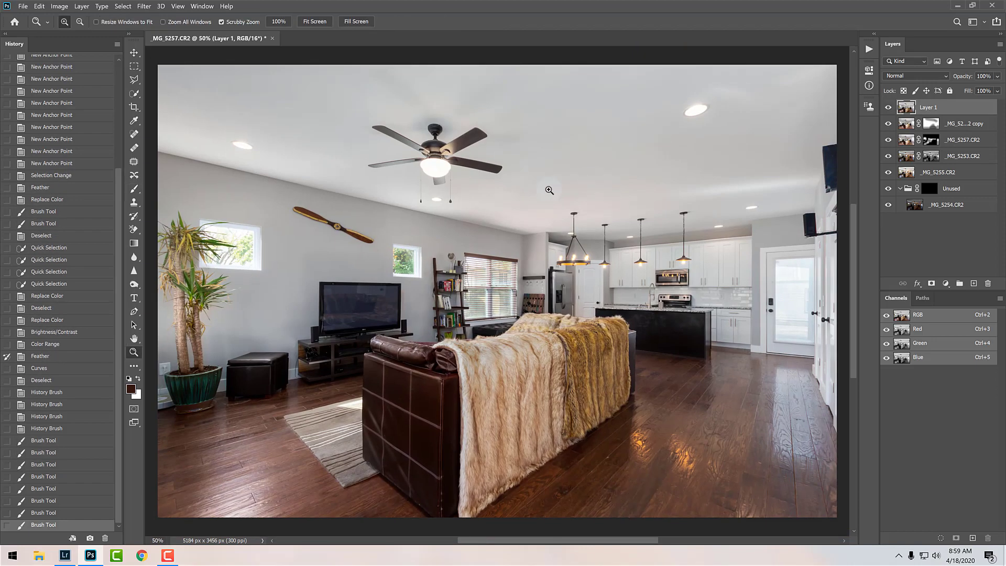
left_click_drag(435, 357, 483, 368)
right_click(482, 367)
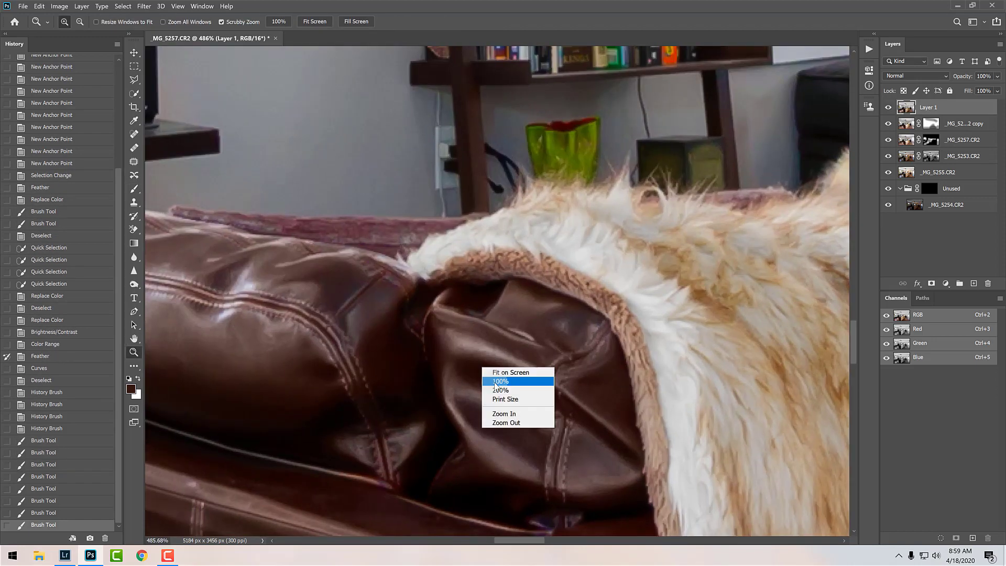
left_click(495, 378)
right_click(490, 271)
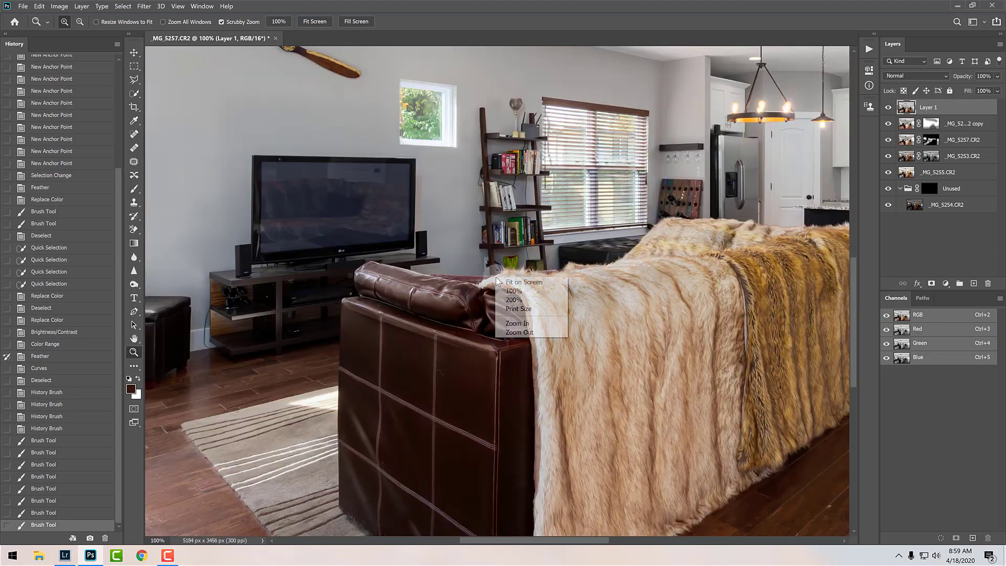
left_click(514, 276)
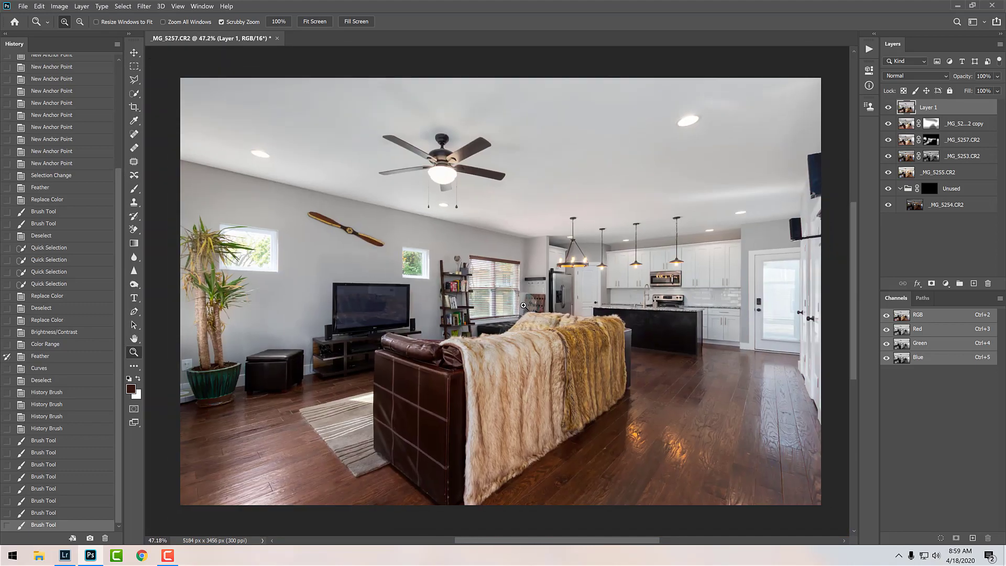
- Outline the TV screen with a four-point Pen path and convert it into a feathered selection
left_click_drag(403, 302, 403, 307)
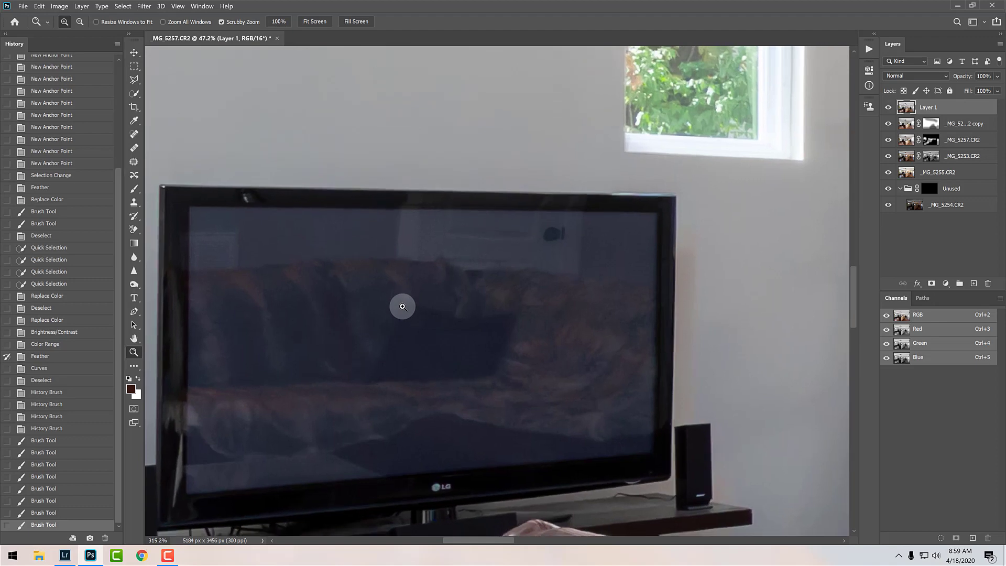
key("p")
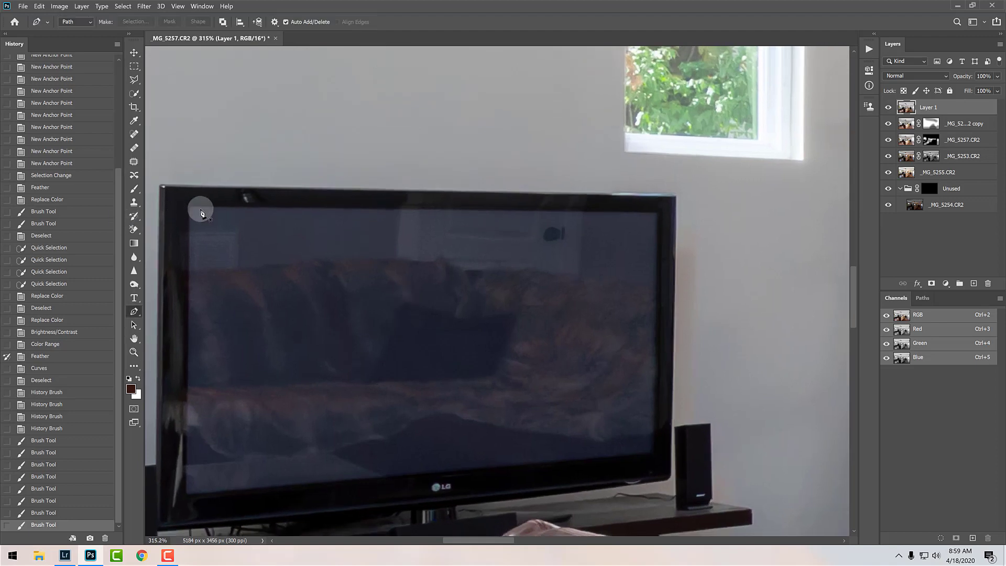
left_click(188, 206)
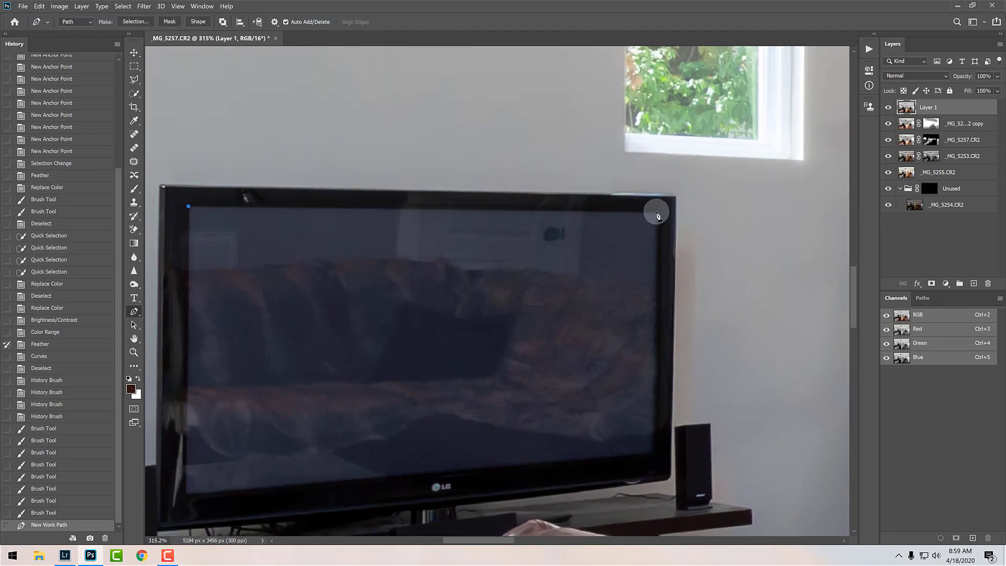
left_click(659, 468)
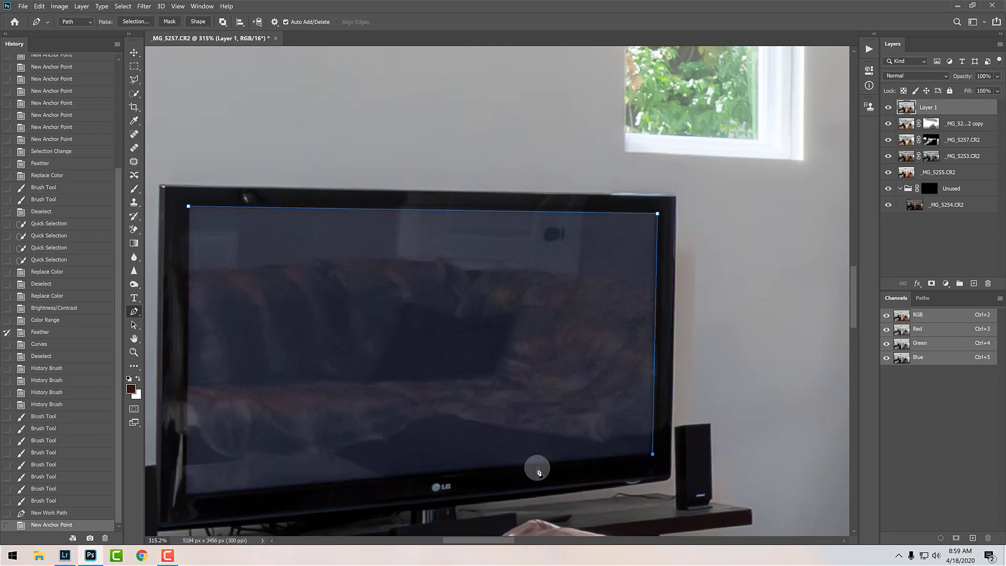
left_click(187, 495)
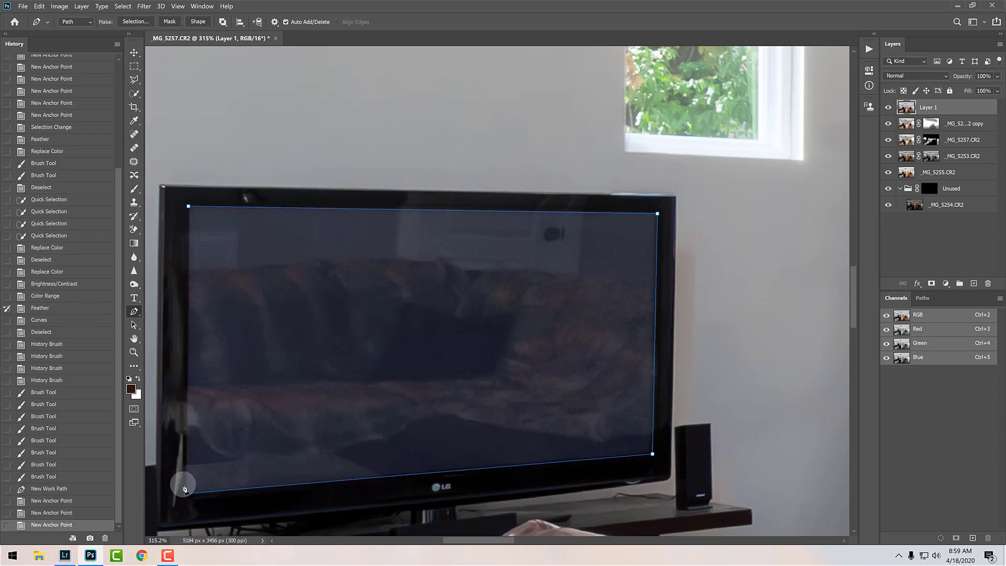
key("ctrl+Return")
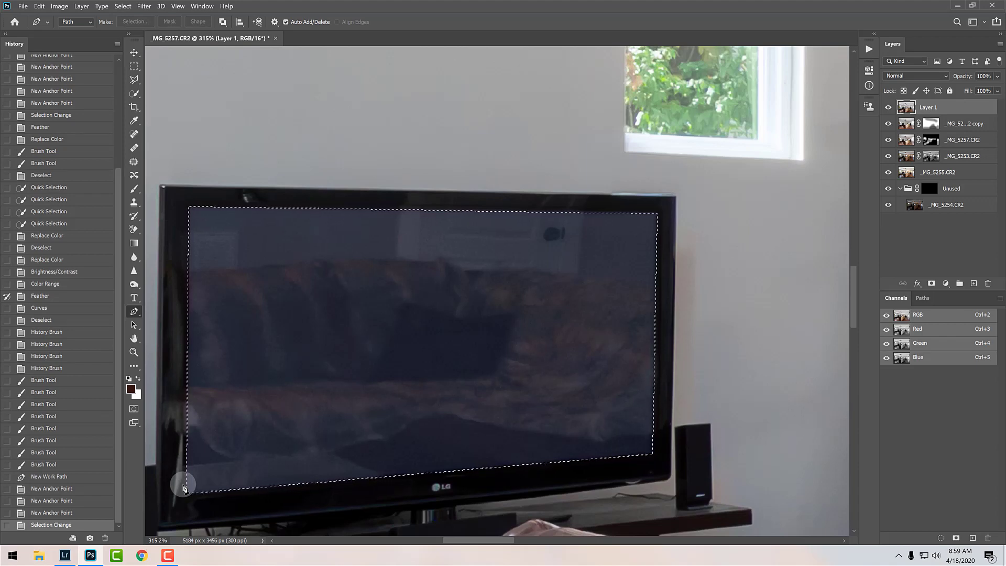
key("shift+F6")
key("Return")
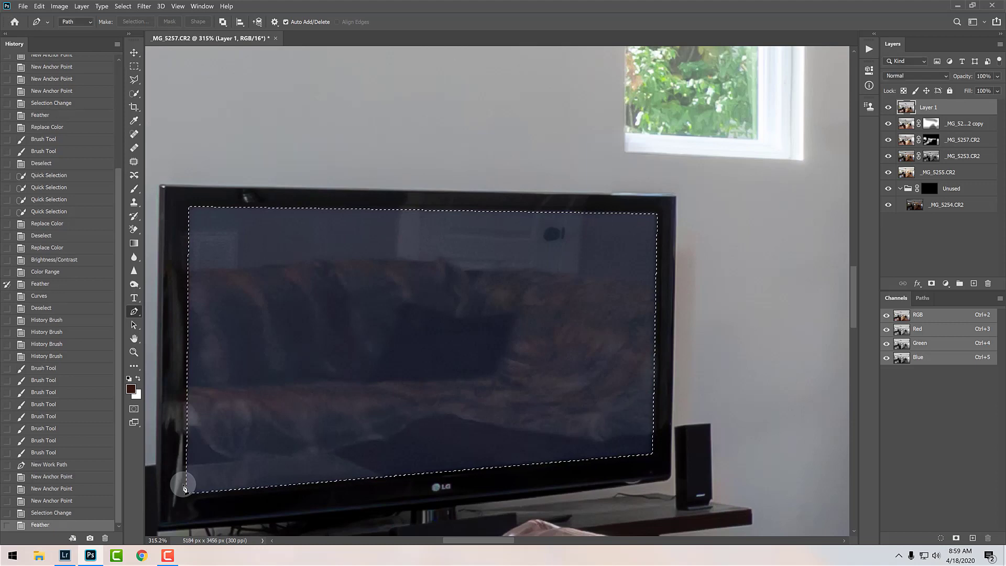
- Base the Gradient tool's new gradient on the Black, White preset from the Basics group
key("g")
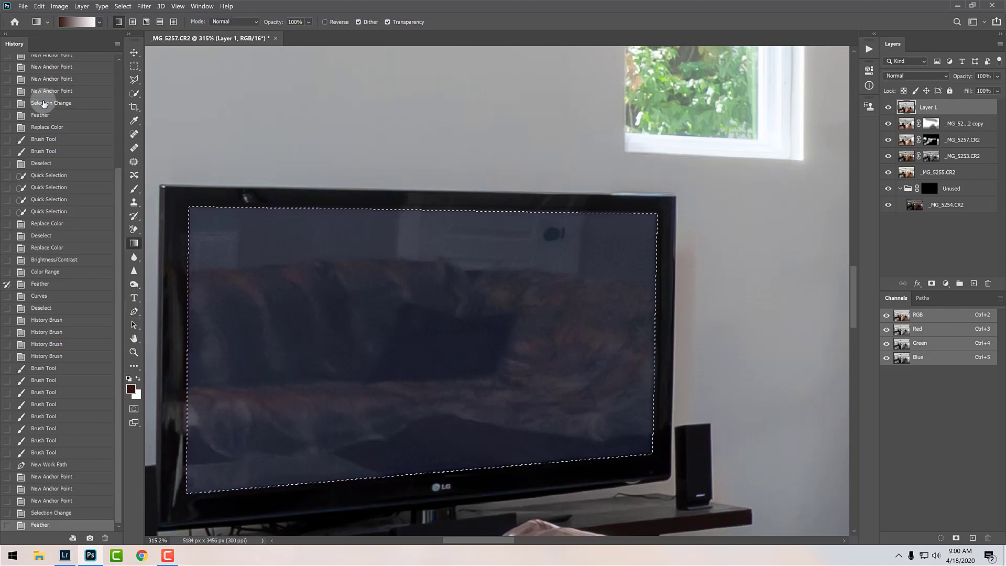
left_click(71, 22)
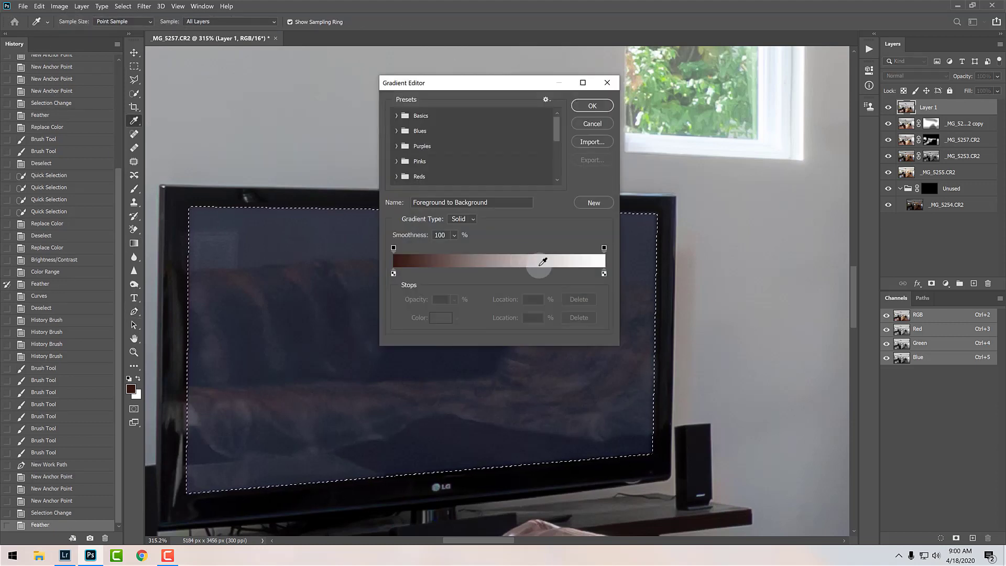
left_click(397, 115)
left_click(444, 133)
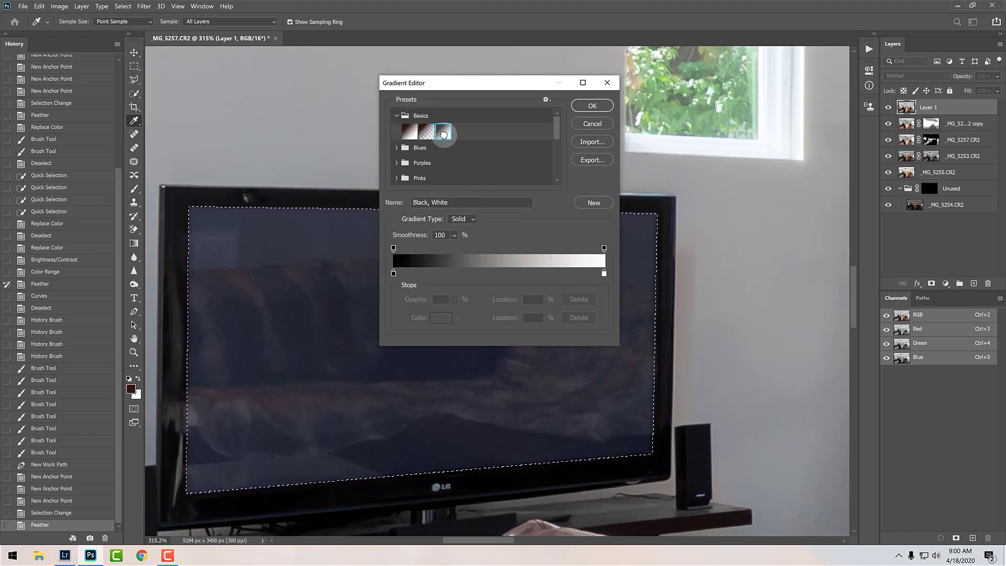
- Try blue-tinted black for the gradient's color stops, giving the end stop black with a blue value of 15
double_click(394, 273)
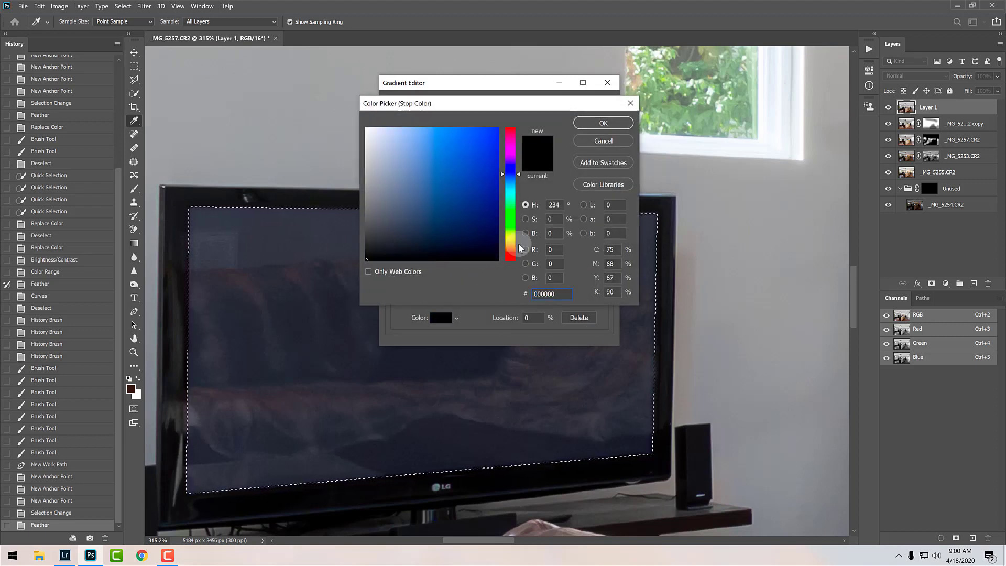
left_click(553, 277)
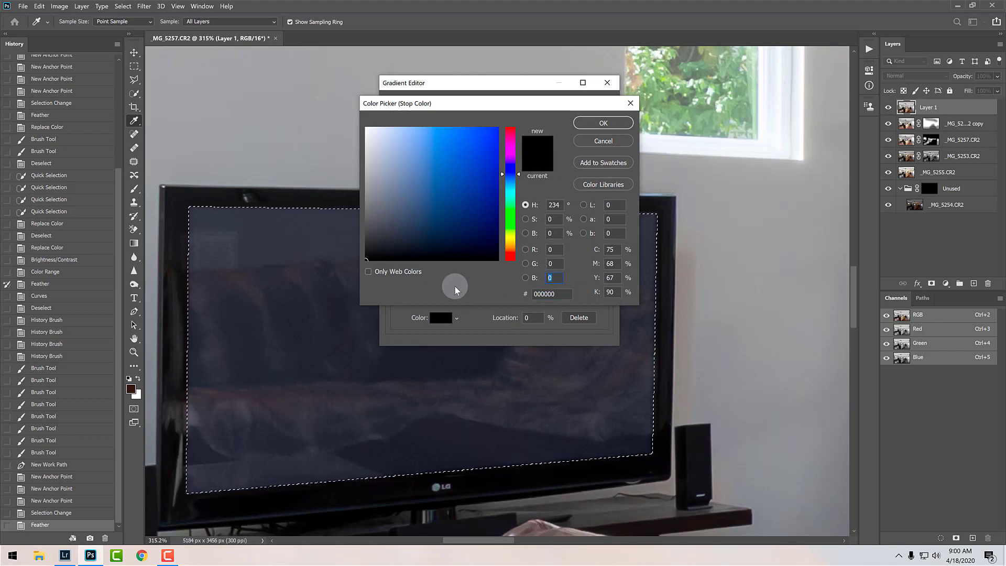
key("Return")
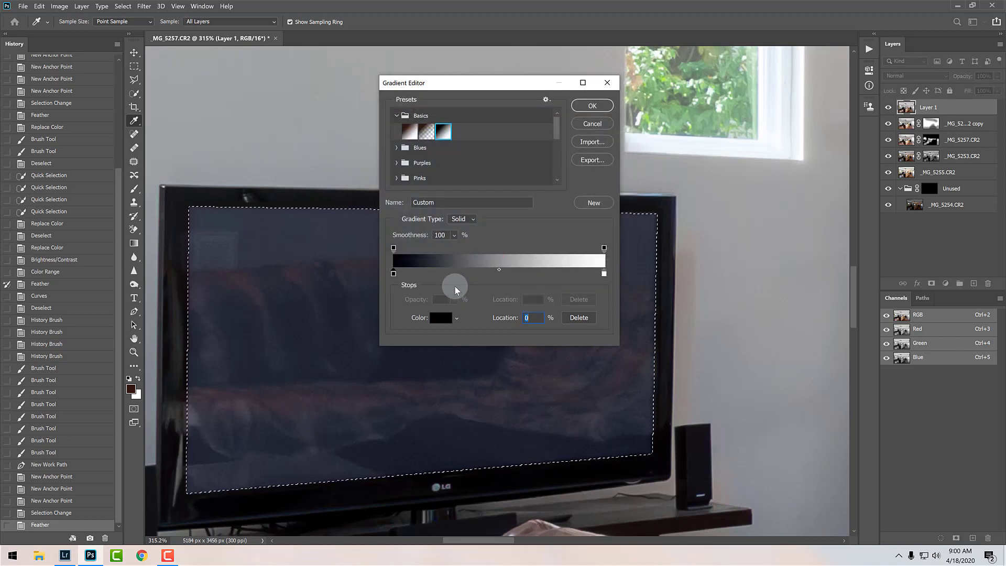
double_click(605, 274)
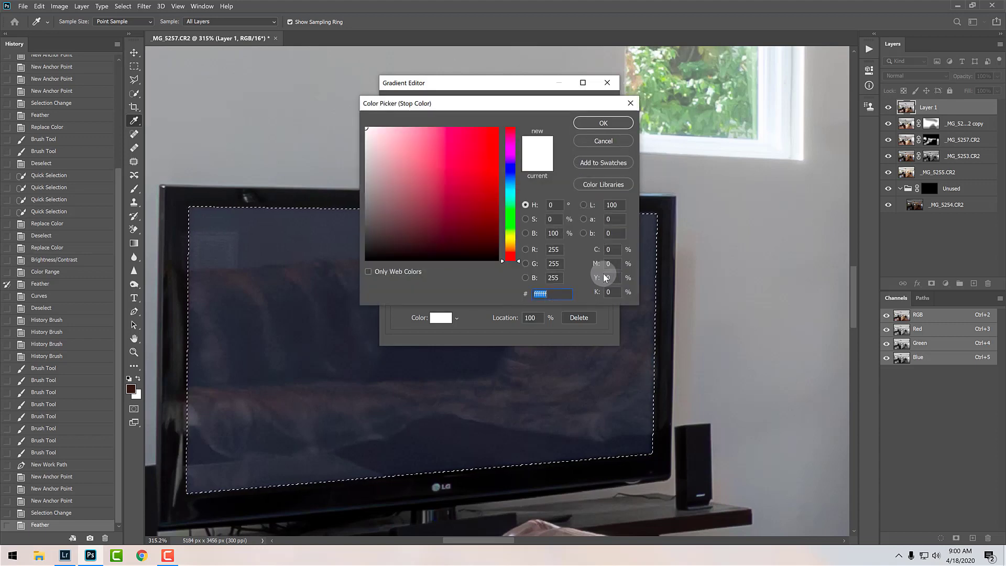
left_click_drag(439, 203, 90, 285)
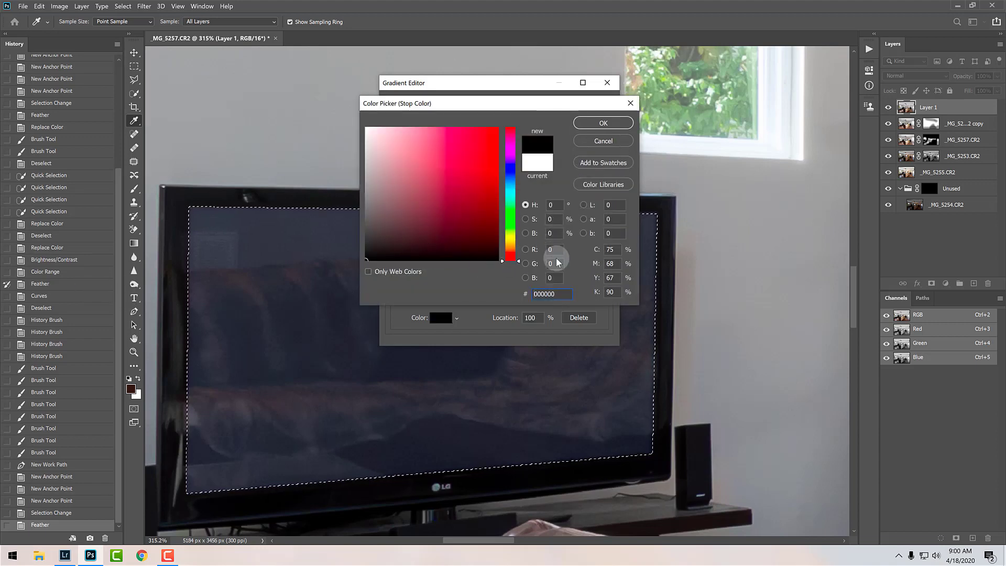
left_click(554, 278)
type("15")
key("Return")
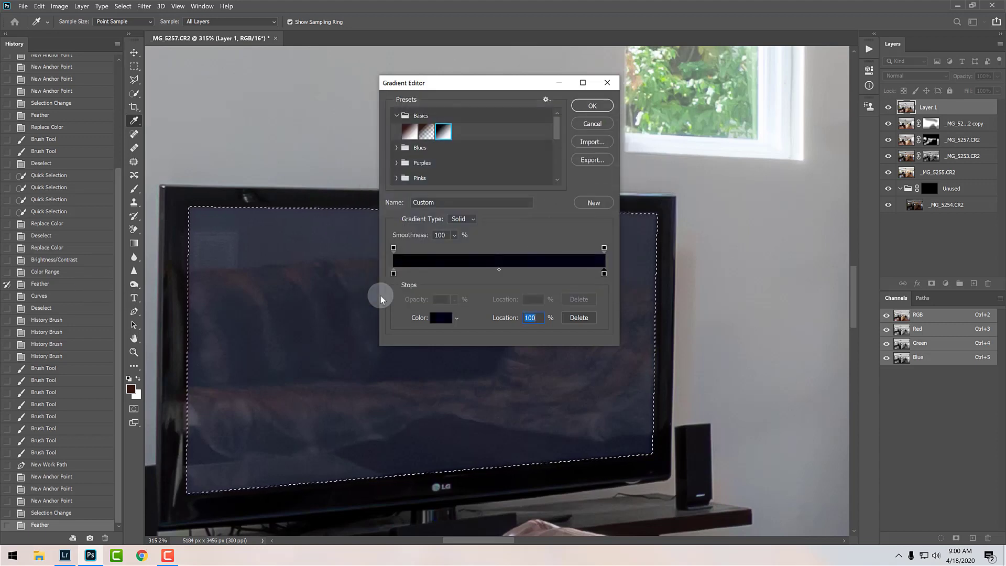
- Recolor the gradient's end stop neutral dark gray and its start stop near-black gray, with the web-only color restriction off
double_click(605, 274)
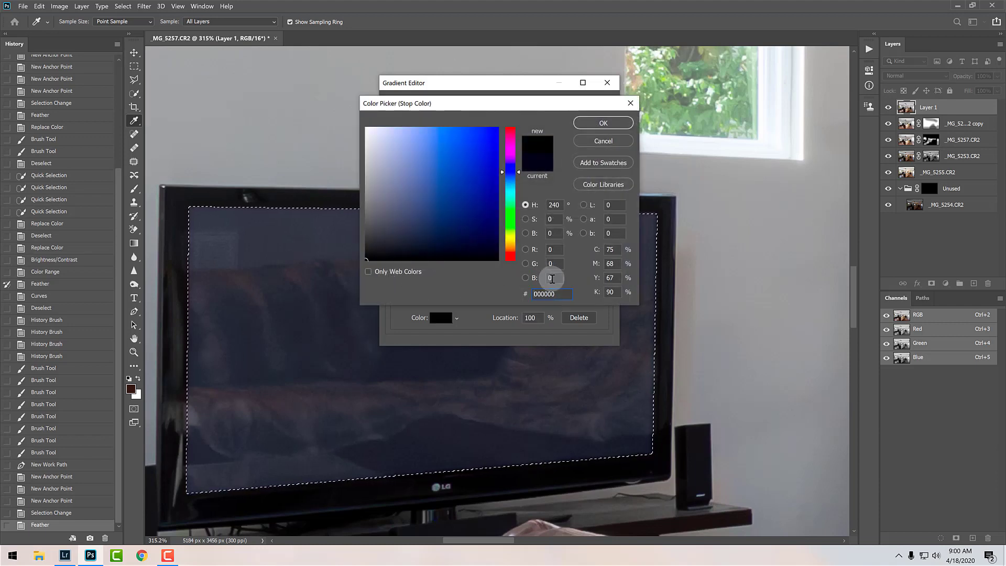
double_click(552, 279)
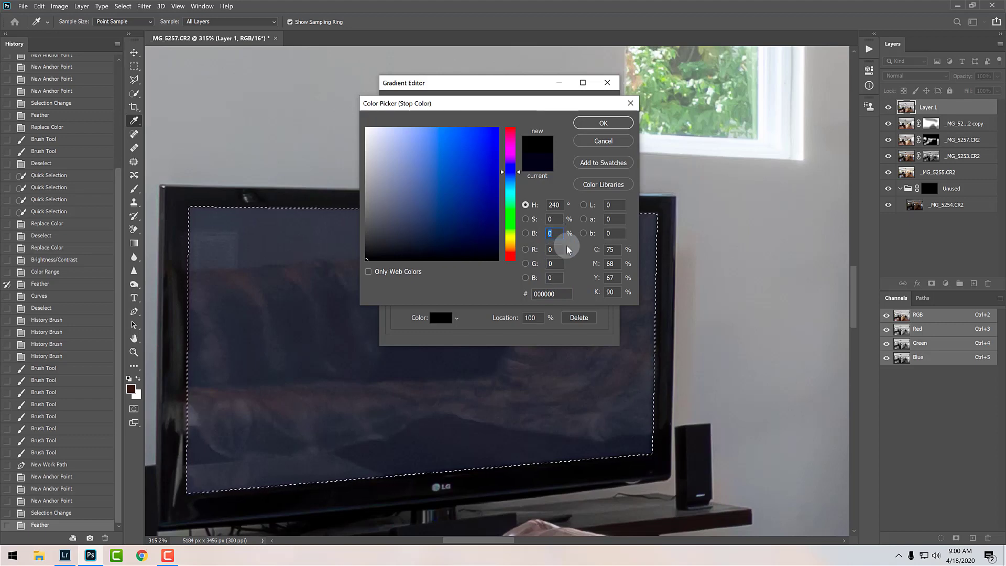
key("Return")
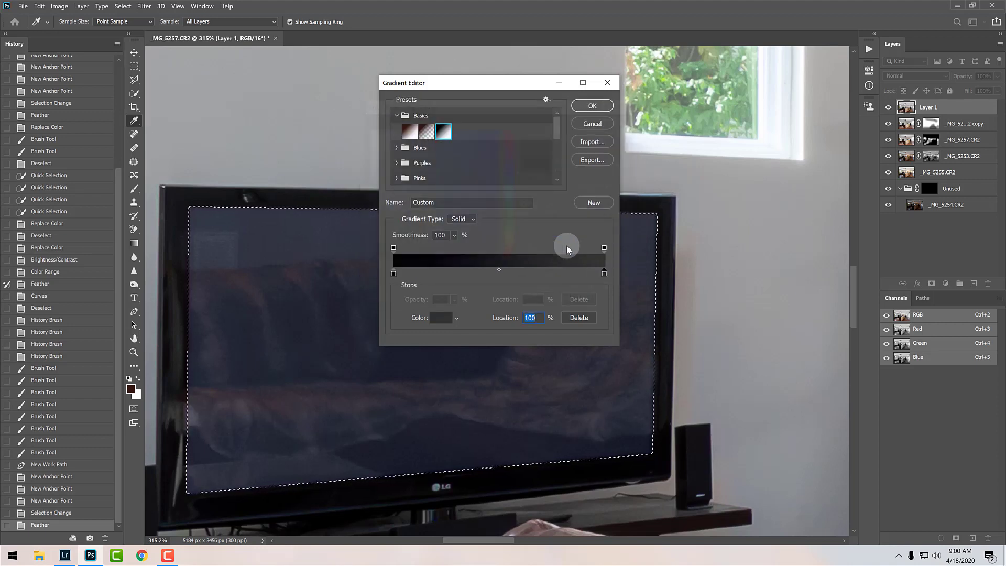
double_click(393, 274)
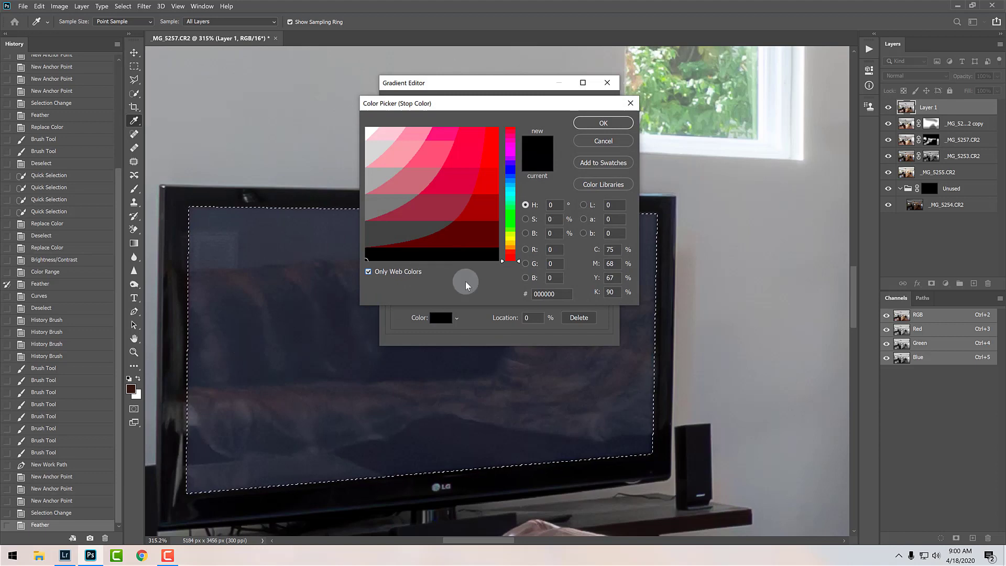
left_click(369, 272)
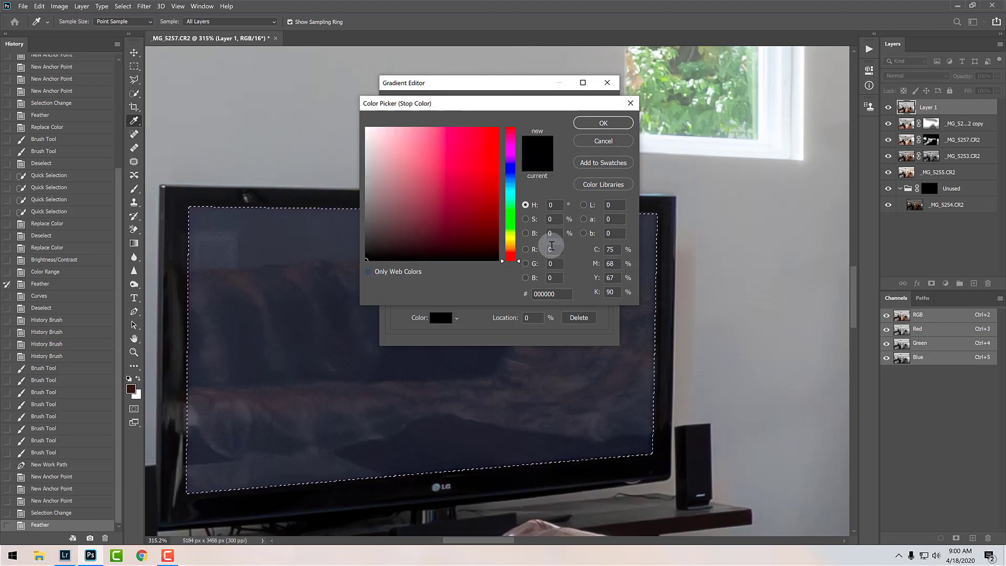
key("Return")
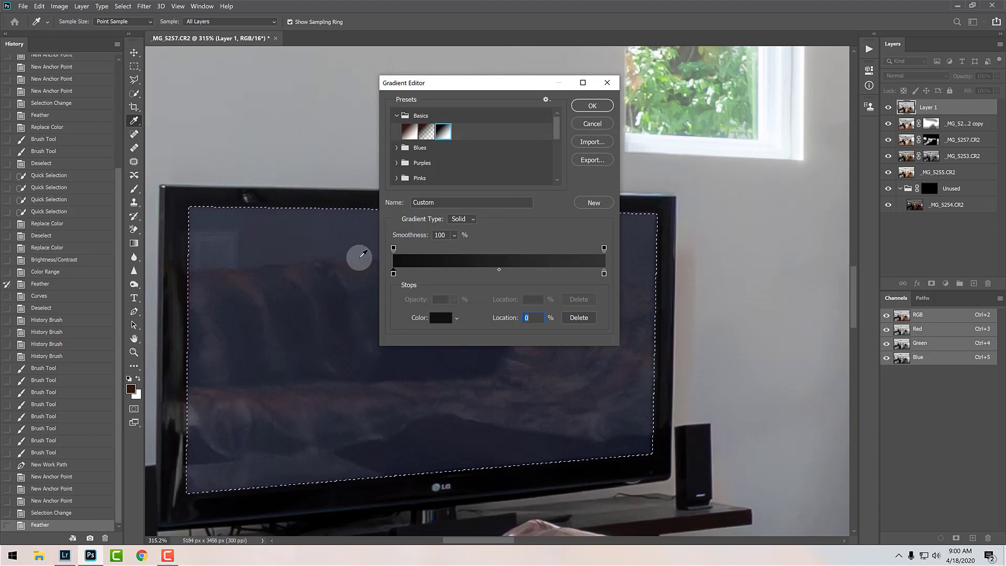
- Save the gradient as a new preset named Blank TV and apply it diagonally across the selected TV screen
left_click(430, 202)
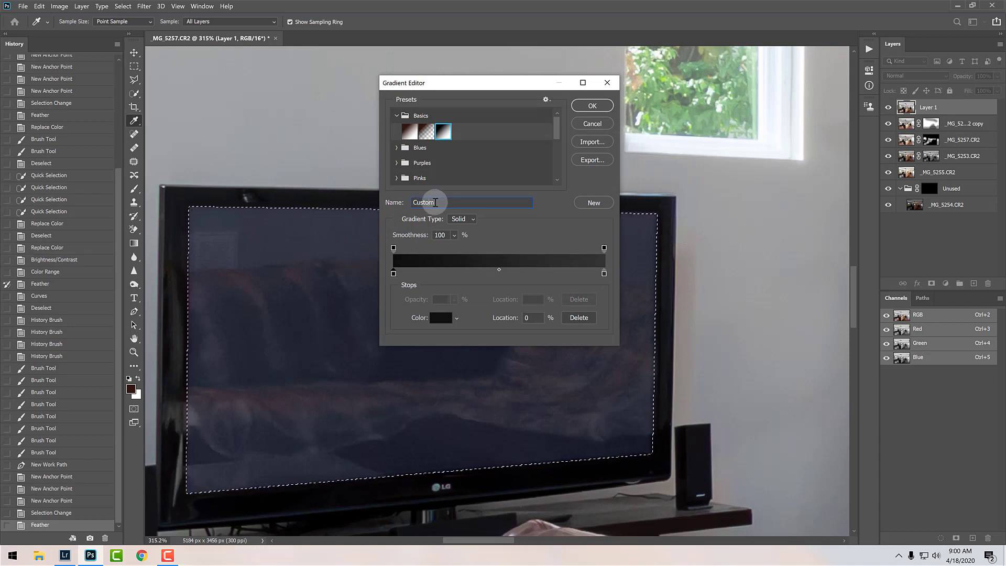
left_click_drag(435, 202, 368, 211)
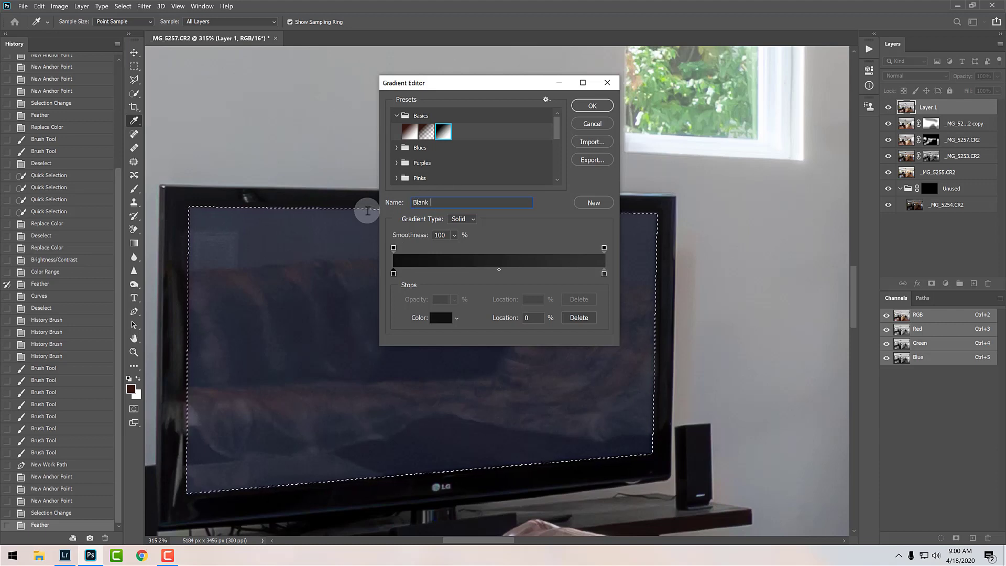
left_click(594, 203)
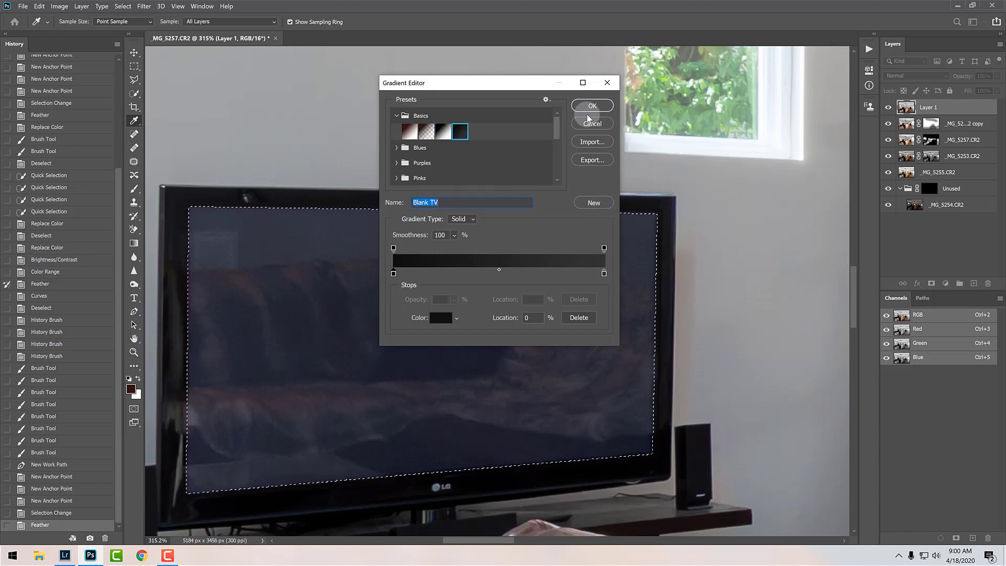
left_click(592, 106)
left_click_drag(209, 465, 650, 219)
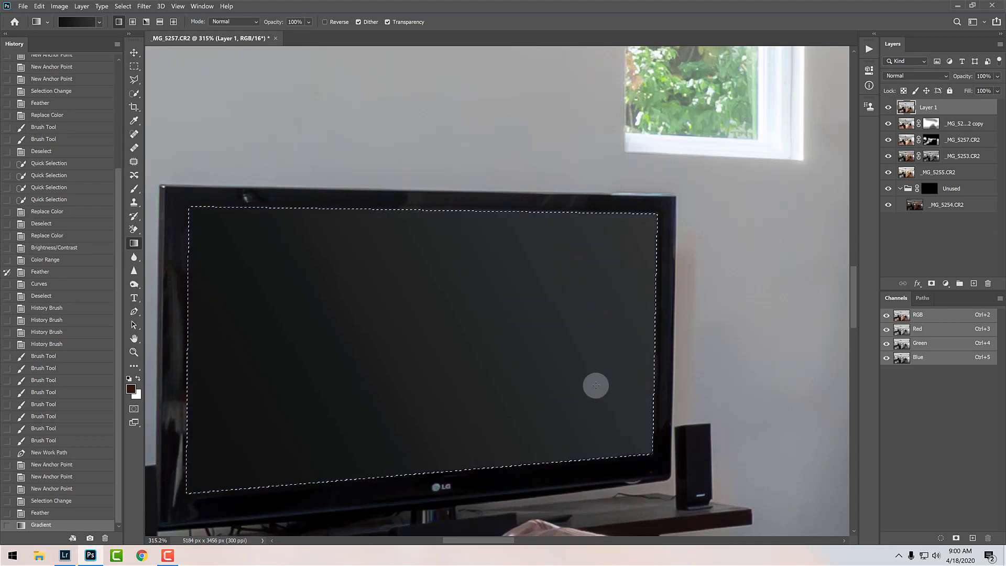
- Deselect the TV screen area and return to the full room image
key("ctrl+d")
key("ctrl+0")
key("z")
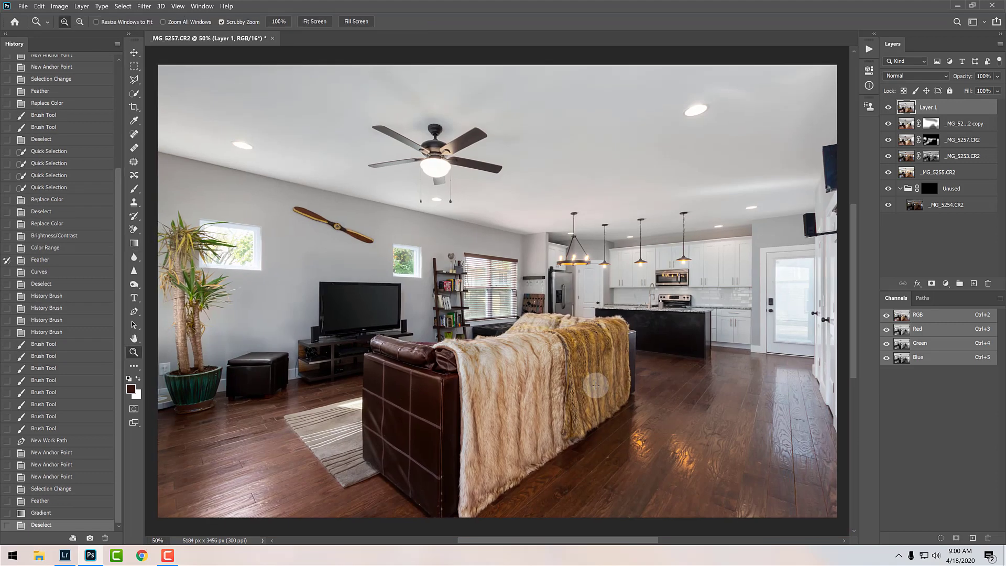
- Compare the blend with Layer 1 hidden and shown to check the TV screen and color edits
left_click(888, 108)
left_click(888, 107)
left_click(889, 107)
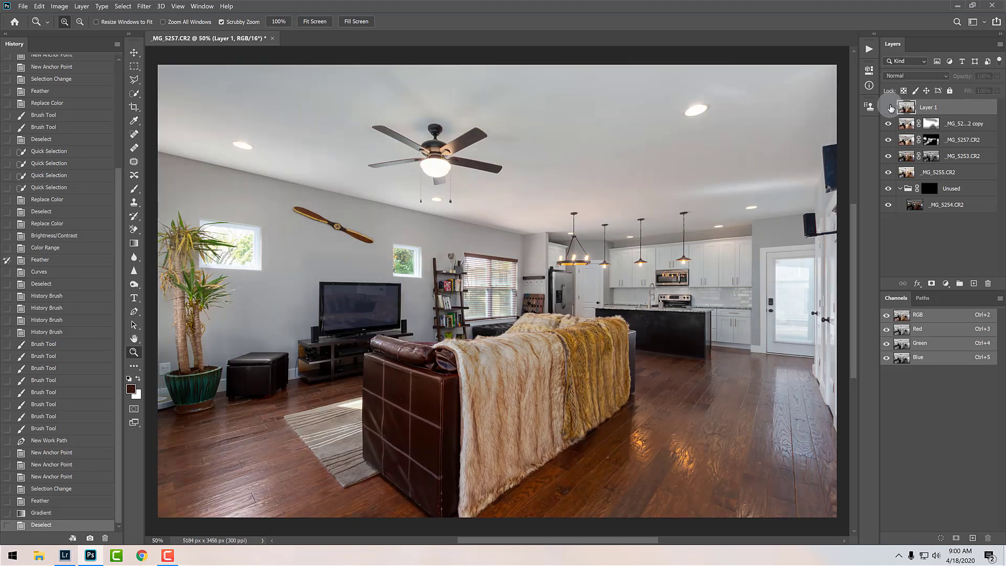
left_click(888, 107)
left_click(889, 108)
left_click(888, 107)
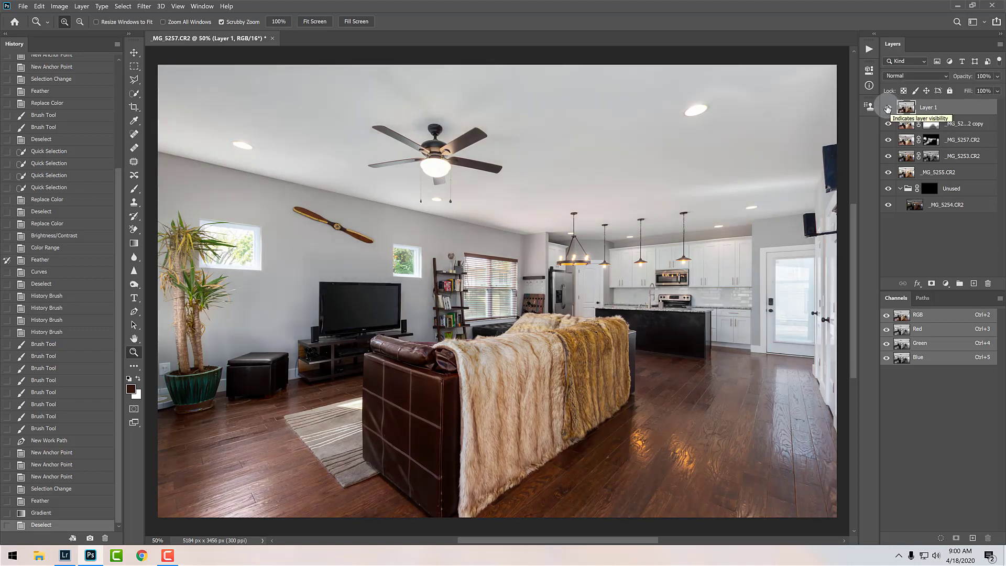
- Paint over the wood floor's front-left corner with the History Brush at 50% opacity, sourcing the Feather history state
key("y")
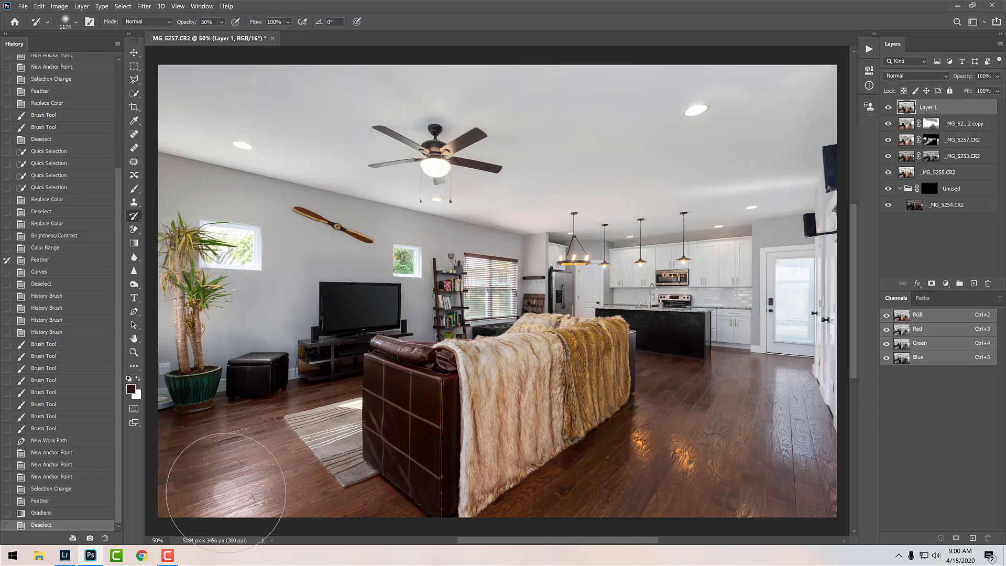
mouse_move(226, 493)
left_mouse_down()
mouse_move(248, 507)
mouse_move(203, 515)
mouse_move(274, 532)
left_mouse_up()
key("z")
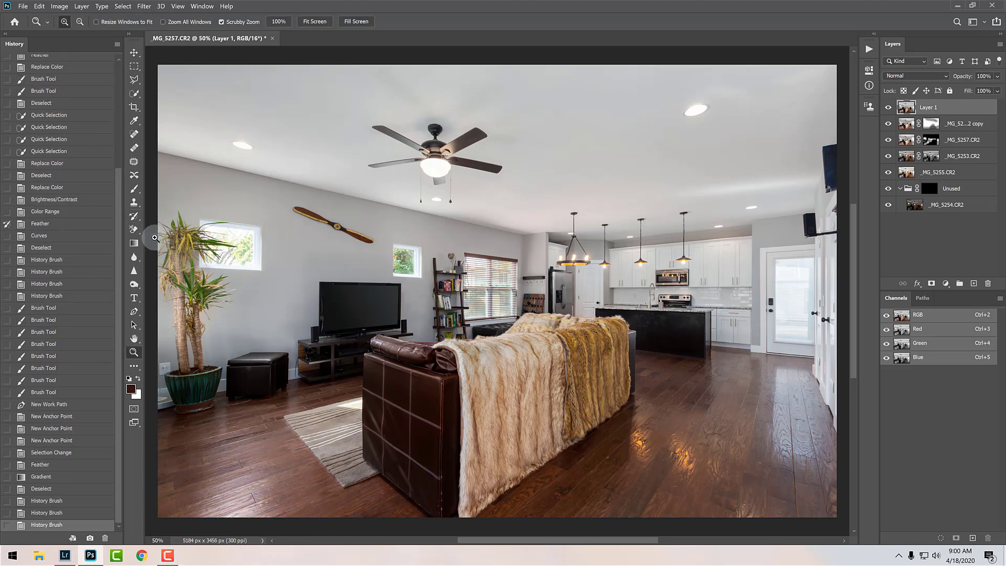
left_click(7, 225)
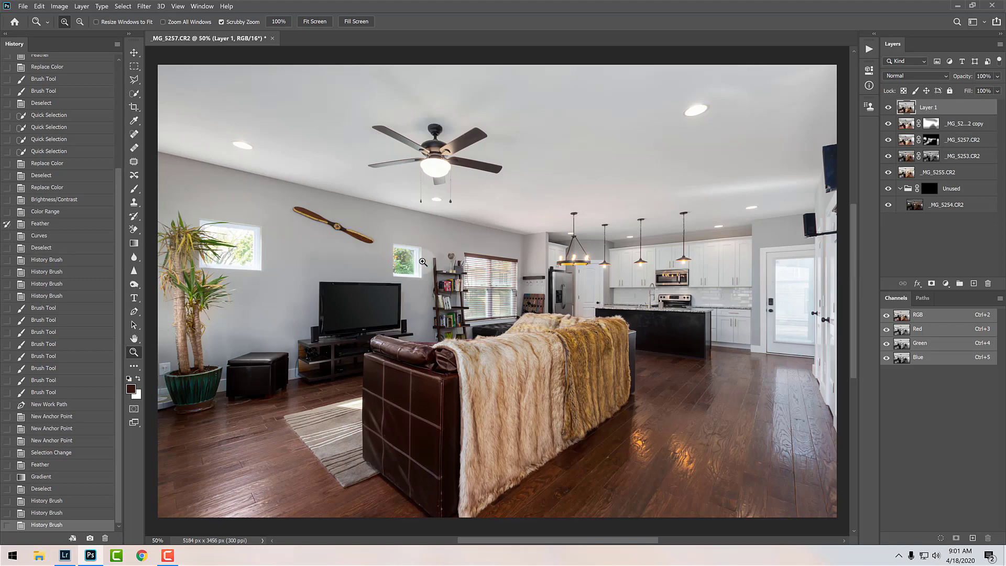
- Apply a Camera Raw filter to Layer 1 with the Vertical Upright correction in its Transform tool
key("ctrl+shift+a")
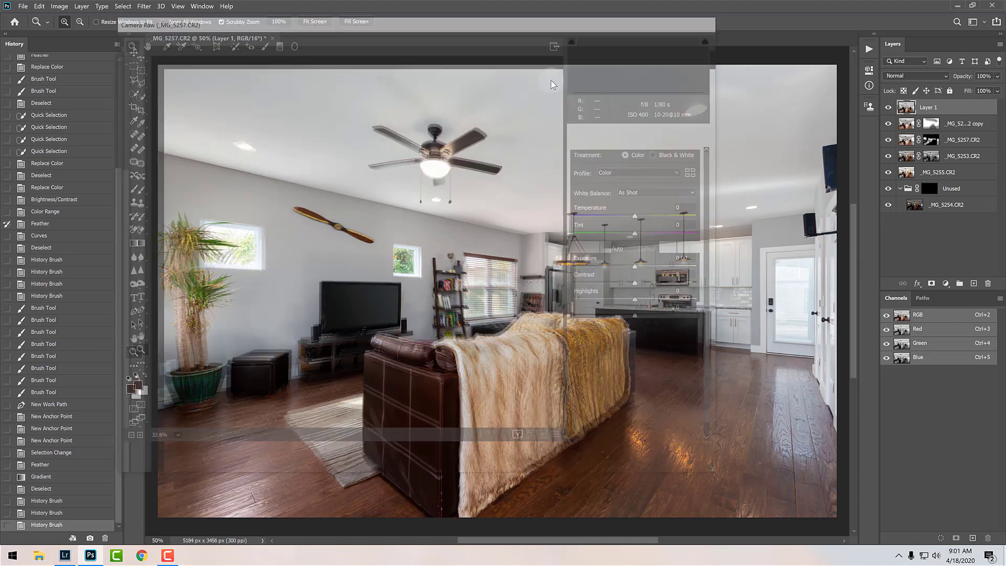
left_click_drag(370, 24, 461, 59)
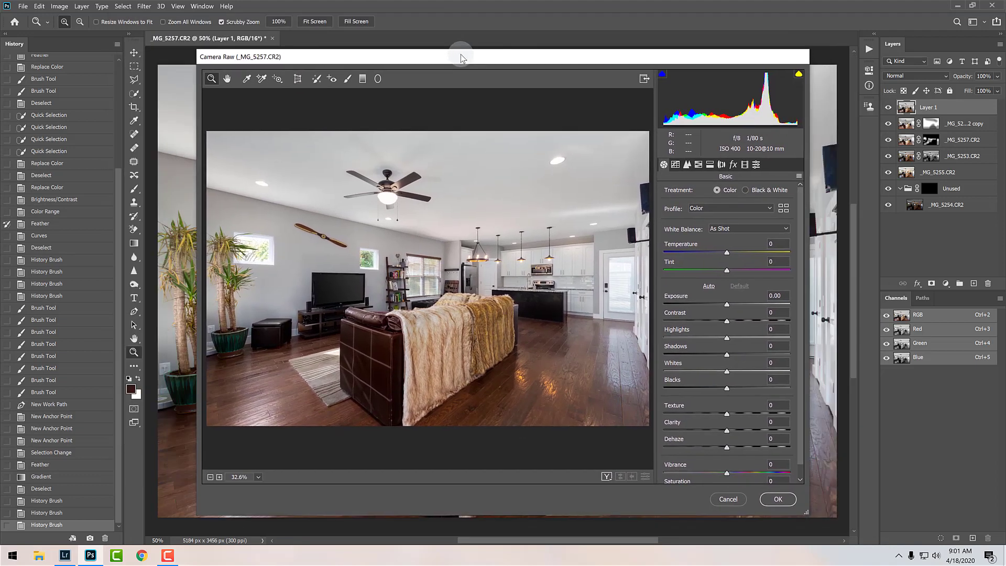
left_click(296, 80)
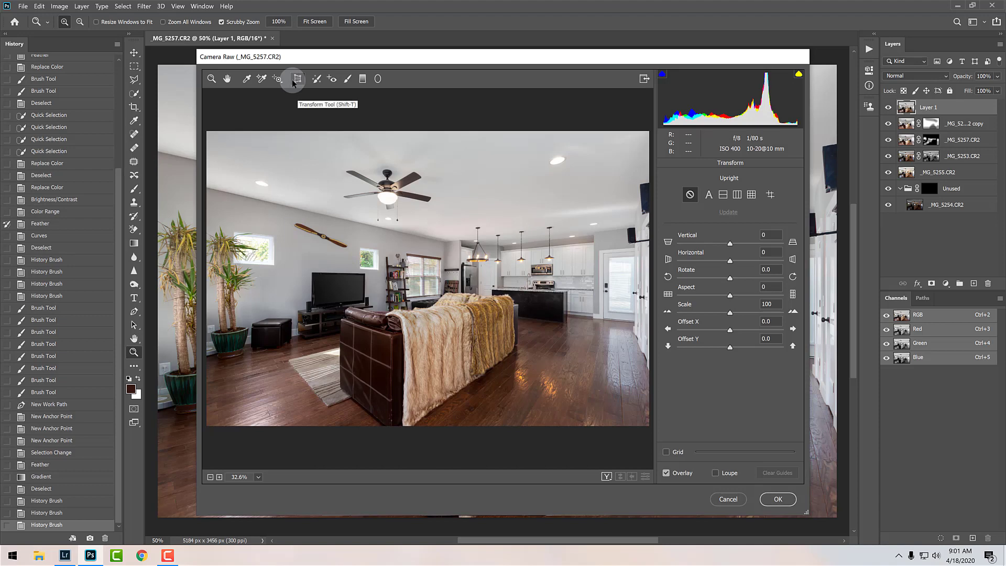
left_click(737, 195)
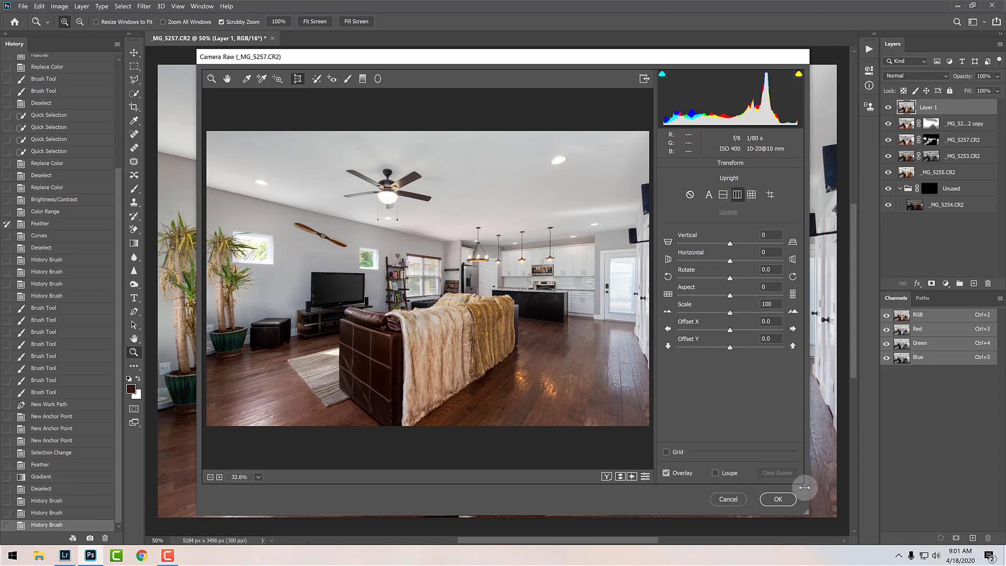
left_click(793, 500)
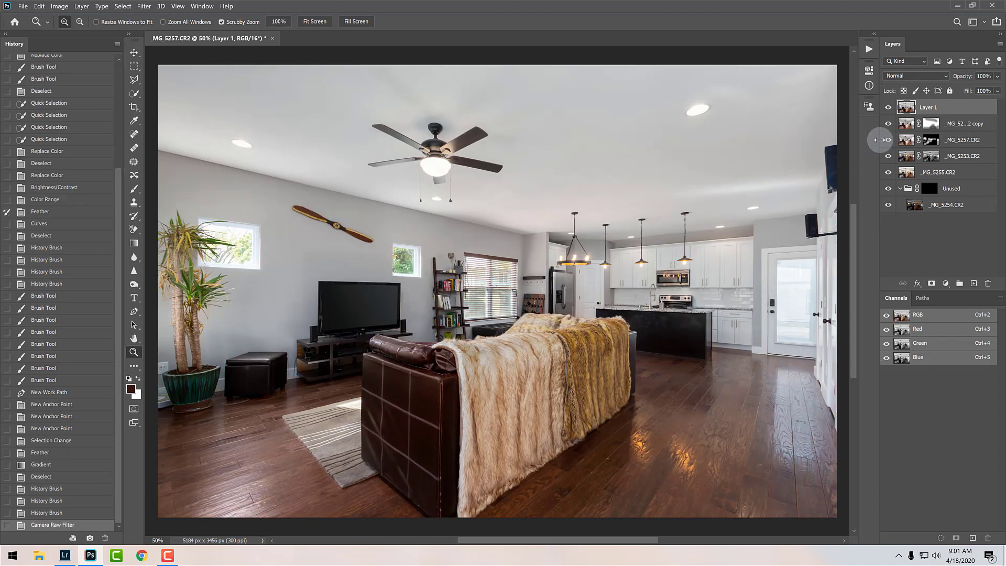
- Compare the perspective-corrected Layer 1 with the layers beneath by repeatedly hiding and showing it
left_click(886, 111)
left_click(887, 111)
left_click(886, 111)
left_click(886, 111)
left_click(886, 112)
left_click(886, 112)
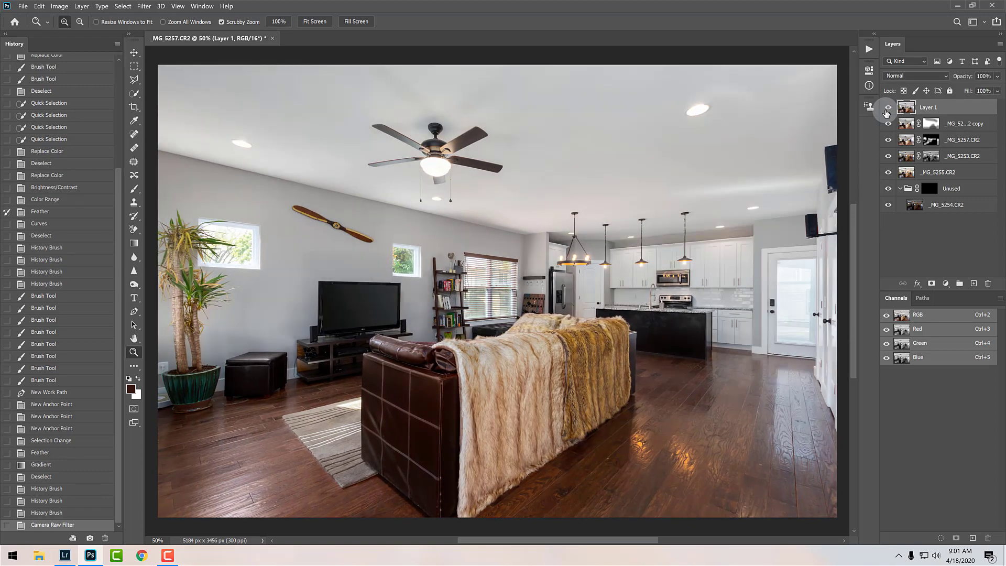
left_click(887, 111)
- Flatten all layers into one background image and save the file
right_click(941, 108)
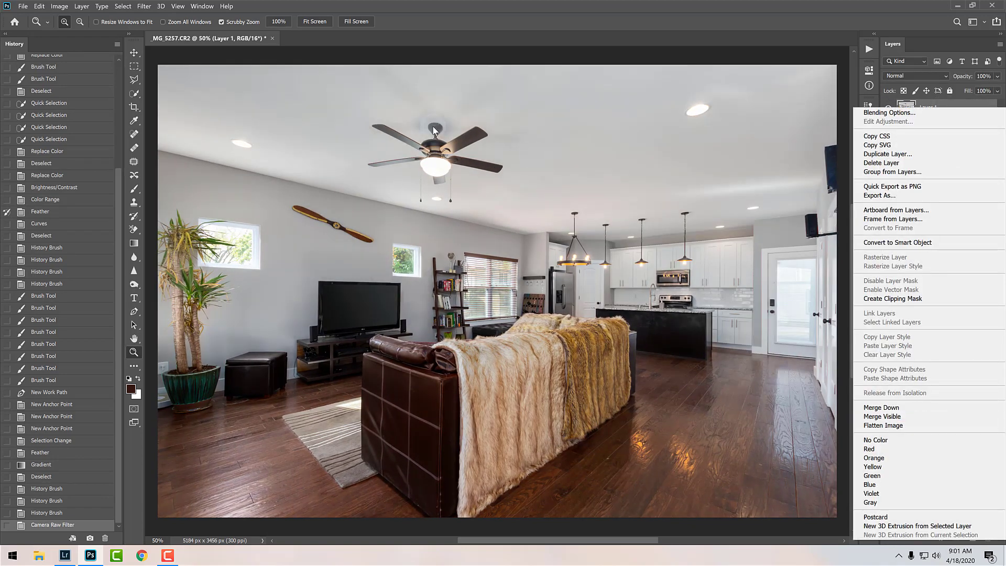
left_click(365, 101)
right_click(946, 107)
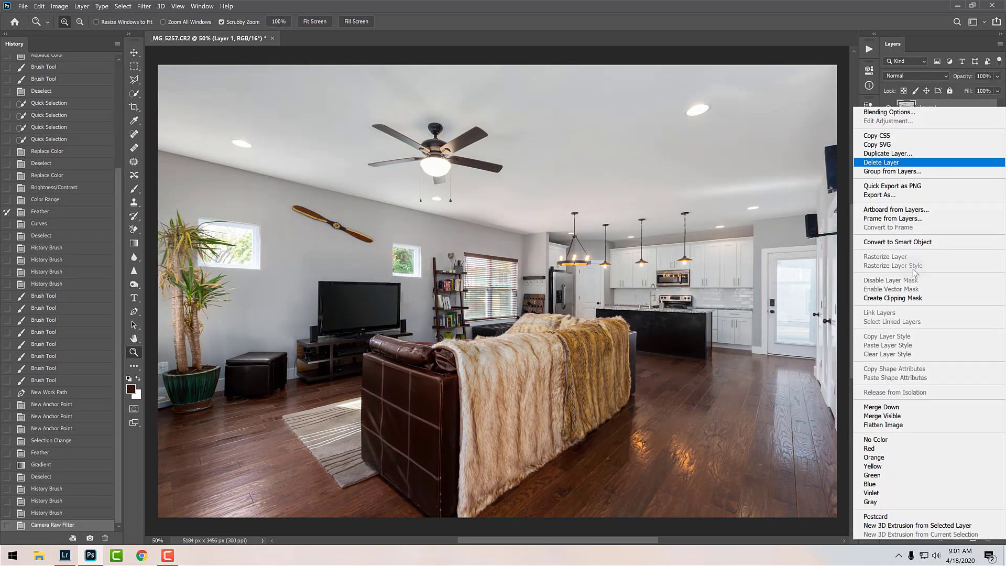
left_click(886, 424)
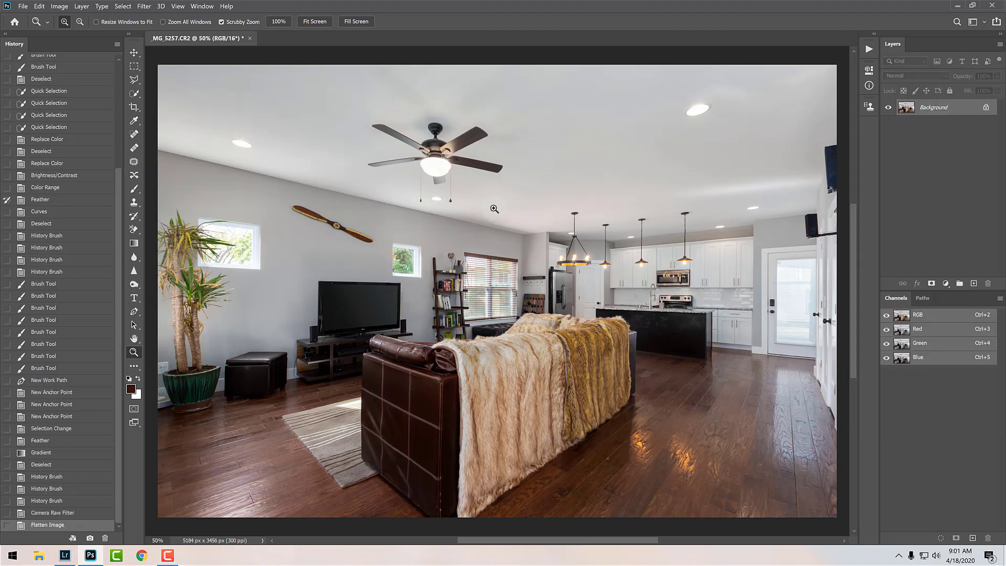
key("ctrl+s")
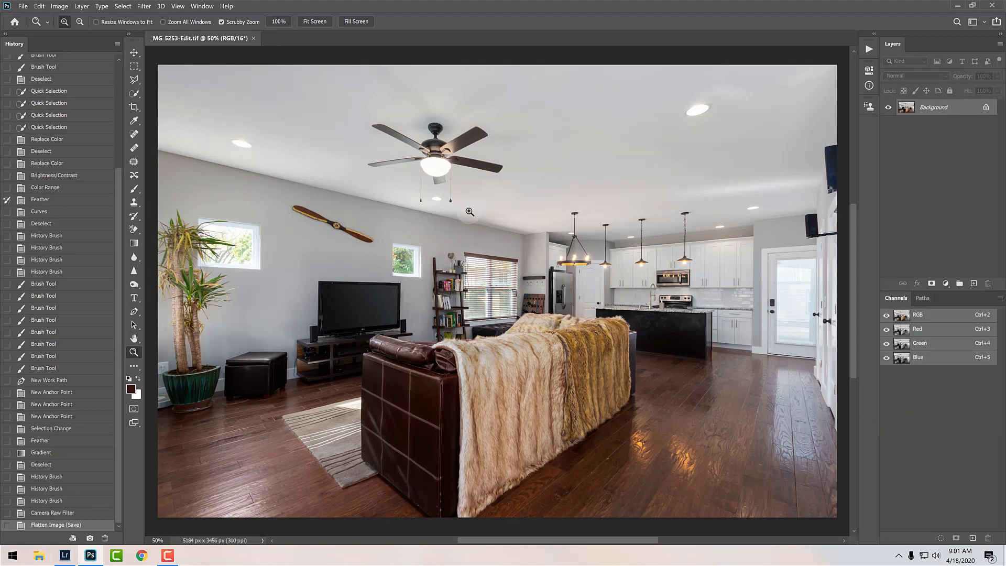
- Switch to Lightroom Classic and compare _MG_5253-Edit.tif with the unblended exposure before it in the filmstrip
key("alt+Tab")
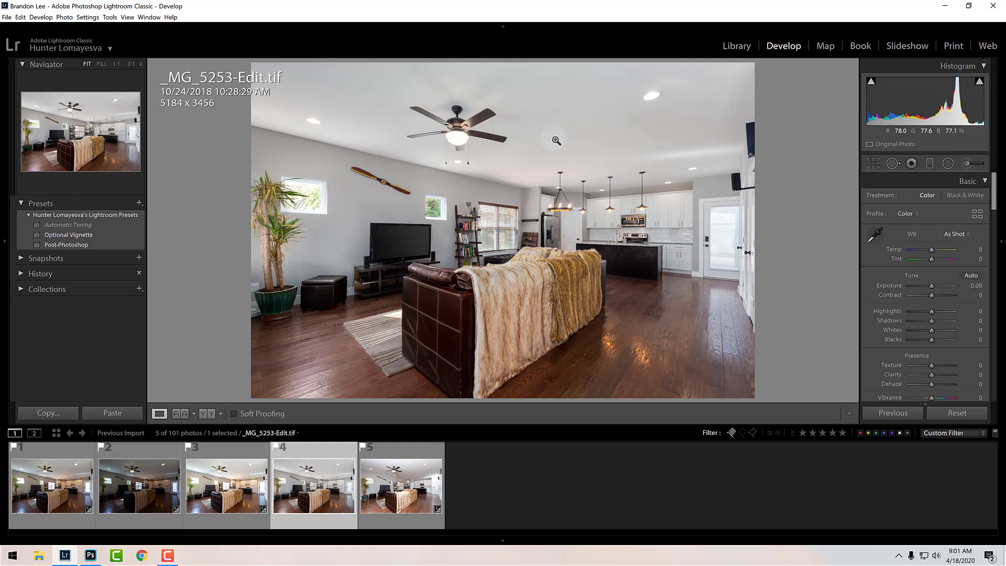
key("Left")
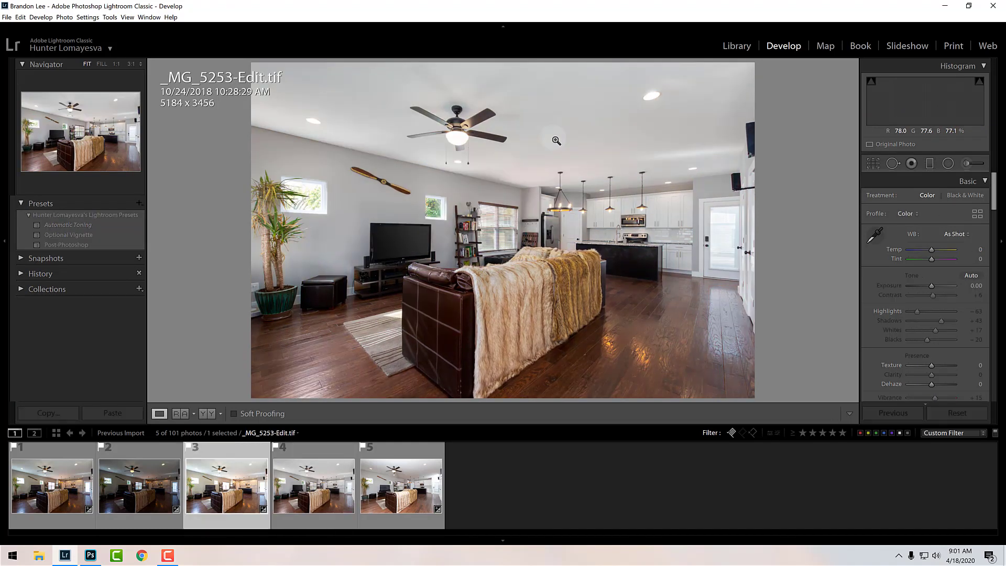
key("Right")
key("Left")
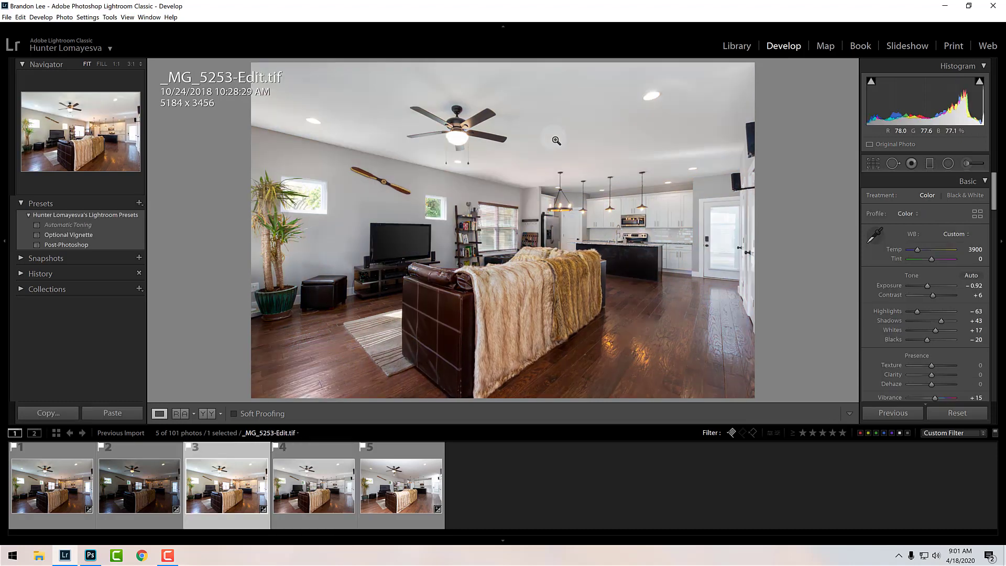
key("Right")
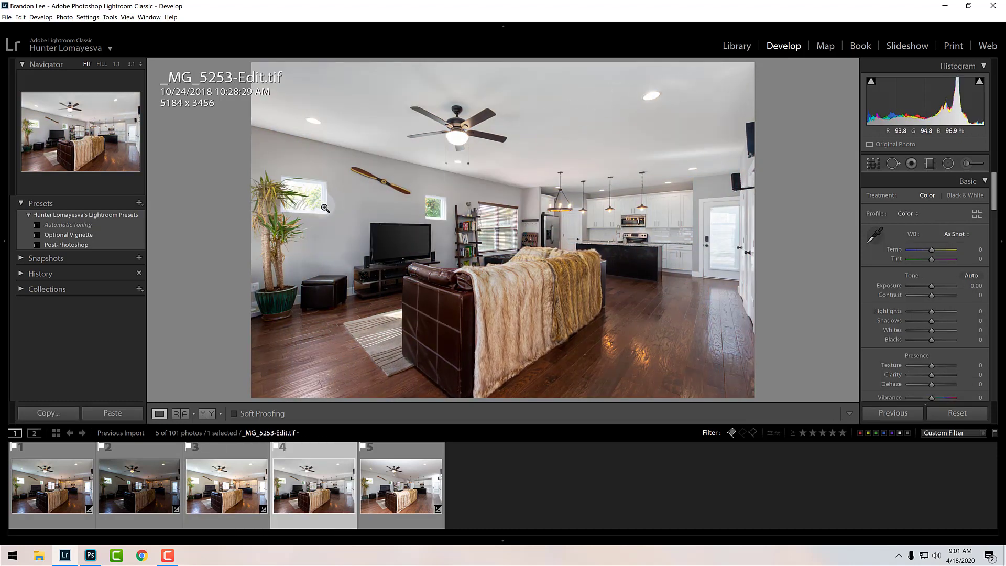
- Apply the Post-Photoshop preset to _MG_5253-Edit.tif and adjust Exposure to +0.22 and Shadows to +18
left_click(137, 245)
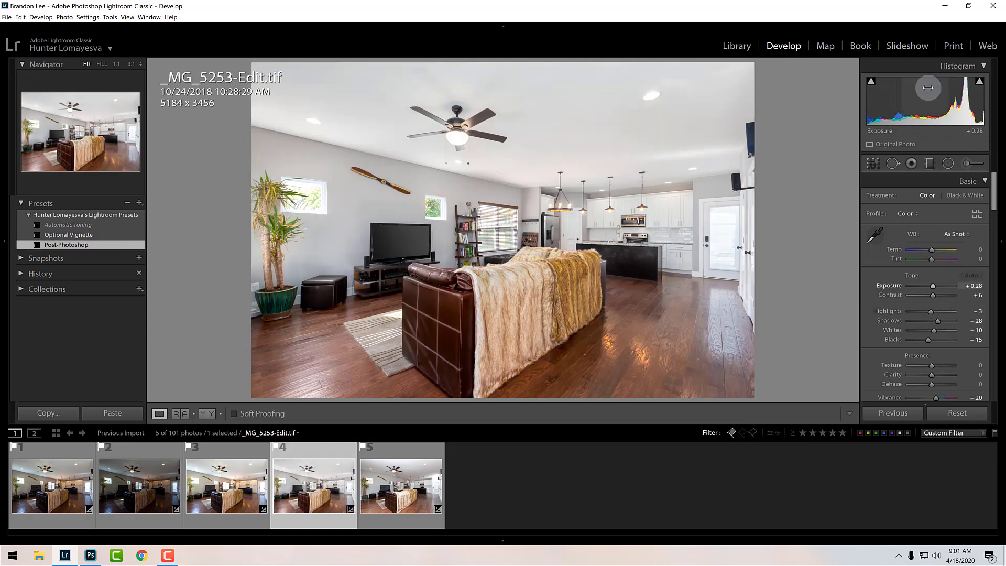
left_click_drag(928, 88, 925, 89)
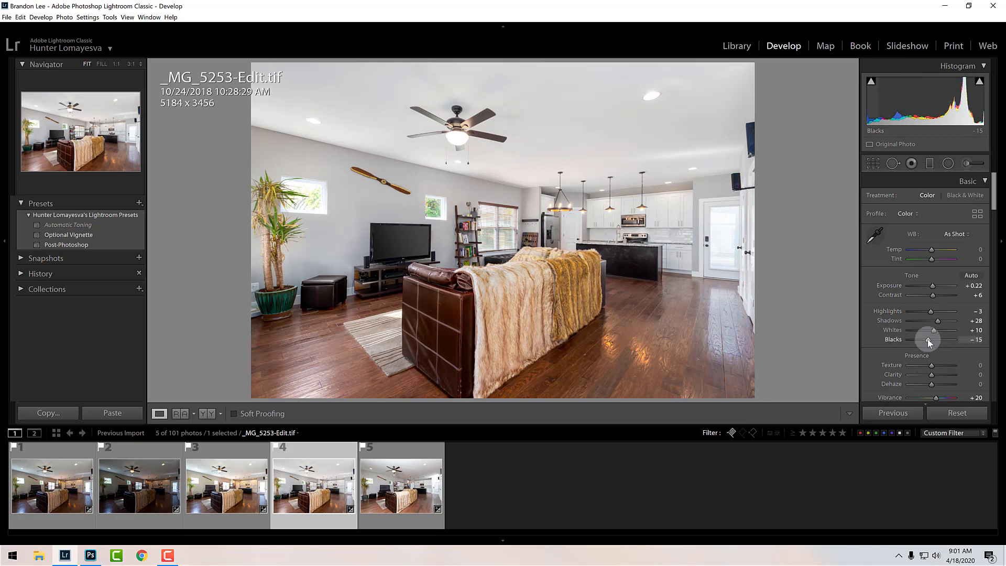
left_click_drag(940, 319, 938, 320)
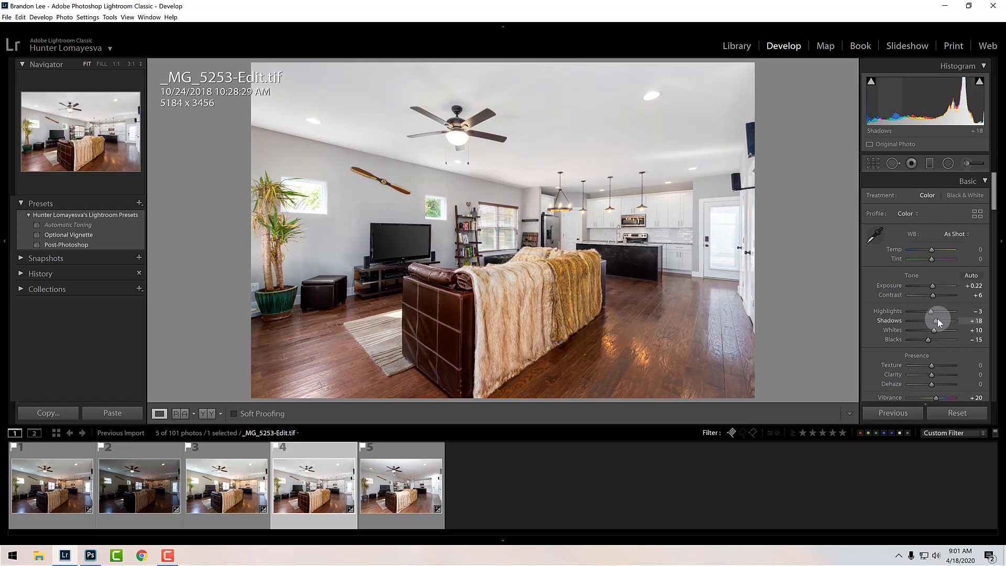
- Compare the before and after versions of the edited photo and inspect the kitchen area up close
key("backslash")
key("backslash")
key("backslash")
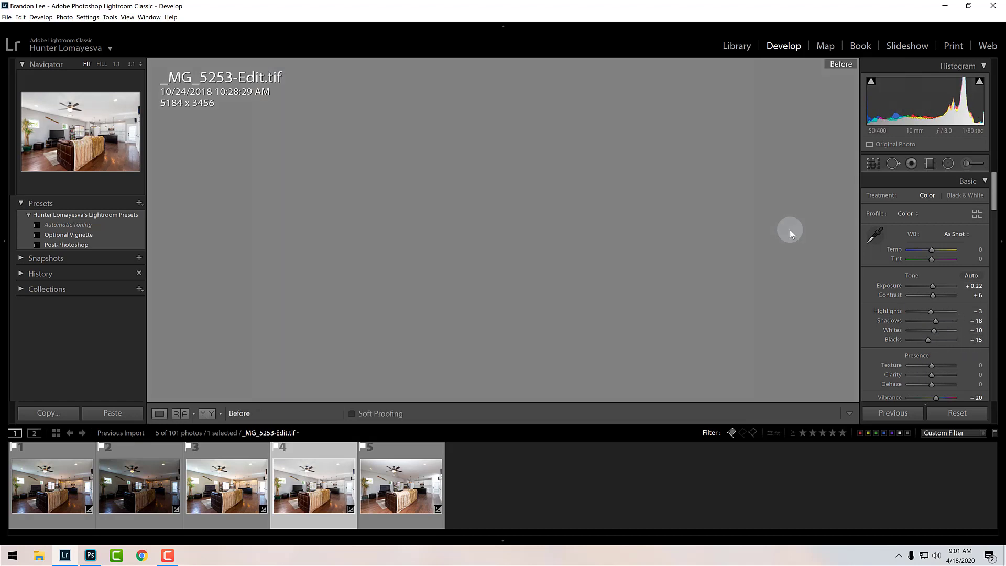
key("backslash")
key("backslash")
key("backslash")
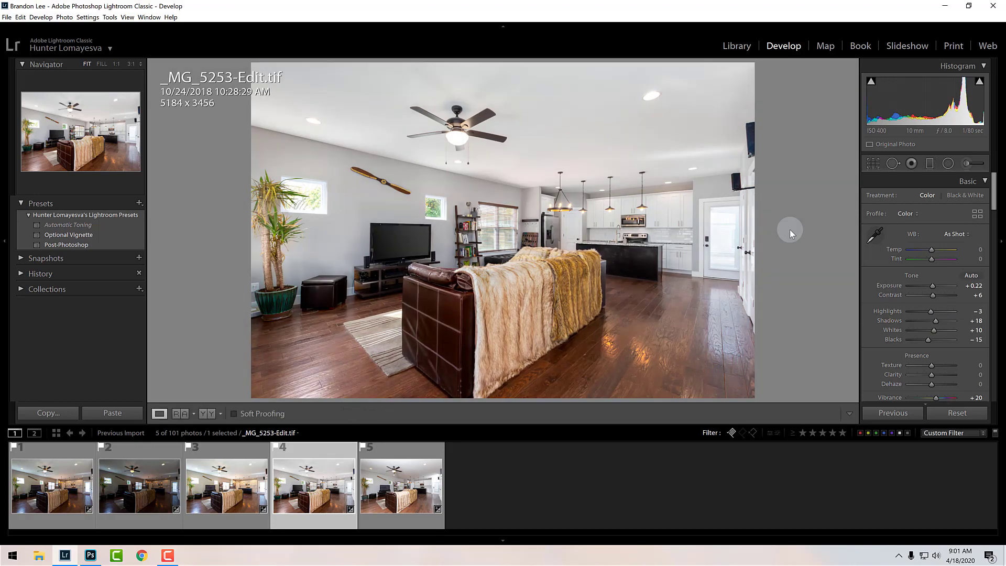
left_click(671, 237)
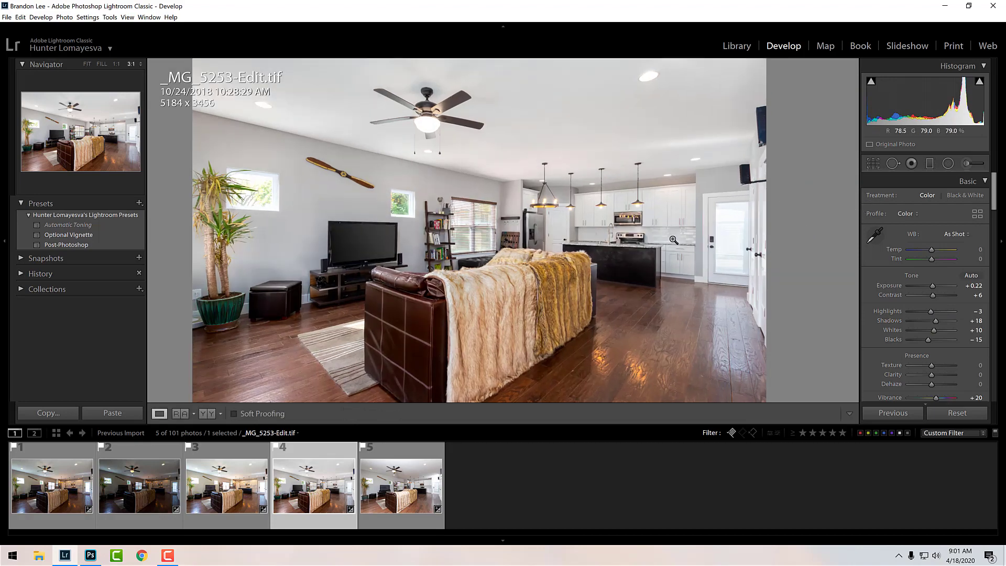
left_click(670, 237)
- Try Vertical Upright on the photo, turn the correction off to compare, and apply Auto Upright
scroll(958, 316, "down", 10)
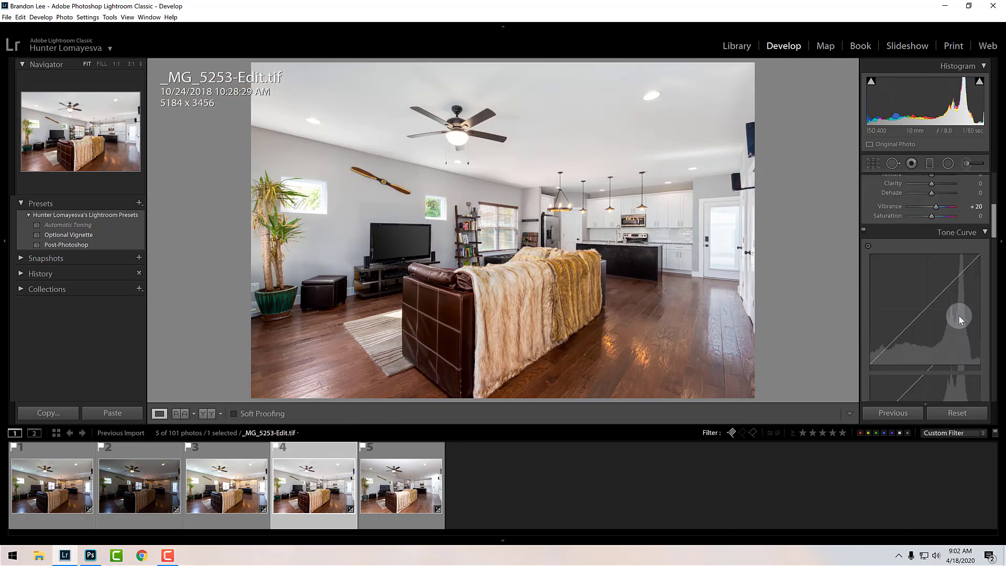
scroll(958, 316, "down", 10)
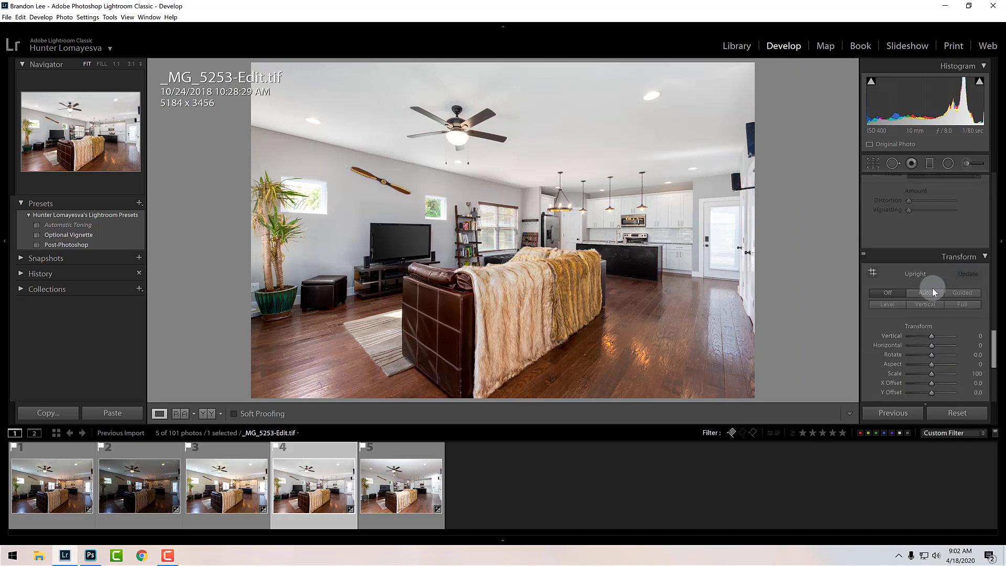
left_click(924, 312)
left_click(928, 295)
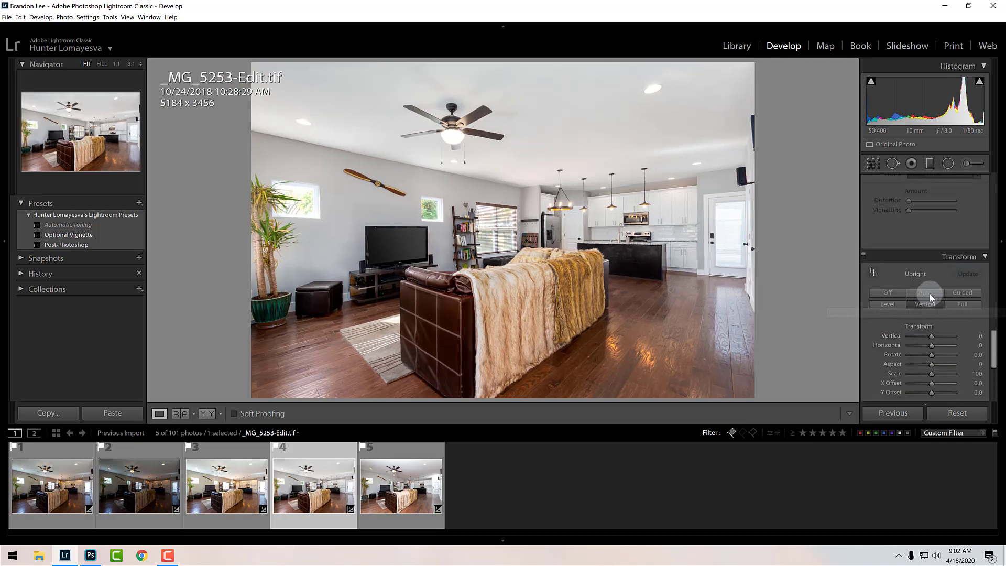
left_click(894, 291)
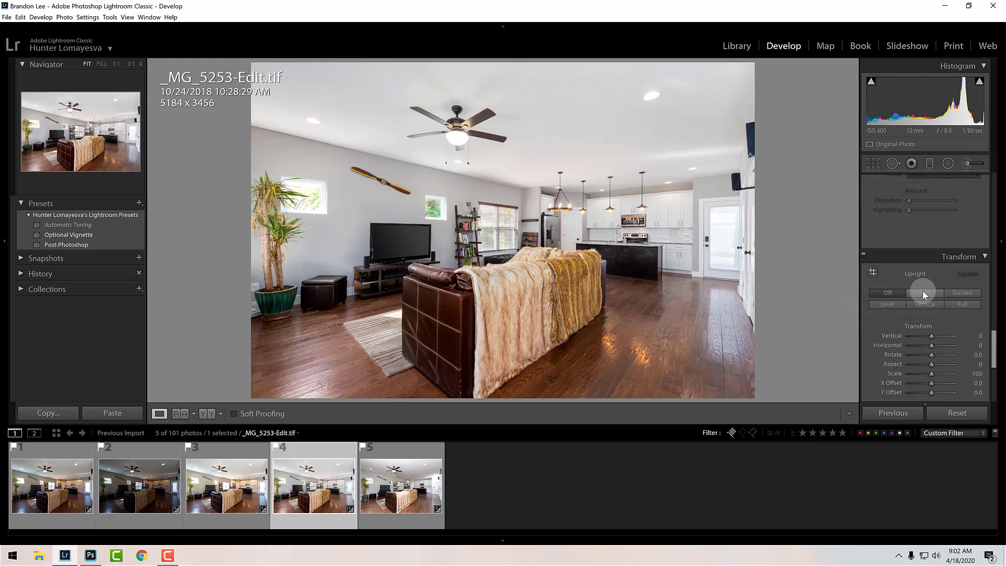
left_click(922, 290)
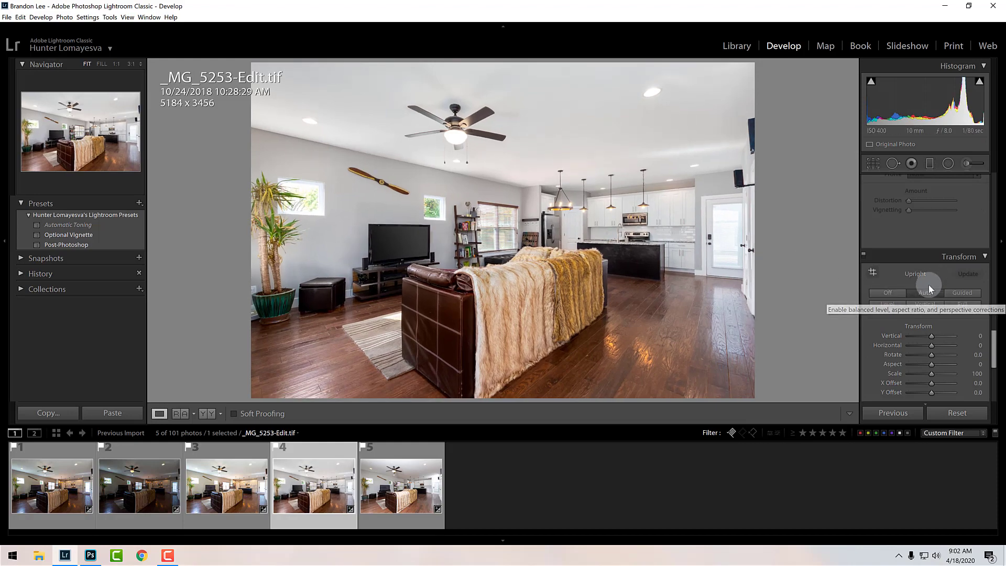
- Check the straightened photo up close and give it a 5-star rating
left_click(680, 237)
left_click(678, 232)
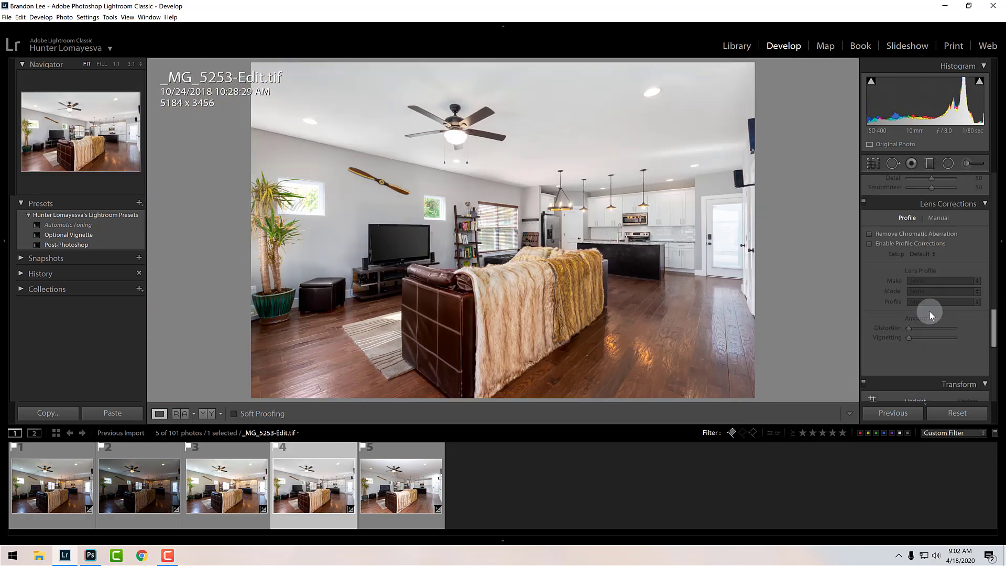
scroll(929, 310, "up", 10)
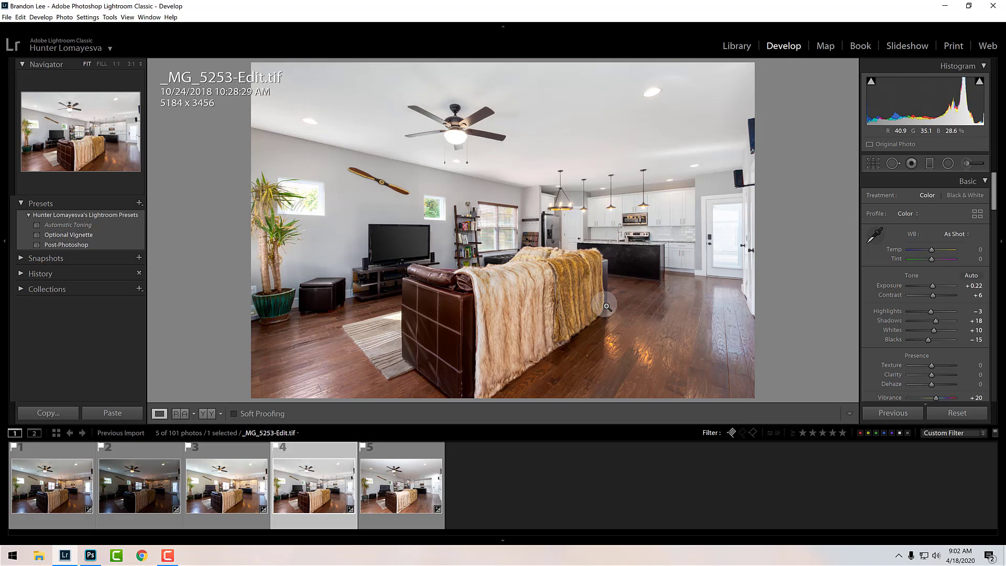
key("5")
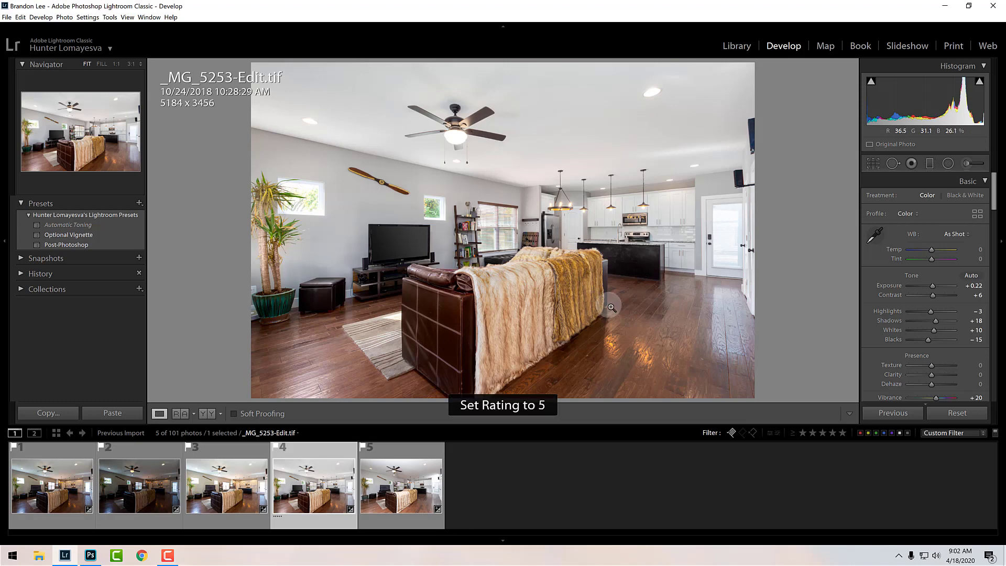